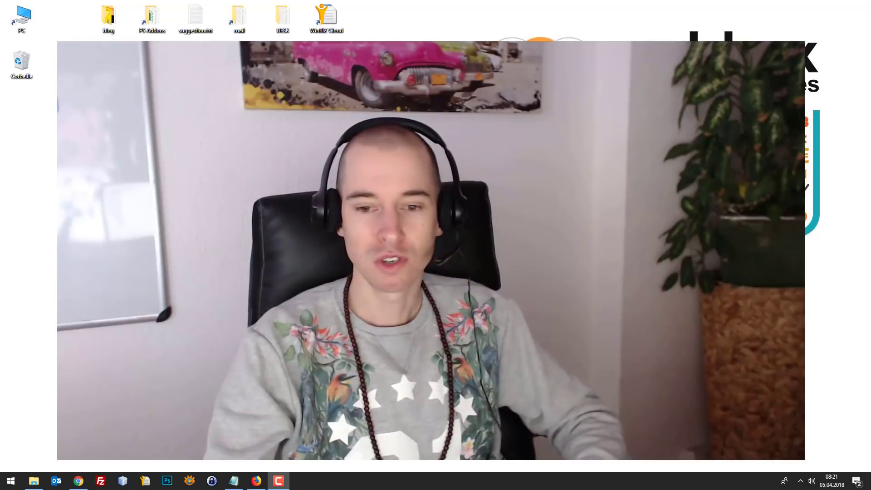
- Switch to Firefox and bring WordStream's chart of average AdWords click-through rate by industry into view
{"action": "left_click", "coordinate": [258, 479]}
{"action": "left_click", "coordinate": [66, 123]}
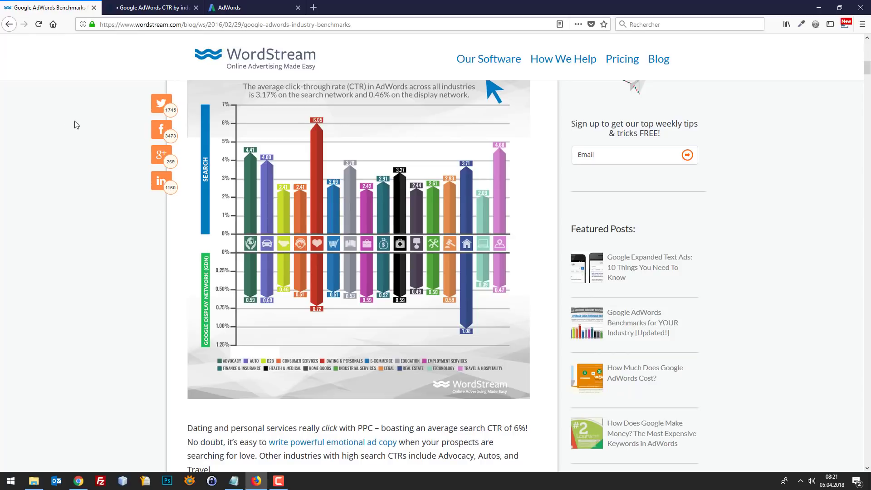
{"action": "scroll", "coordinate": [182, 232], "scroll_direction": "up", "scroll_amount": 2}
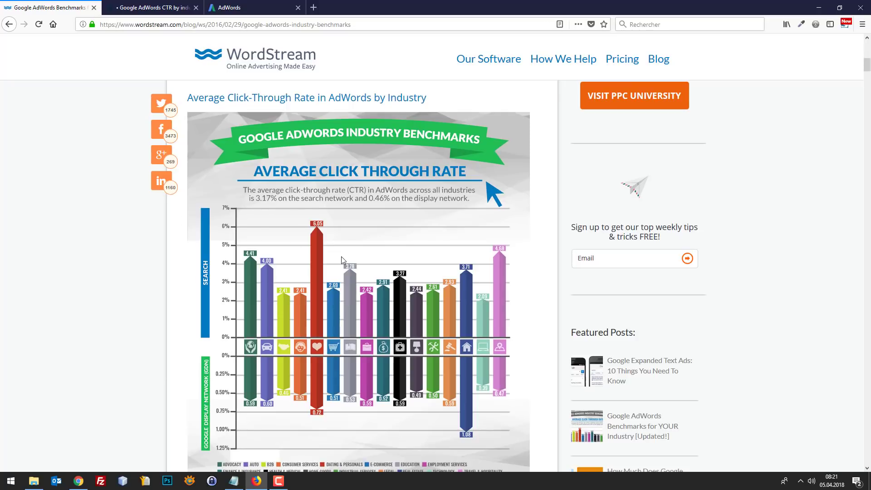
- Search the web for "tondeuse gazon" in a new tab and examine the Honda ad in the results
{"action": "left_click", "coordinate": [313, 8]}
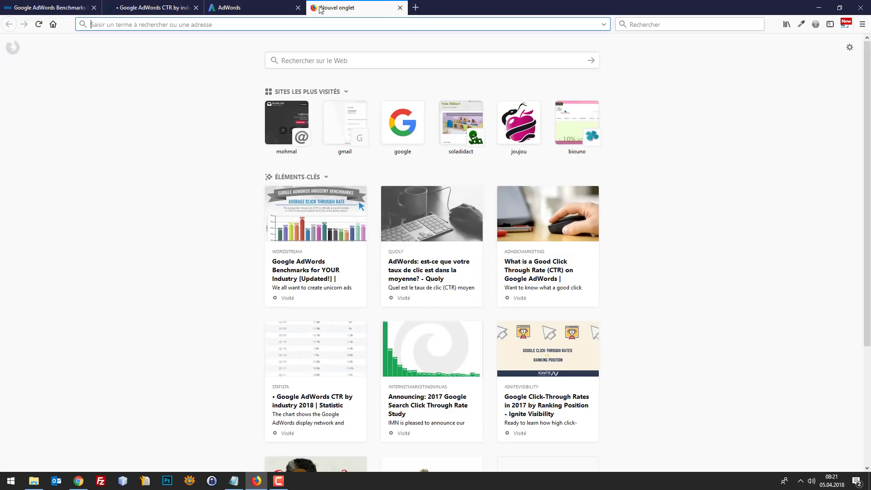
{"action": "type", "text": "tondeuse gazon"}
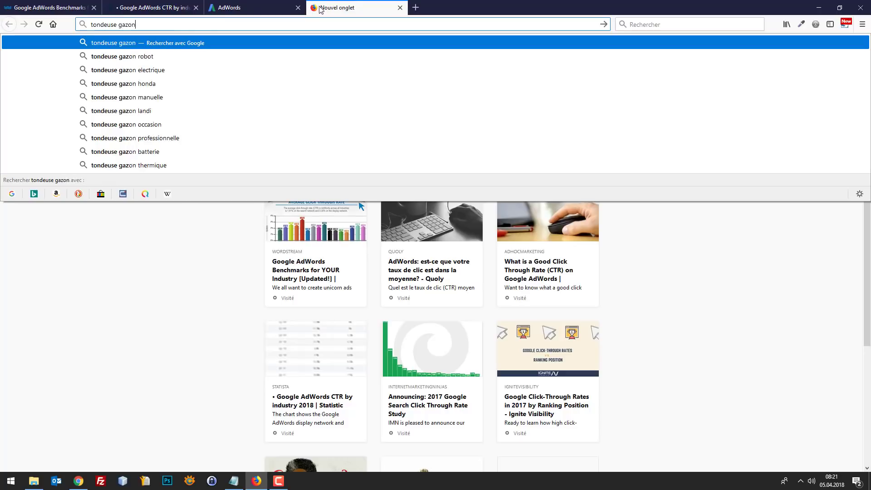
{"action": "key", "text": "Return"}
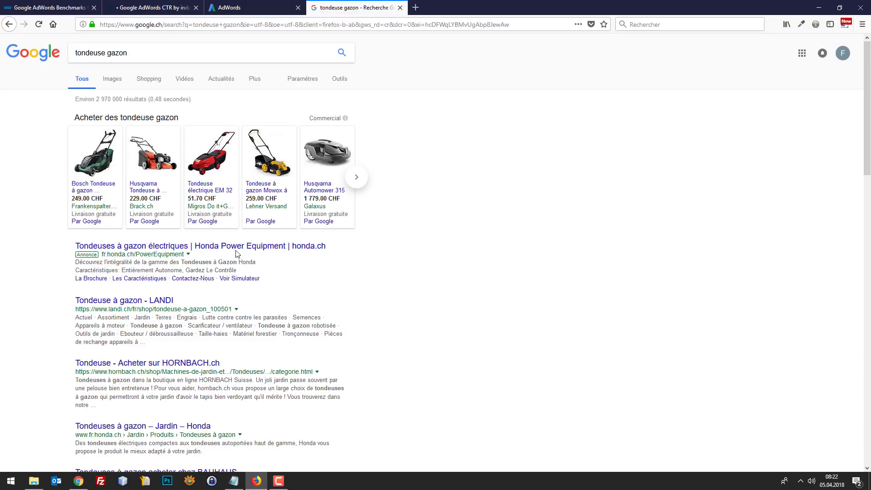
{"action": "left_click_drag", "start_coordinate": [237, 248], "coordinate": [350, 275]}
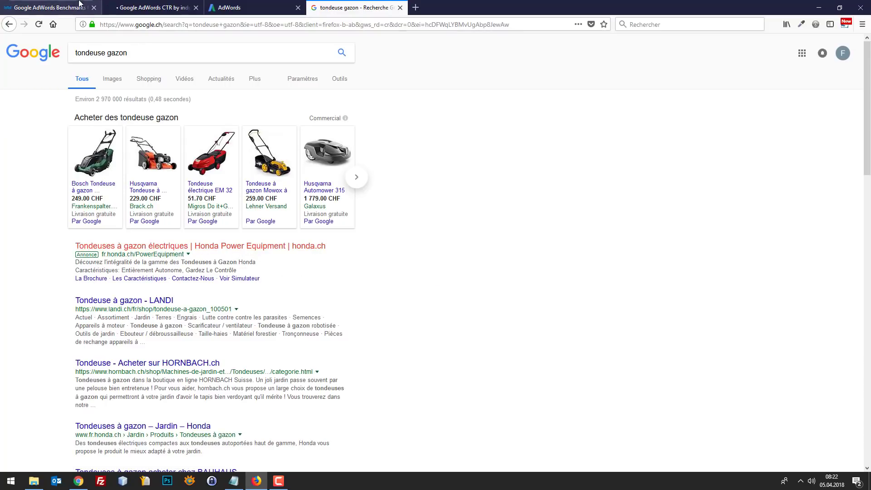
- Compare the WordStream click-through rate chart with the "tondeuse gazon" search results page
{"action": "left_click", "coordinate": [52, 7]}
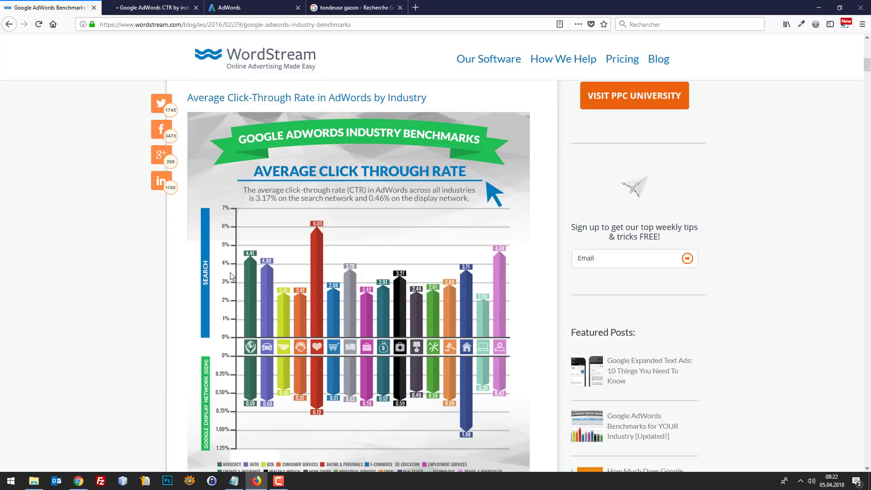
{"action": "left_click", "coordinate": [354, 7]}
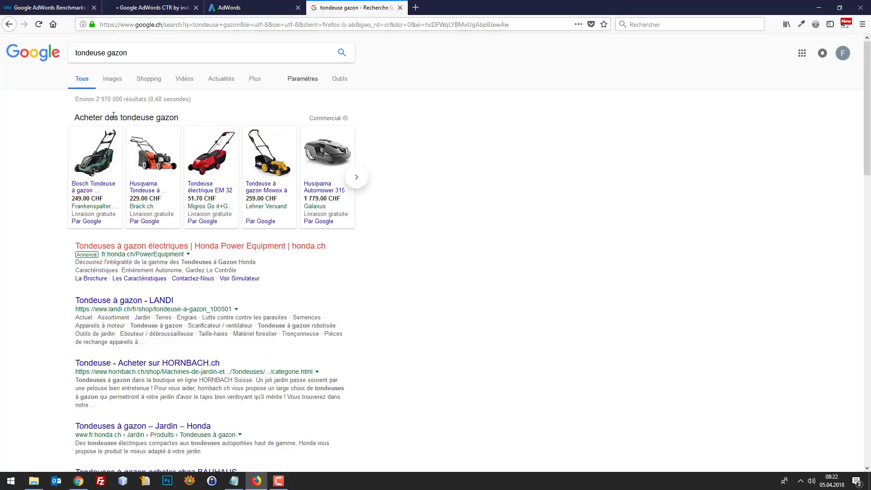
{"action": "left_click", "coordinate": [87, 7]}
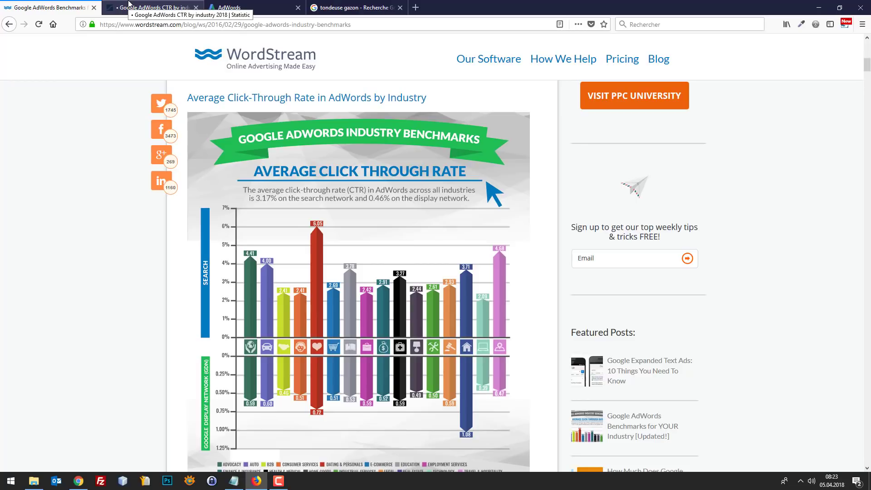
- Open the Statista table of AdWords click-through rates by industry and sort it by Google search rate in ascending order
{"action": "left_click", "coordinate": [127, 7]}
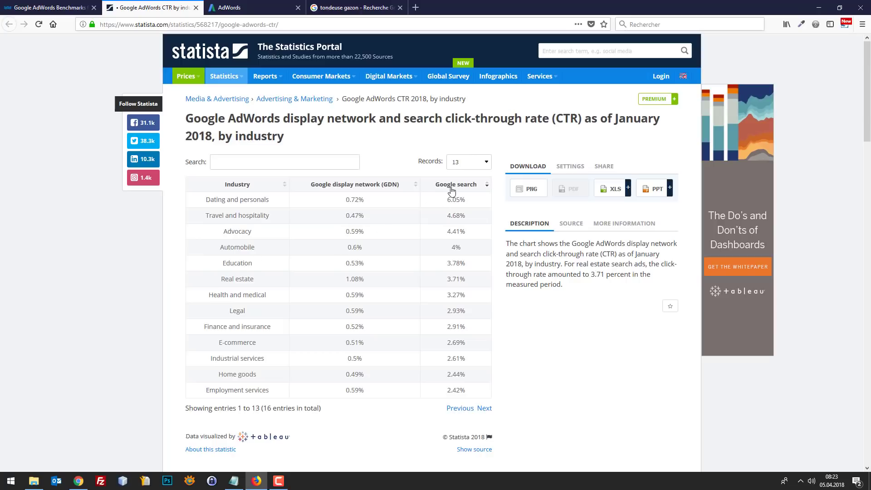
{"action": "left_click", "coordinate": [449, 186]}
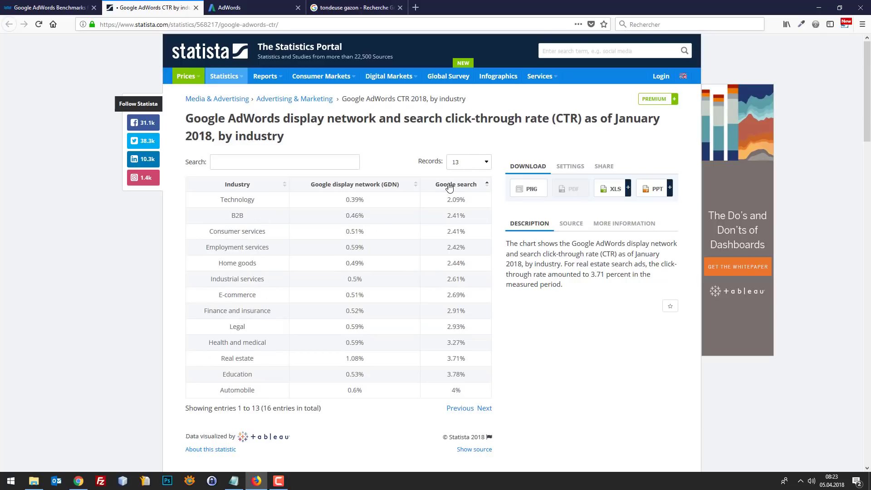
{"action": "left_click", "coordinate": [450, 186]}
{"action": "left_click", "coordinate": [449, 186]}
{"action": "left_click", "coordinate": [447, 189]}
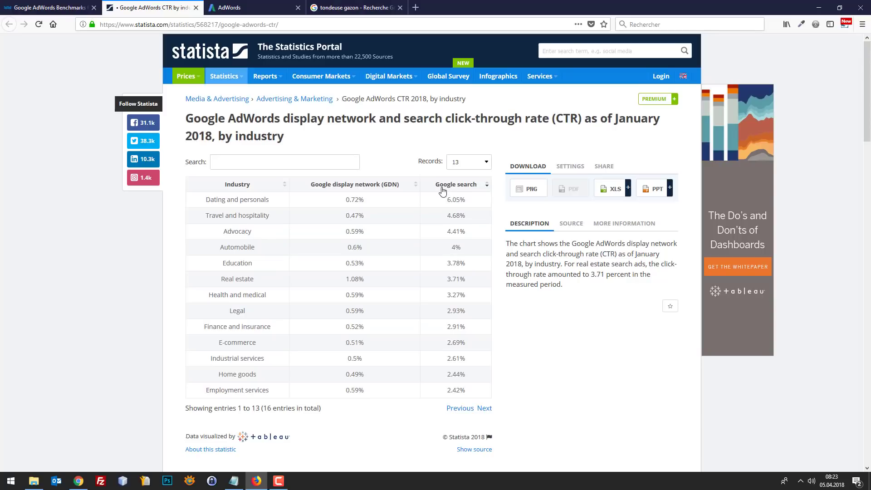
{"action": "left_click", "coordinate": [449, 185]}
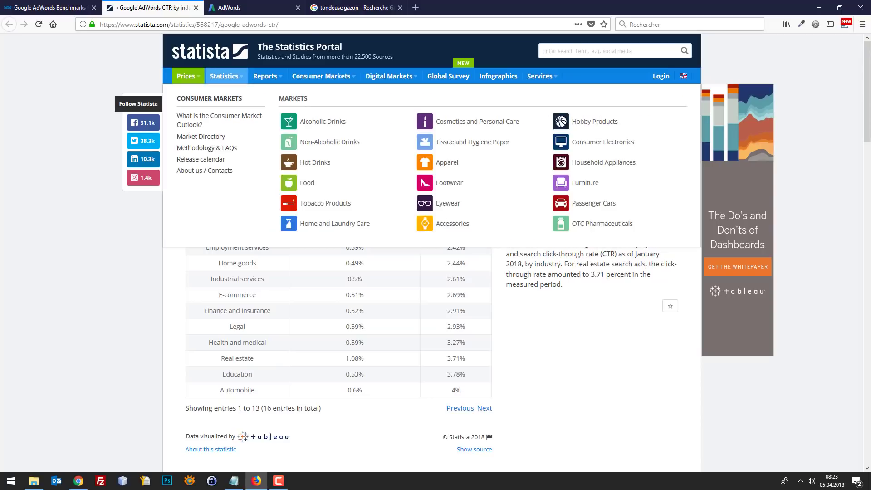
- Open the Boutique Prestashop campaign's ad groups in AdWords and sort them by CTR from highest to lowest
{"action": "left_click", "coordinate": [278, 6]}
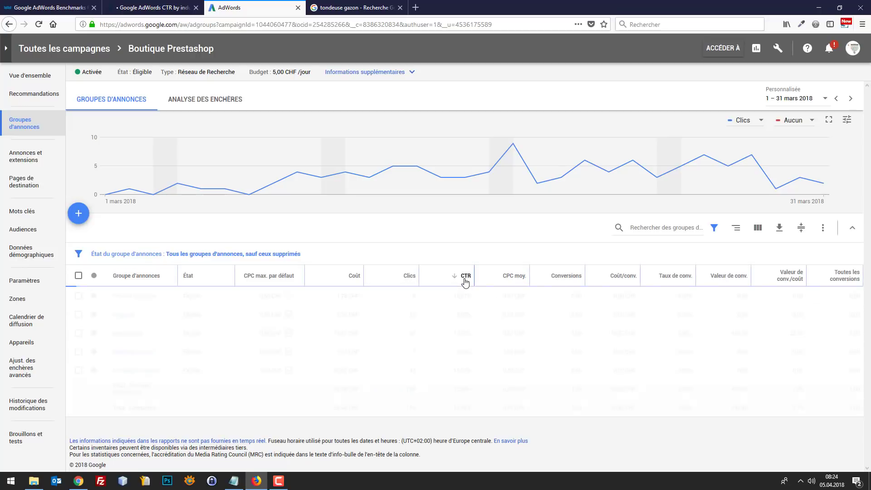
{"action": "left_click", "coordinate": [465, 277]}
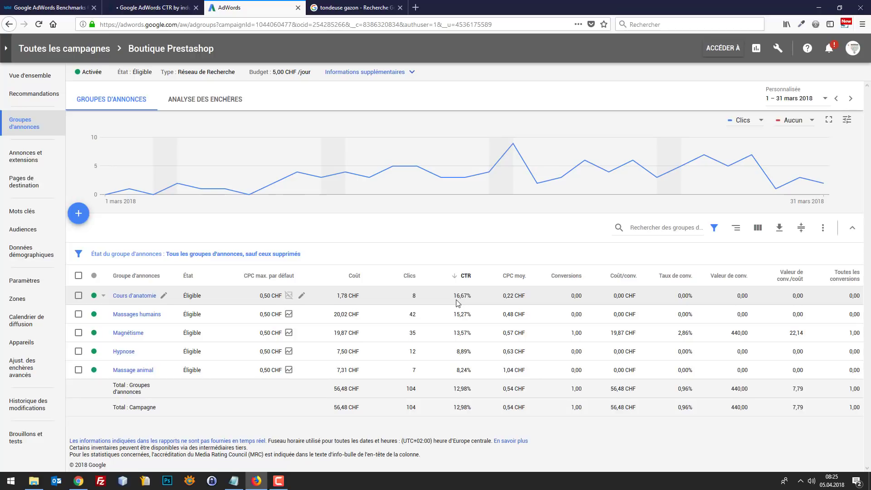
{"action": "left_click", "coordinate": [464, 277]}
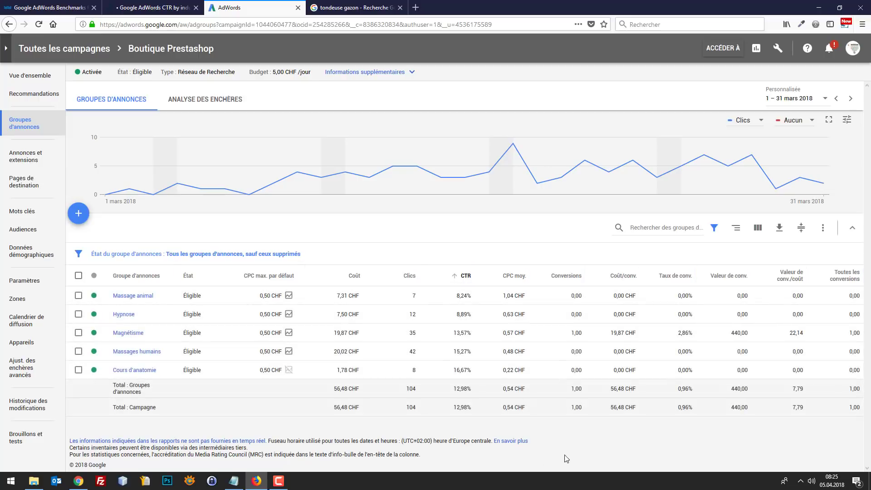
{"action": "left_click", "coordinate": [463, 278]}
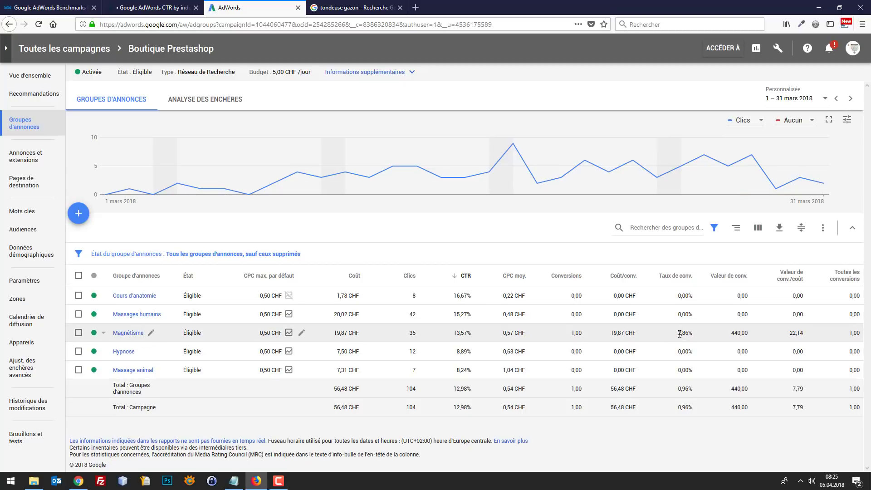
- Compare the campaign's ad group CTRs with the WordStream and Statista industry benchmarks
{"action": "left_click", "coordinate": [36, 4]}
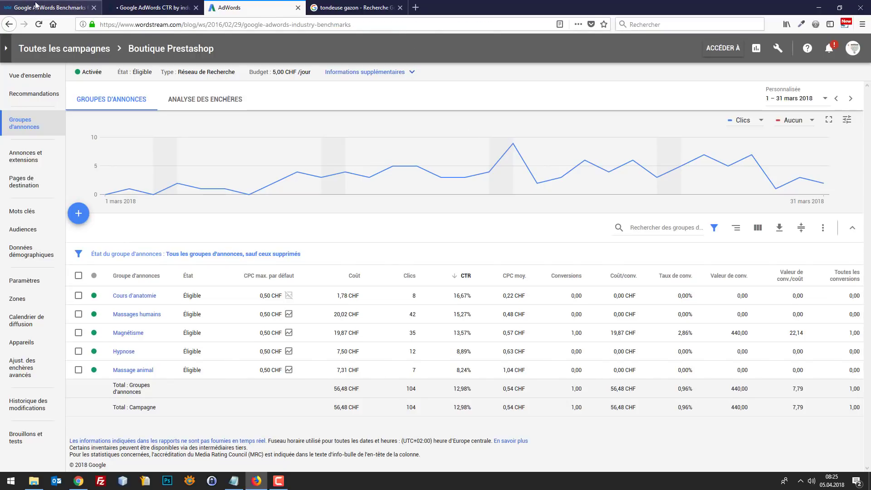
{"action": "scroll", "coordinate": [372, 328], "scroll_direction": "down", "scroll_amount": 2}
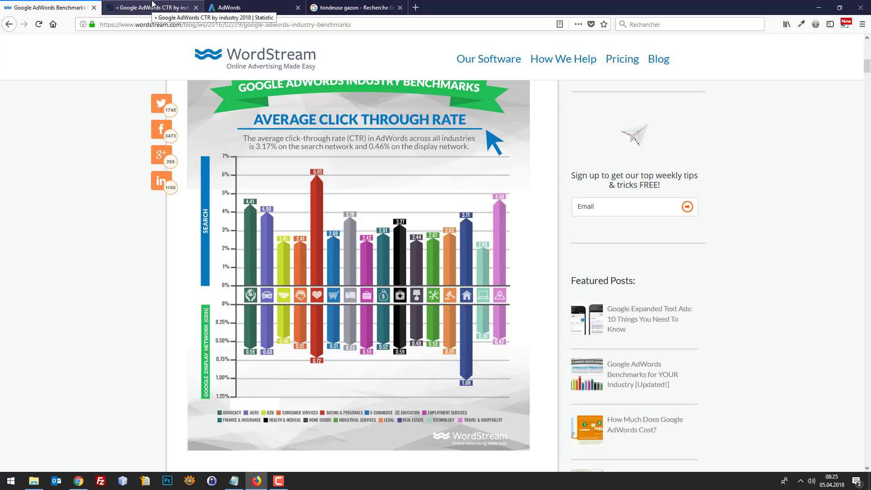
{"action": "left_click", "coordinate": [153, 3]}
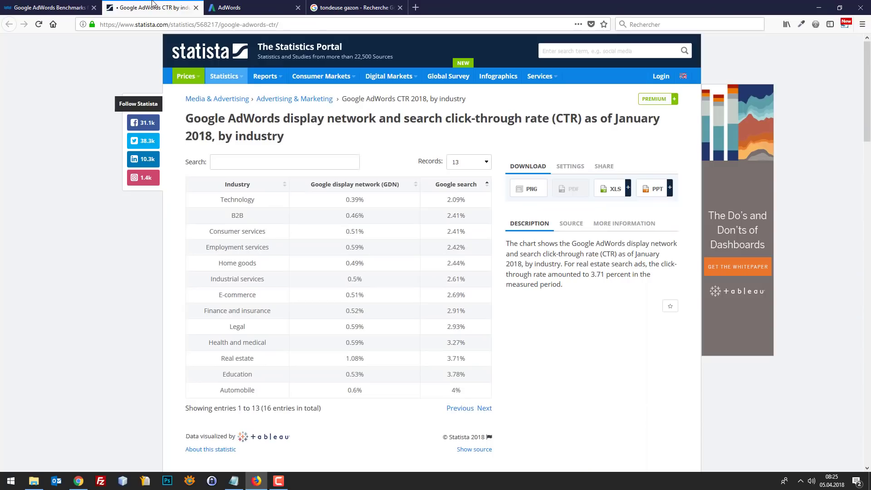
{"action": "left_click", "coordinate": [239, 6]}
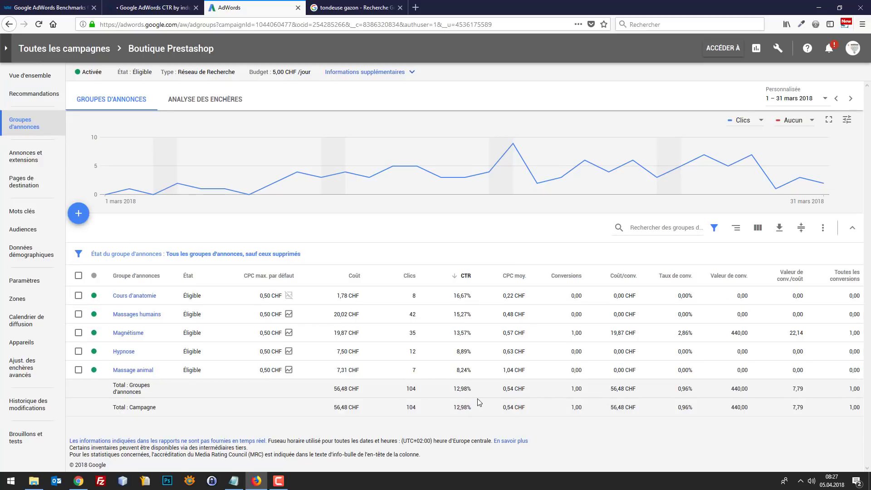
{"action": "left_click", "coordinate": [181, 7]}
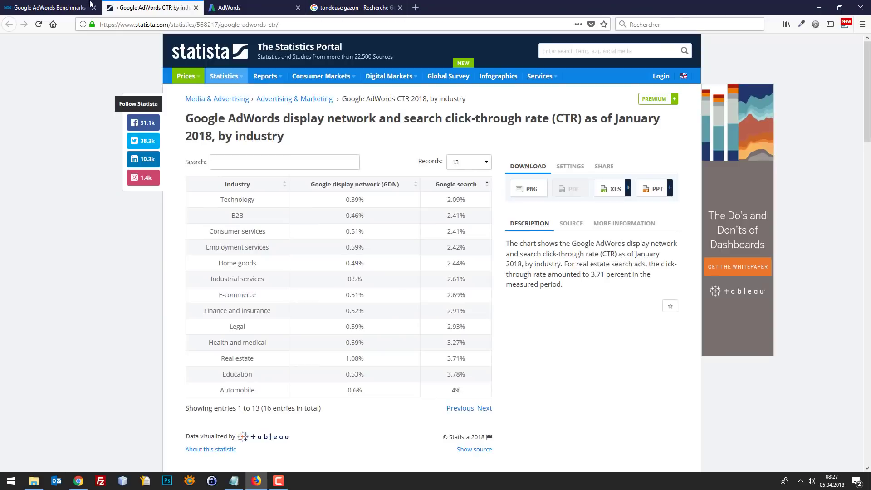
{"action": "left_click", "coordinate": [73, 9]}
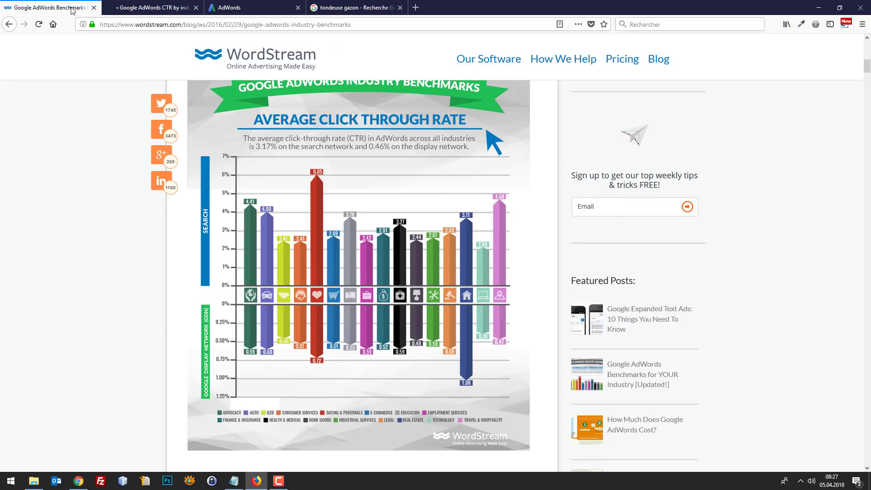
{"action": "left_click", "coordinate": [153, 6]}
{"action": "left_click", "coordinate": [235, 8]}
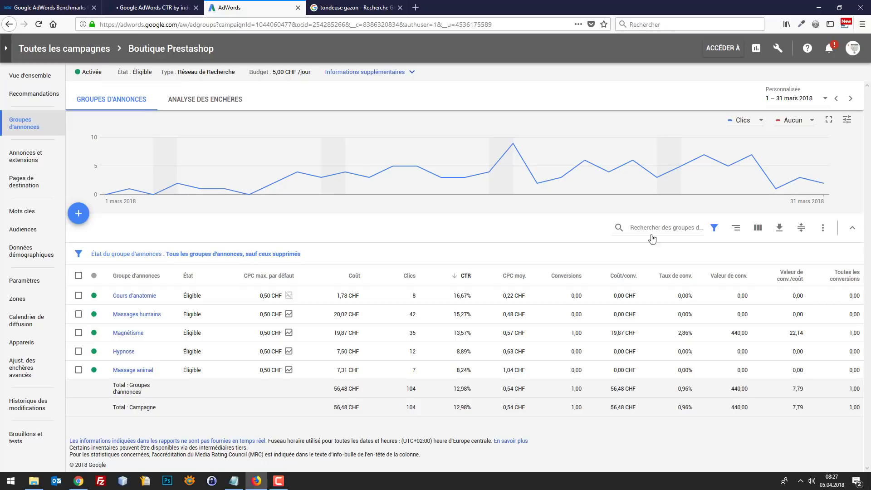
- Review the "tondeuse gazon" search results again and return to the campaign's ad groups
{"action": "left_click", "coordinate": [340, 6]}
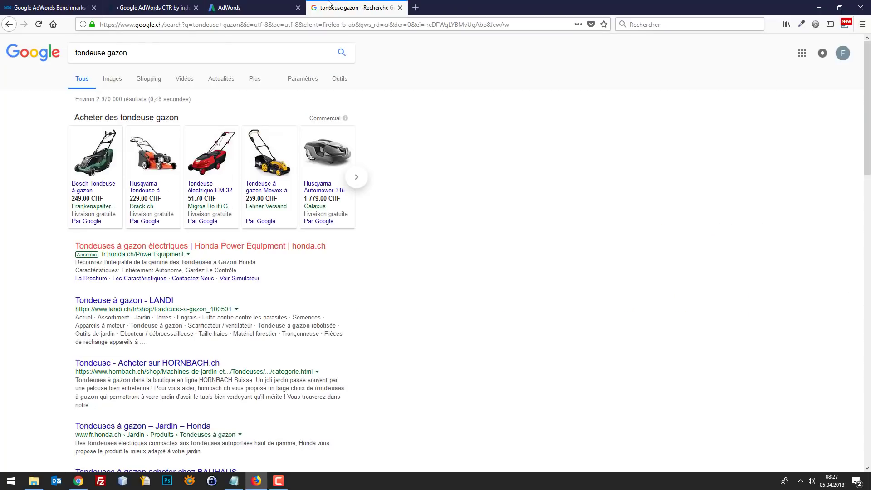
{"action": "left_click", "coordinate": [276, 56]}
{"action": "left_click", "coordinate": [277, 8]}
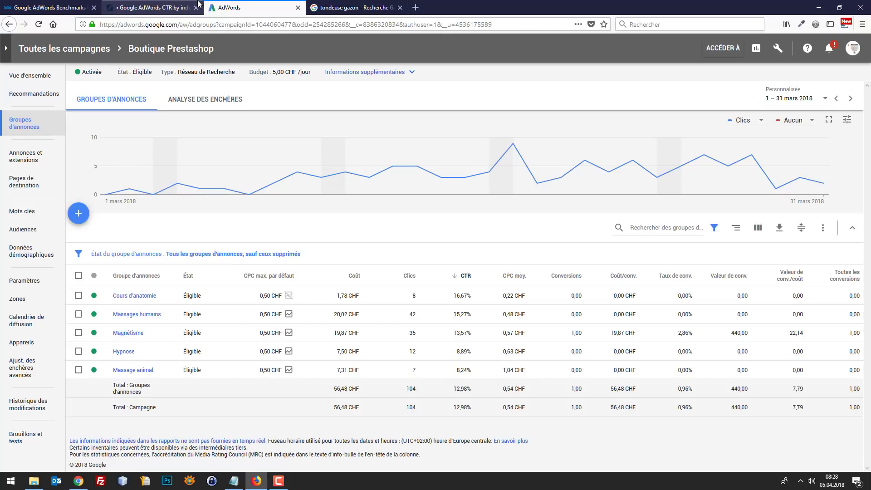
{"action": "left_click", "coordinate": [414, 7]}
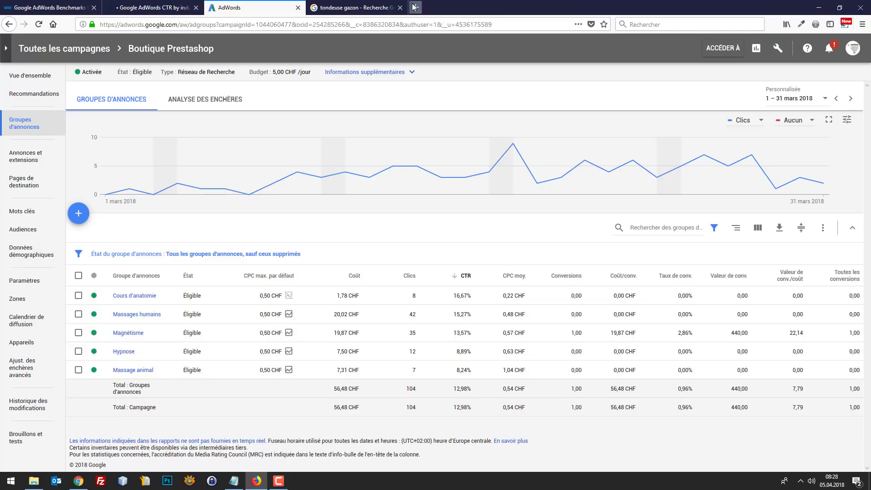
- Switch to Chrome and look up "1er jour du printemps" on Google in a temporary tab
{"action": "left_click", "coordinate": [826, 5]}
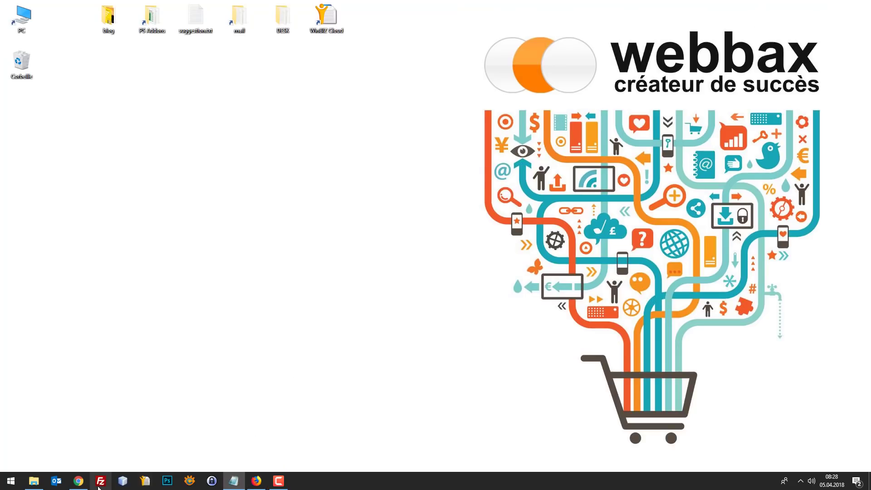
{"action": "left_click", "coordinate": [79, 481]}
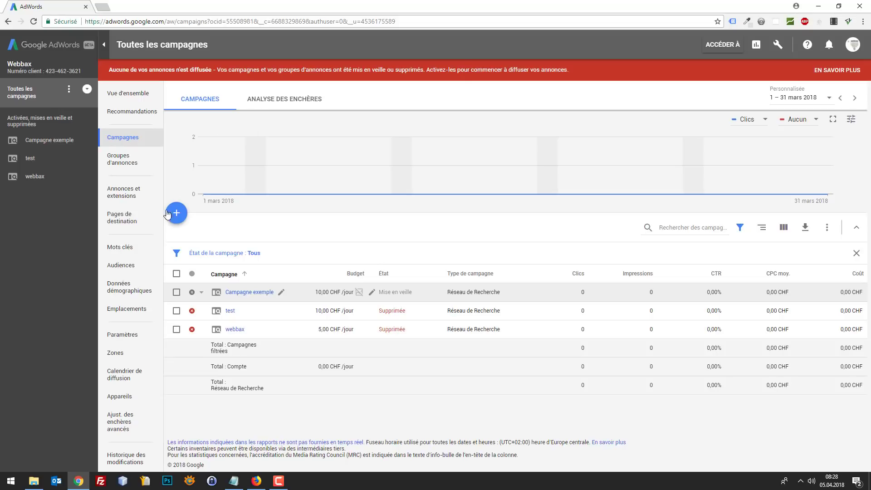
{"action": "left_click", "coordinate": [103, 8]}
{"action": "type", "text": "1er jour"}
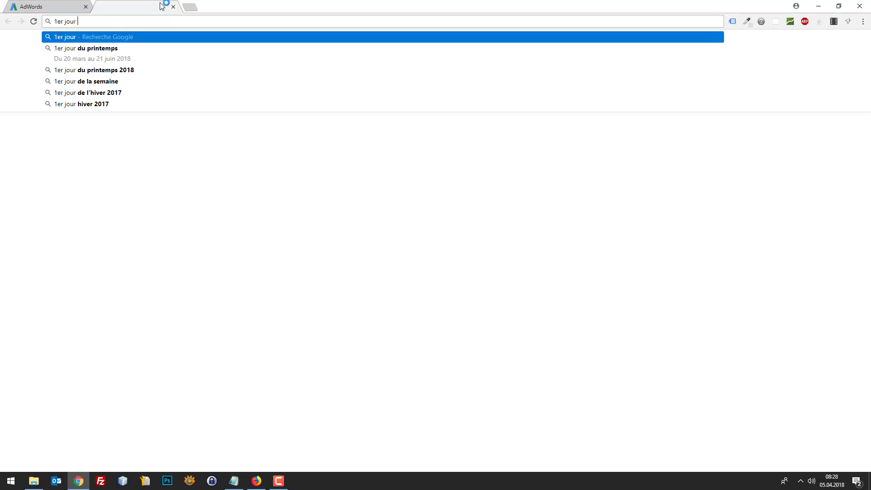
{"action": "key", "text": "Down"}
{"action": "key", "text": "Return"}
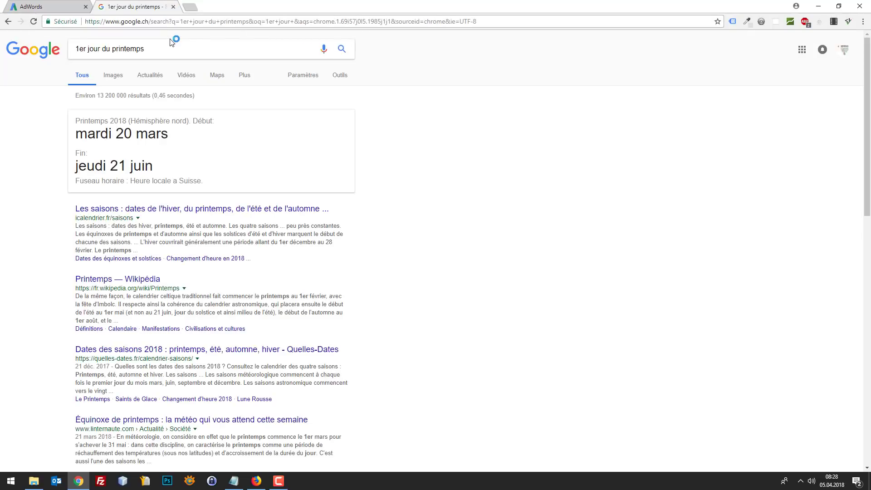
{"action": "left_click", "coordinate": [174, 7]}
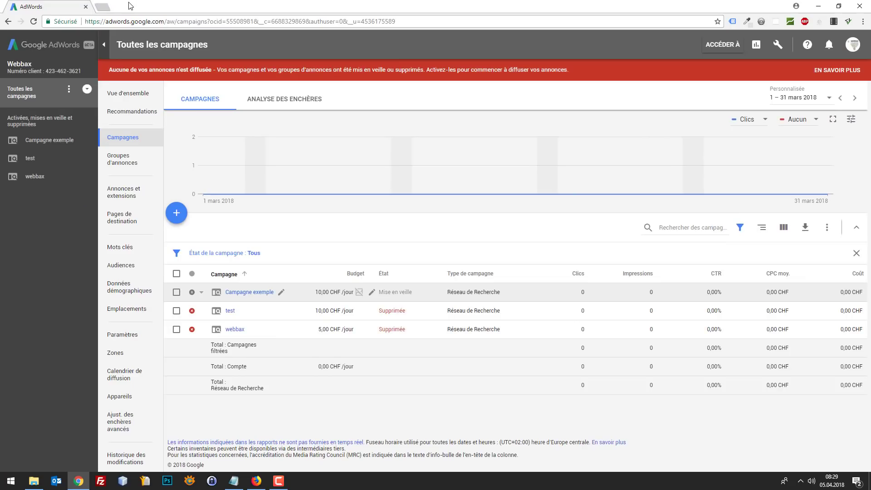
- Search Google for "tondeuse a gazon landi" in a new browser tab
{"action": "left_click", "coordinate": [103, 6]}
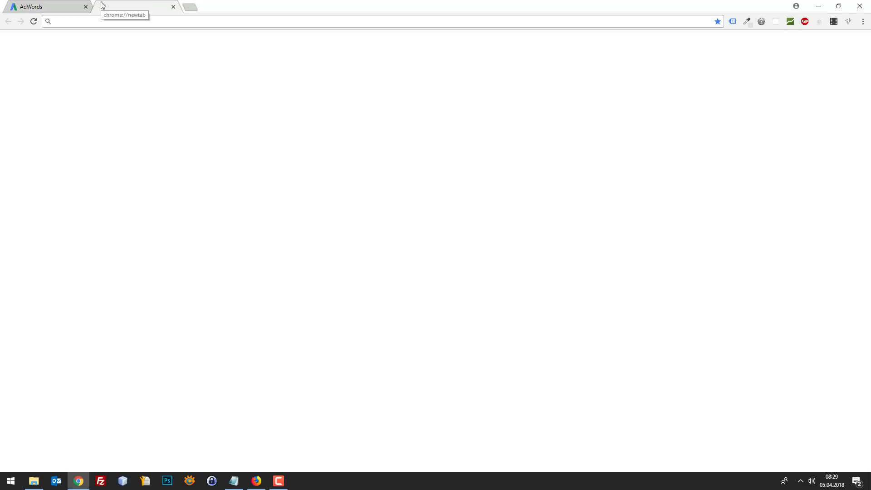
{"action": "type", "text": "t"}
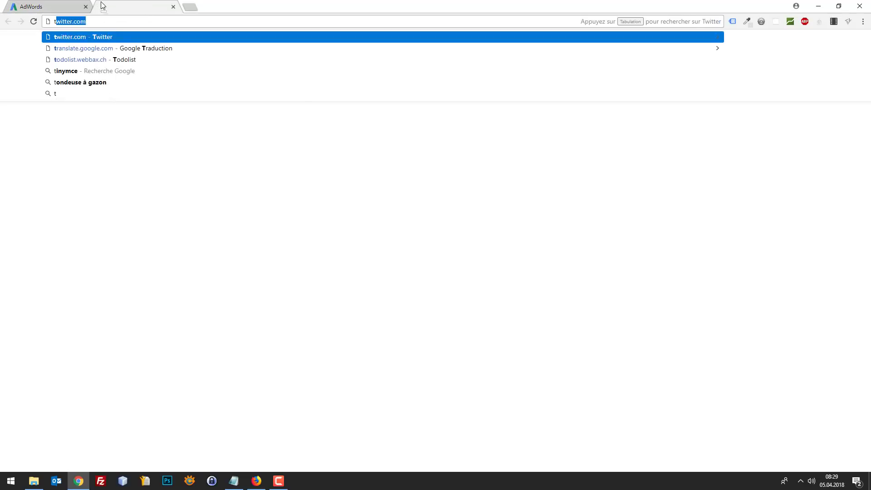
{"action": "type", "text": "onde"}
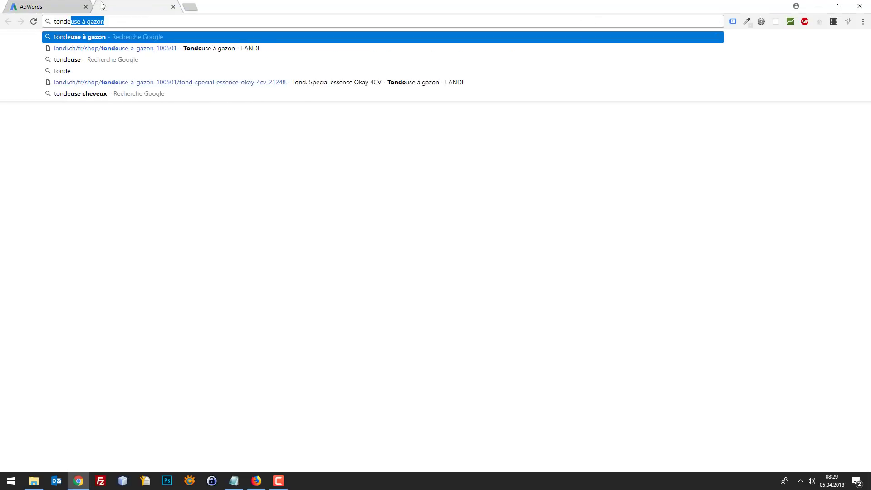
{"action": "type", "text": "use a z"}
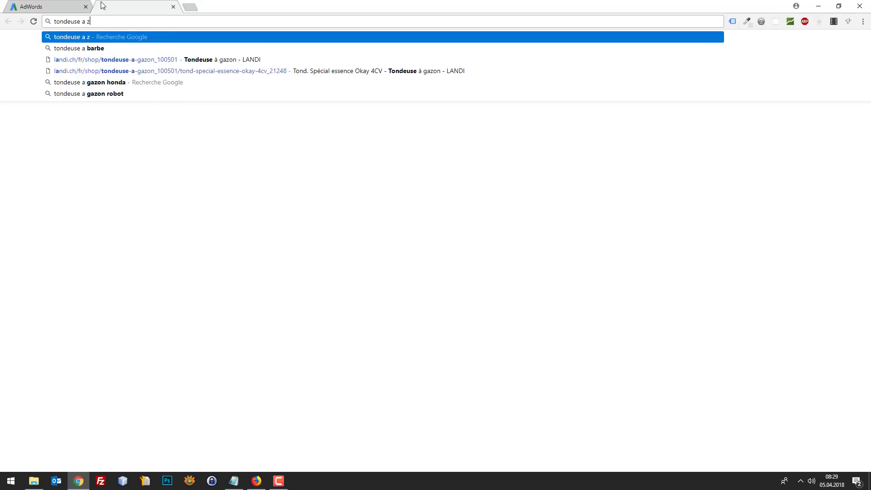
{"action": "type", "text": "azon landi"}
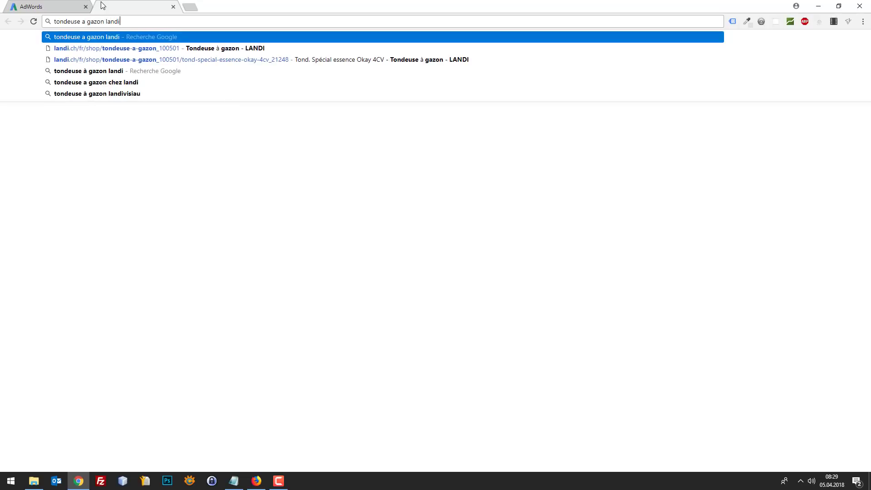
{"action": "key", "text": "Return"}
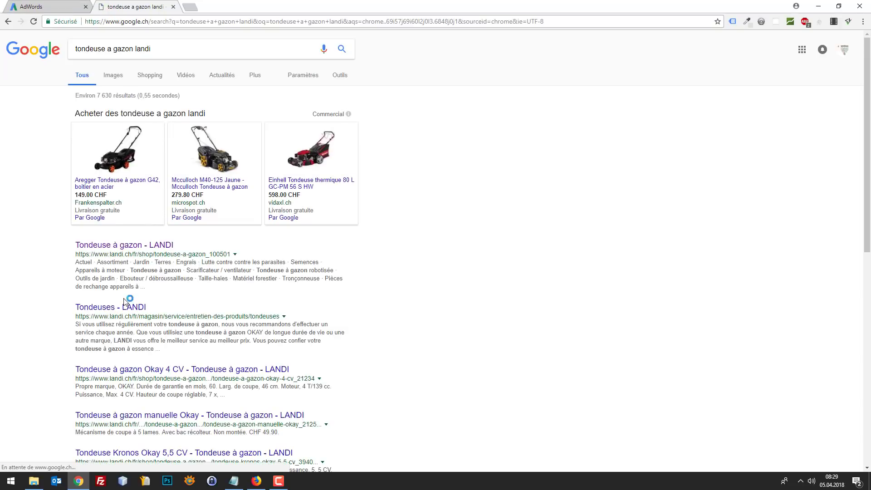
- Open the LANDI "Tondeuse à gazon" result and look through its lawnmower product page
{"action": "left_click", "coordinate": [131, 252]}
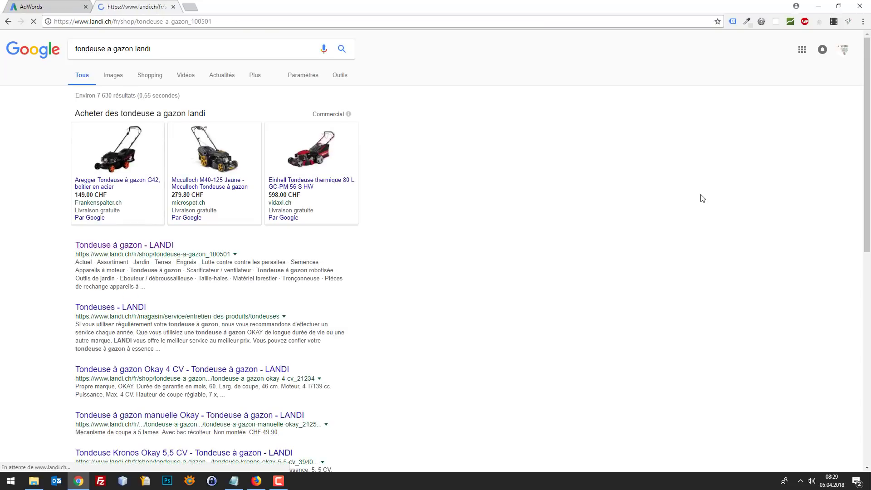
{"action": "scroll", "coordinate": [536, 139], "scroll_direction": "down", "scroll_amount": 3}
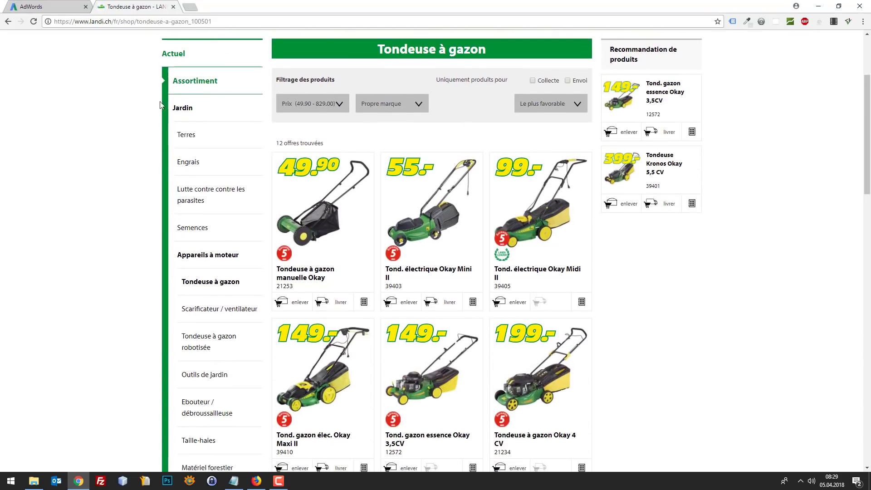
{"action": "scroll", "coordinate": [795, 165], "scroll_direction": "up", "scroll_amount": 3}
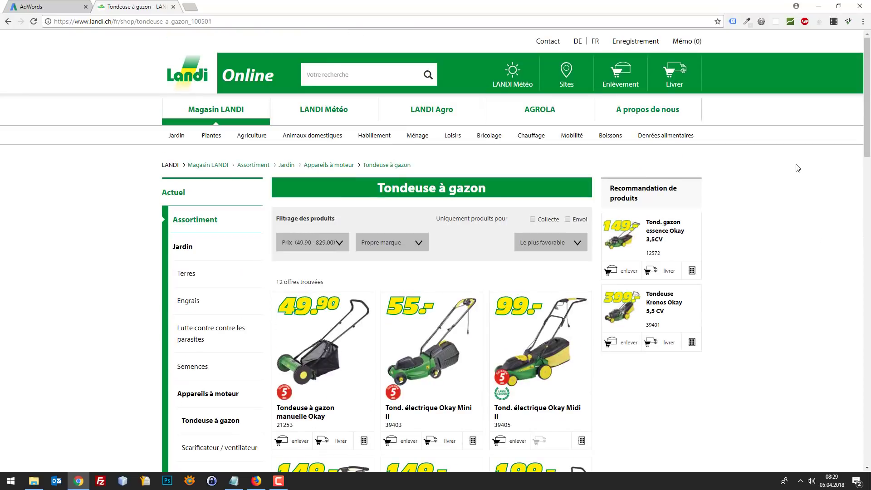
{"action": "scroll", "coordinate": [762, 190], "scroll_direction": "down", "scroll_amount": 6}
{"action": "scroll", "coordinate": [761, 194], "scroll_direction": "up", "scroll_amount": 5}
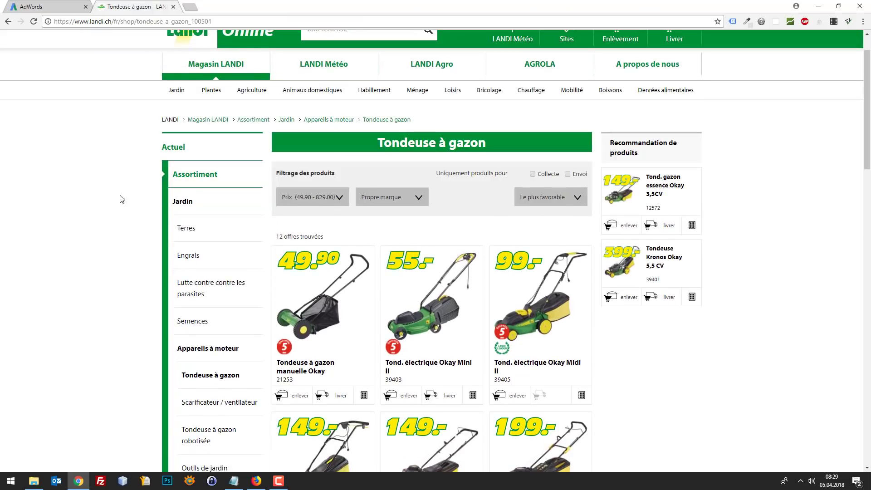
- Return to AdWords and start a new campaign of the type "Réseau de recherche"
{"action": "left_click", "coordinate": [42, 5]}
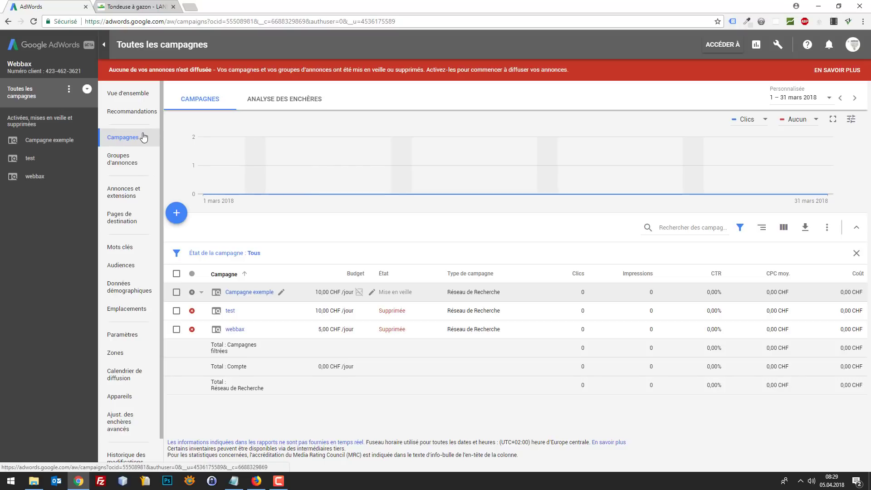
{"action": "left_click", "coordinate": [184, 216]}
{"action": "left_click", "coordinate": [201, 245]}
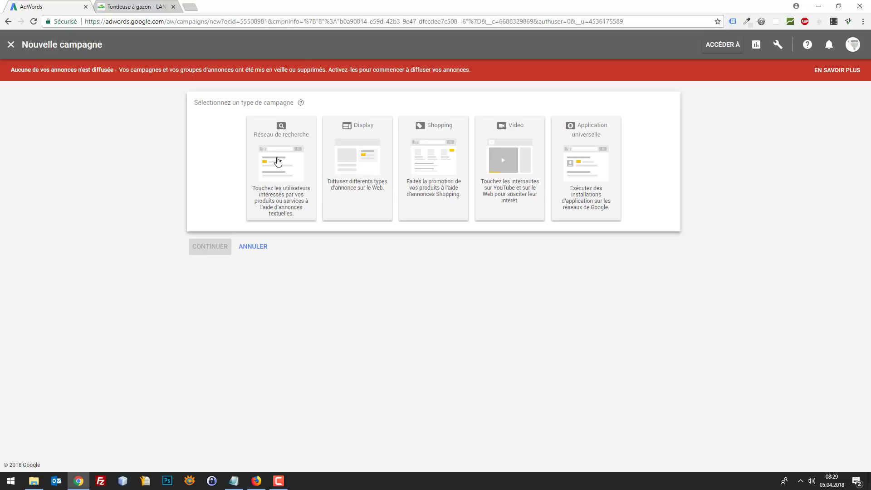
{"action": "left_click", "coordinate": [277, 161]}
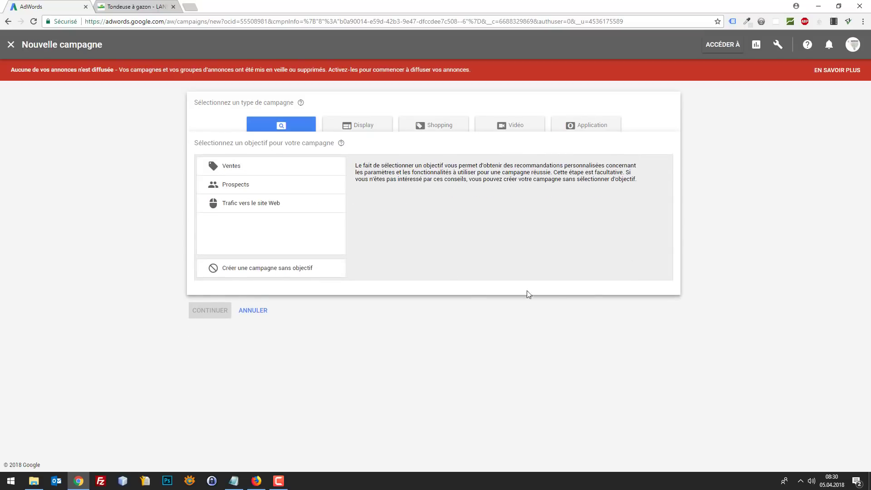
- Compare the Ventes, Prospects and Trafic vers le site Web goals, and choose to create the campaign without a goal
{"action": "left_click", "coordinate": [246, 172]}
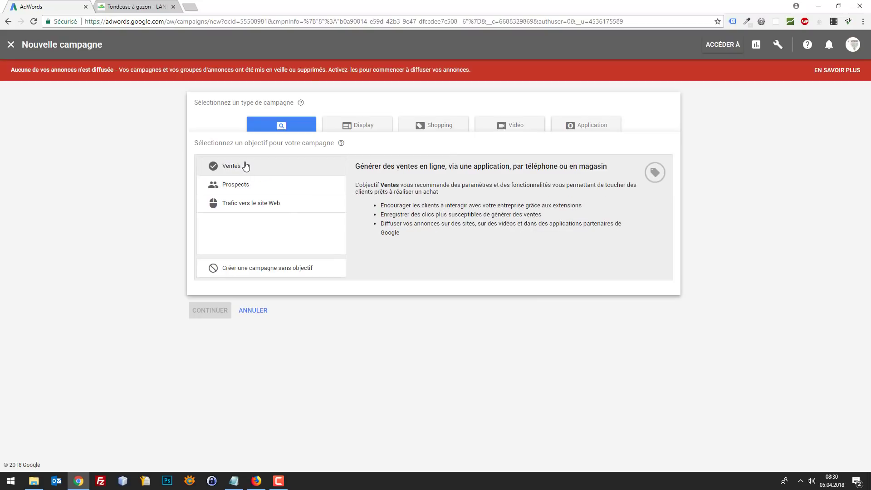
{"action": "left_click", "coordinate": [240, 193]}
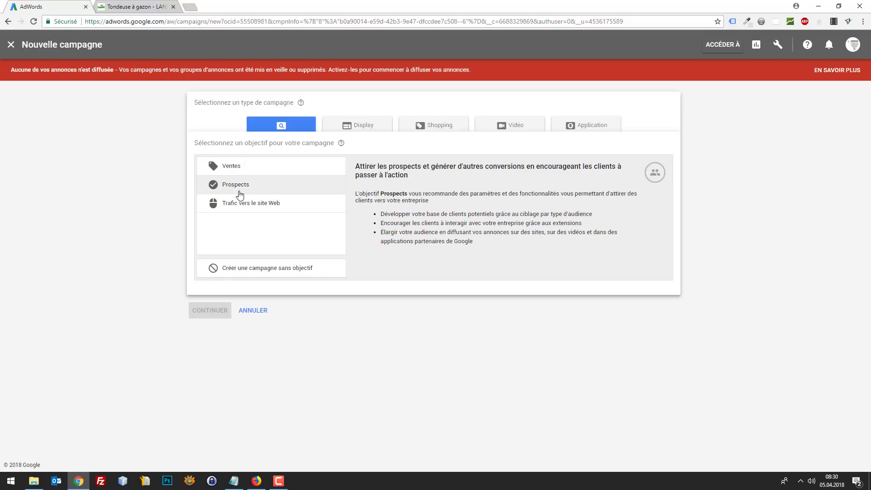
{"action": "left_click", "coordinate": [240, 193]}
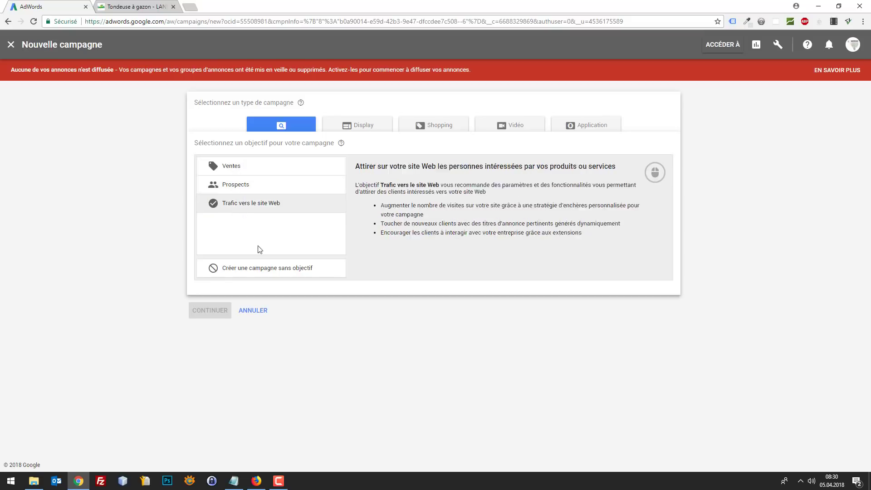
{"action": "left_click", "coordinate": [264, 268]}
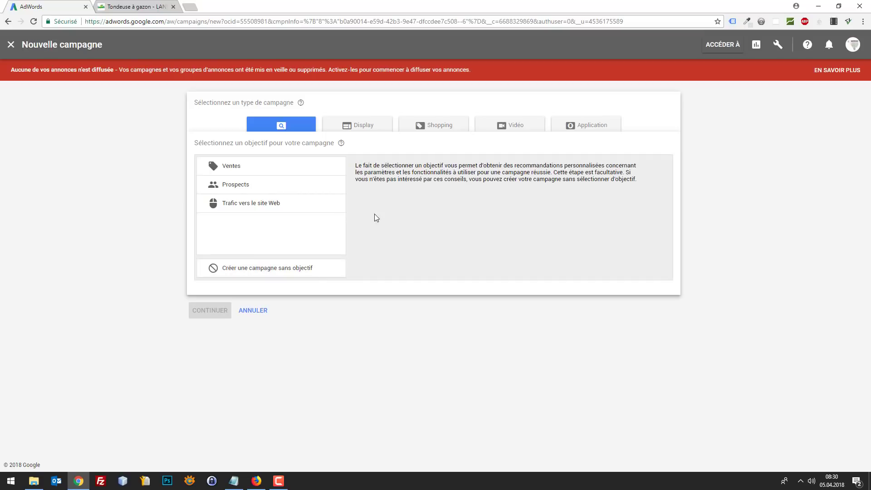
{"action": "left_click", "coordinate": [284, 270]}
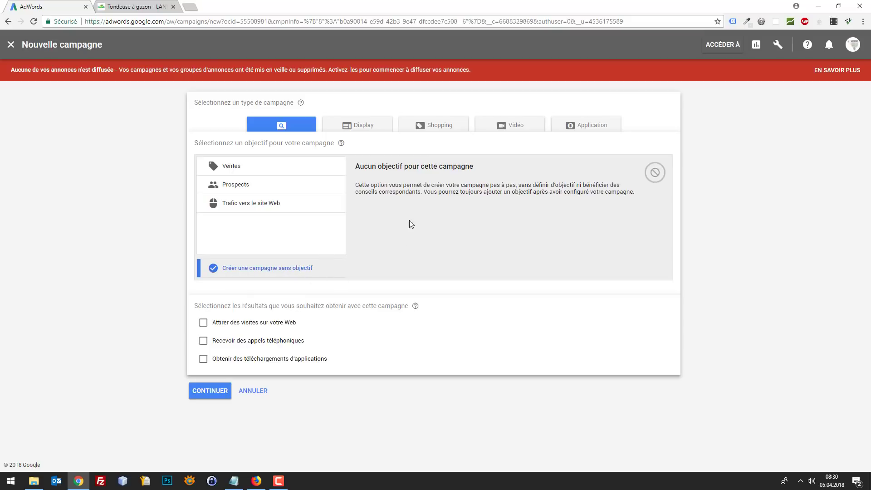
{"action": "left_click", "coordinate": [203, 323]}
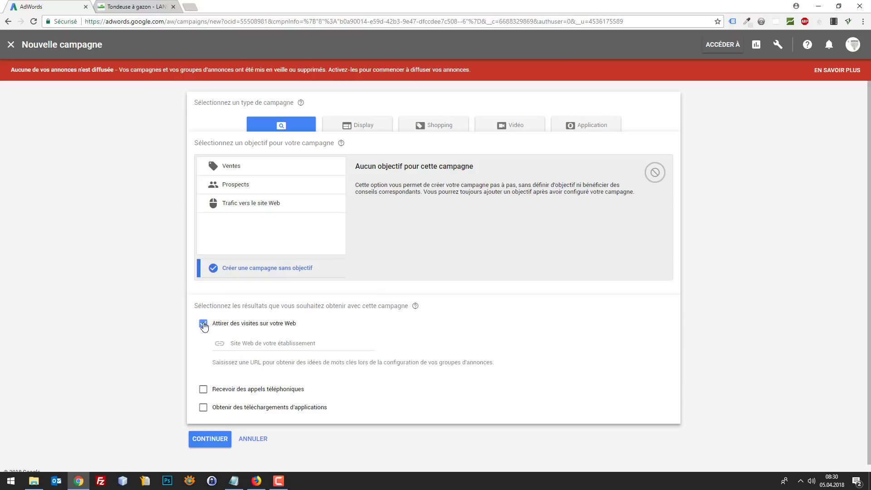
{"action": "left_click", "coordinate": [270, 341]}
{"action": "left_click", "coordinate": [152, 5]}
{"action": "left_click_drag", "start_coordinate": [113, 22], "coordinate": [53, 20]}
{"action": "key", "text": "ctrl+c"}
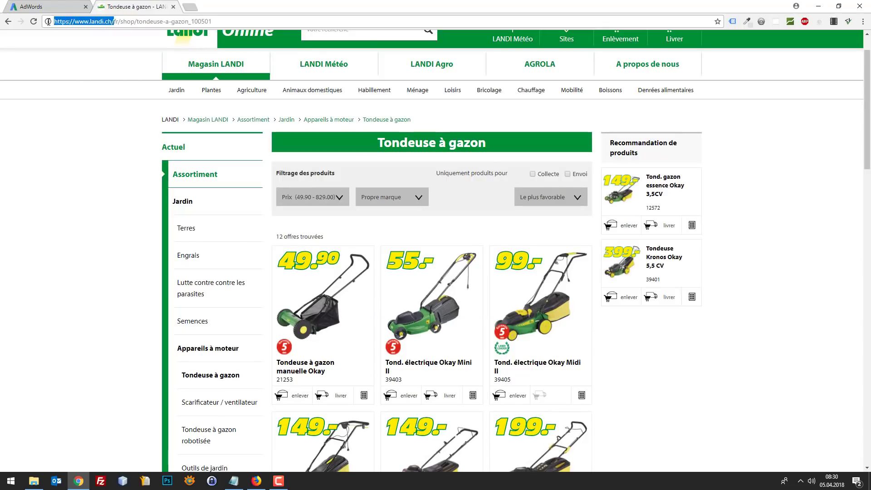
{"action": "left_click", "coordinate": [59, 6]}
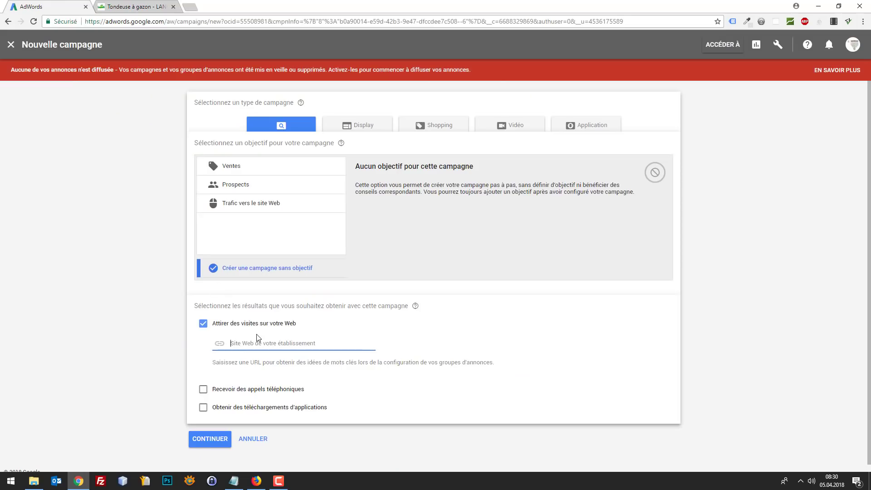
{"action": "key", "text": "ctrl+v"}
{"action": "key", "text": "BackSpace"}
{"action": "left_click", "coordinate": [214, 440]}
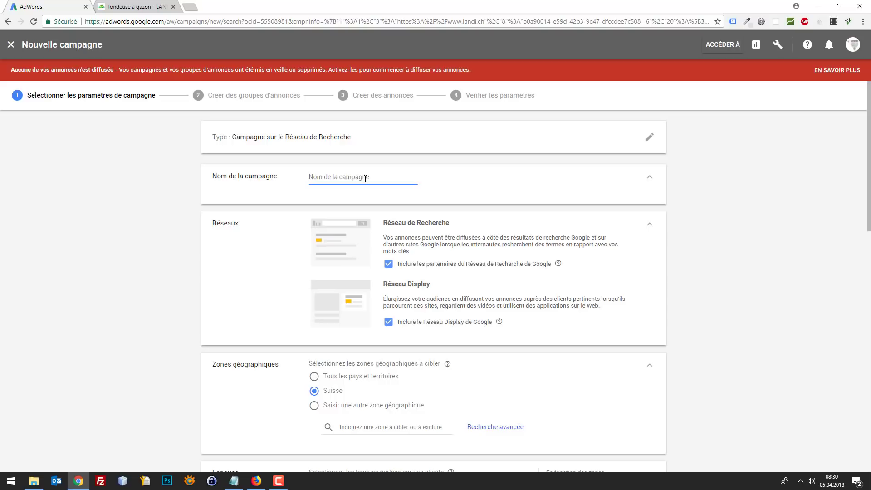
- Name the campaign "Publicité pour Landi" and exclude the Search Network partners and the Google Display Network
{"action": "type", "text": "Publicité pour Landi"}
{"action": "key", "text": "Tab"}
{"action": "left_click", "coordinate": [392, 325]}
- Review the campaign's network, geographic targeting and language settings
{"action": "scroll", "coordinate": [397, 324], "scroll_direction": "down", "scroll_amount": 2}
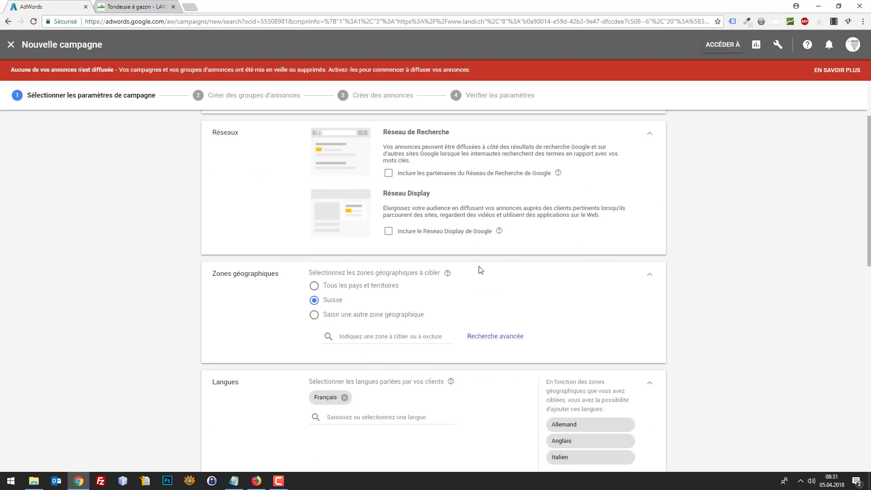
{"action": "scroll", "coordinate": [480, 267], "scroll_direction": "up", "scroll_amount": 1}
{"action": "scroll", "coordinate": [534, 252], "scroll_direction": "up", "scroll_amount": 1}
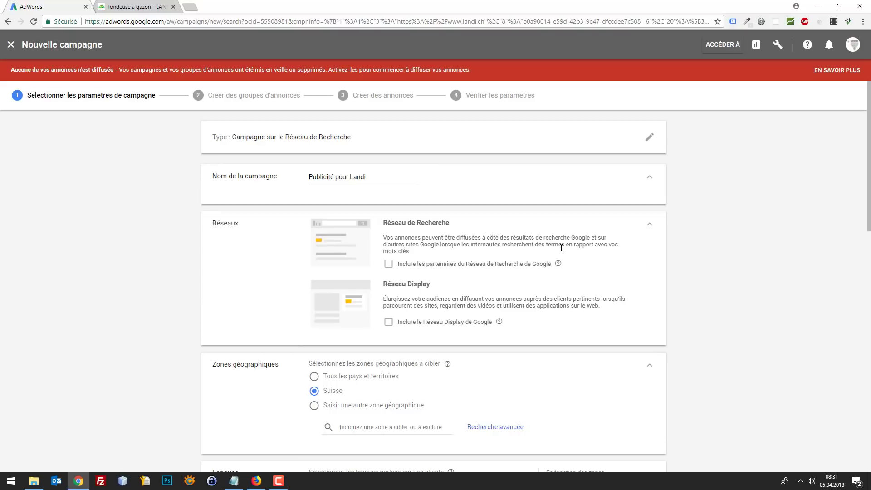
{"action": "scroll", "coordinate": [524, 314], "scroll_direction": "down", "scroll_amount": 2}
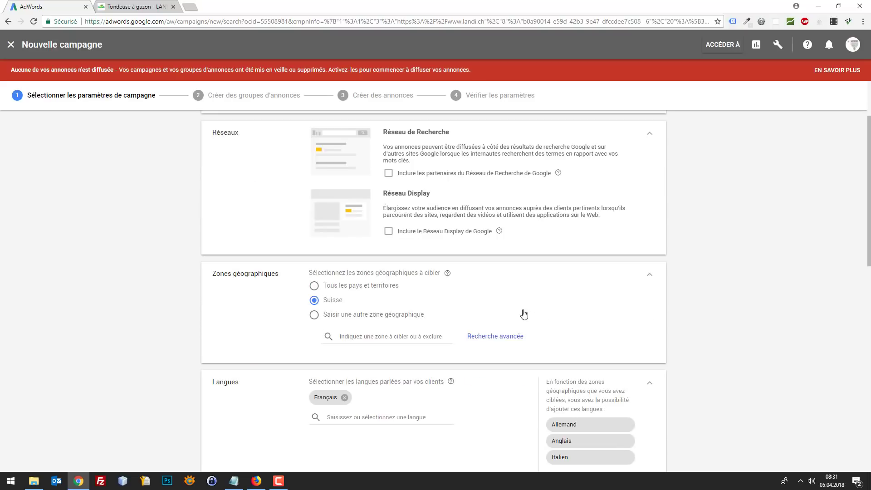
{"action": "scroll", "coordinate": [533, 302], "scroll_direction": "up", "scroll_amount": 1}
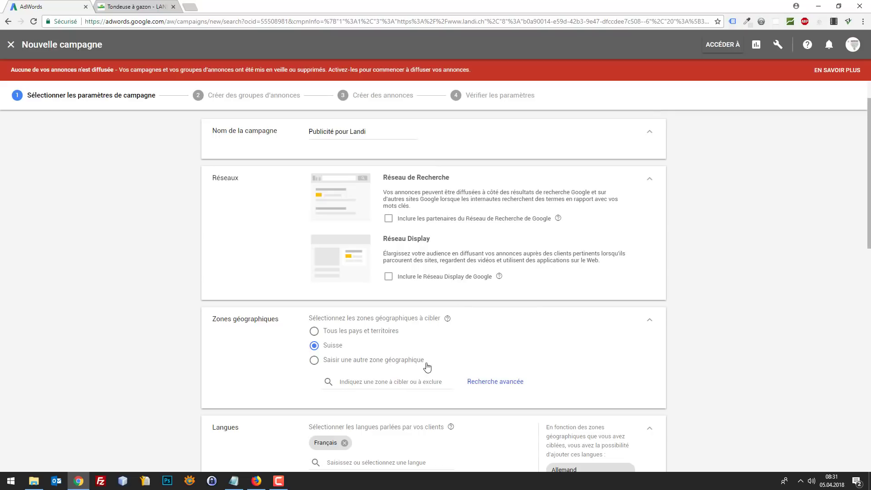
{"action": "scroll", "coordinate": [468, 370], "scroll_direction": "down", "scroll_amount": 1}
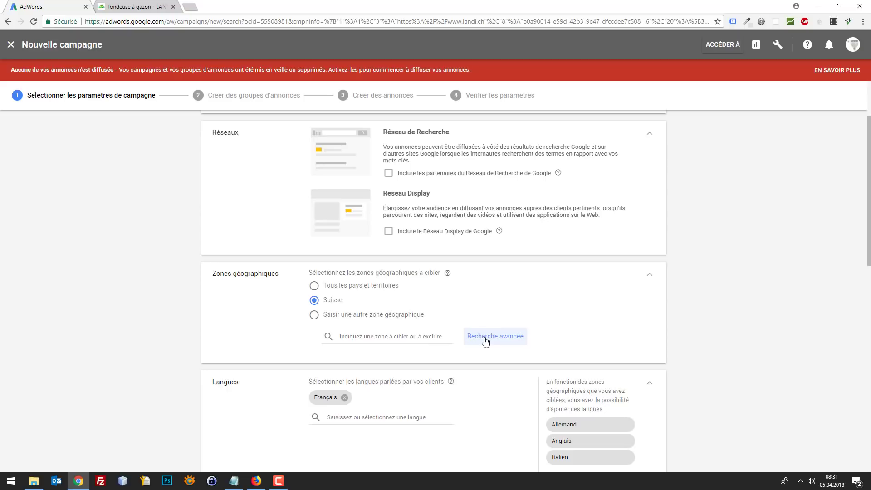
{"action": "scroll", "coordinate": [474, 346], "scroll_direction": "down", "scroll_amount": 2}
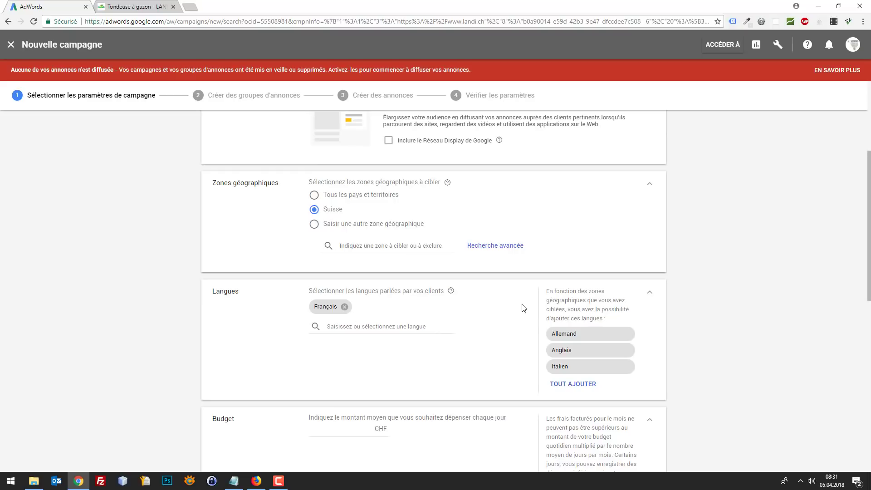
{"action": "scroll", "coordinate": [399, 300], "scroll_direction": "down", "scroll_amount": 1}
{"action": "scroll", "coordinate": [366, 274], "scroll_direction": "down", "scroll_amount": 1}
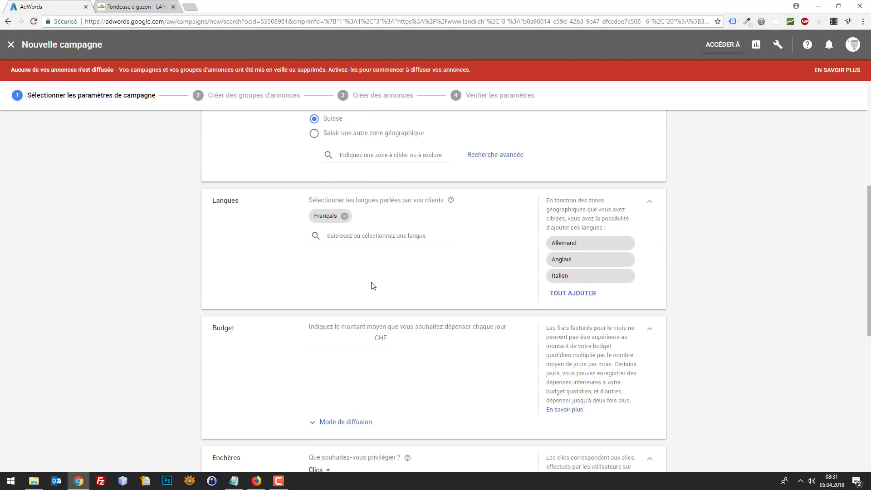
{"action": "scroll", "coordinate": [371, 284], "scroll_direction": "up", "scroll_amount": 1}
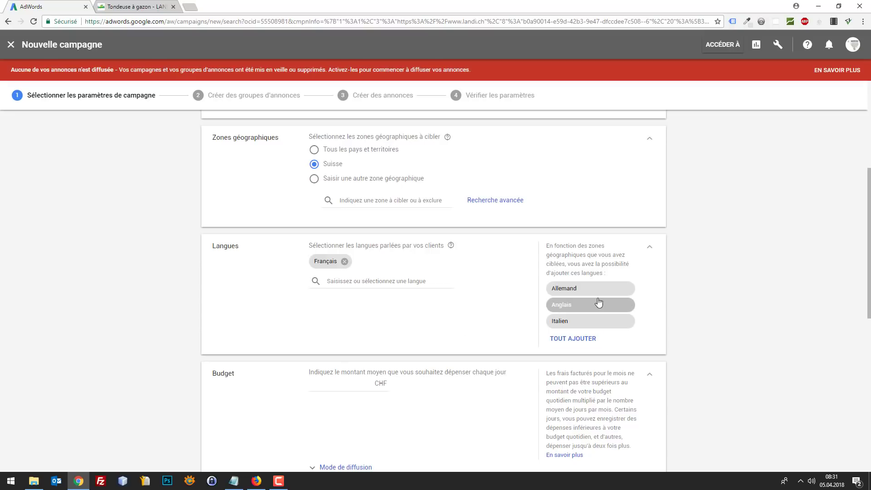
{"action": "scroll", "coordinate": [431, 292], "scroll_direction": "down", "scroll_amount": 1}
{"action": "scroll", "coordinate": [417, 294], "scroll_direction": "down", "scroll_amount": 1}
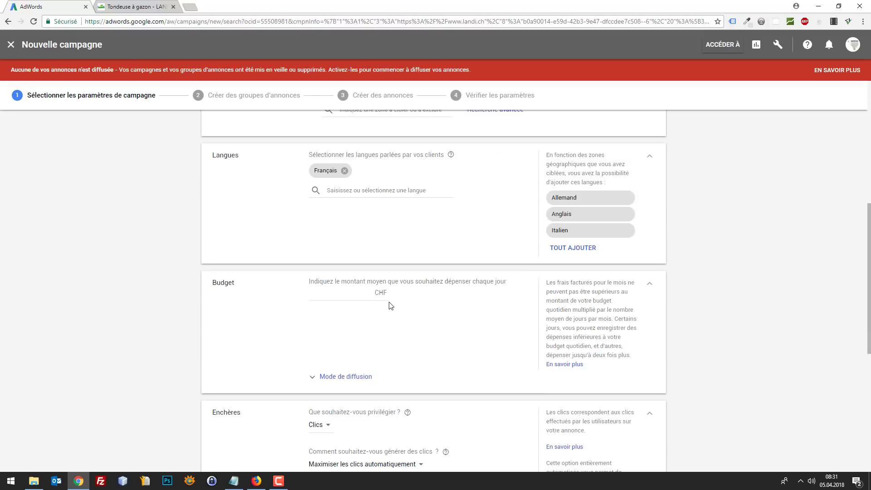
- Set the average daily budget to 5 CHF and check the delivery mode and bidding focus options
{"action": "left_click", "coordinate": [349, 294]}
{"action": "type", "text": "5"}
{"action": "key", "text": "Tab"}
{"action": "scroll", "coordinate": [301, 281], "scroll_direction": "down", "scroll_amount": 3}
{"action": "left_click", "coordinate": [313, 242]}
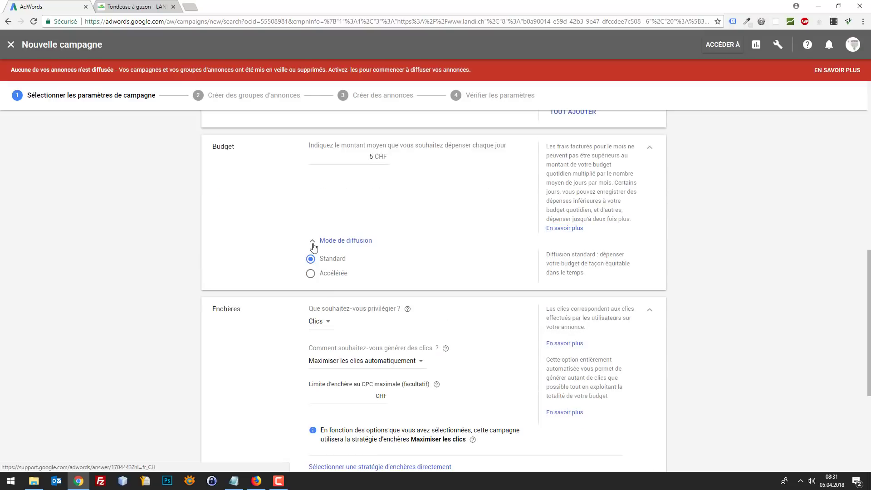
{"action": "left_click", "coordinate": [313, 245]}
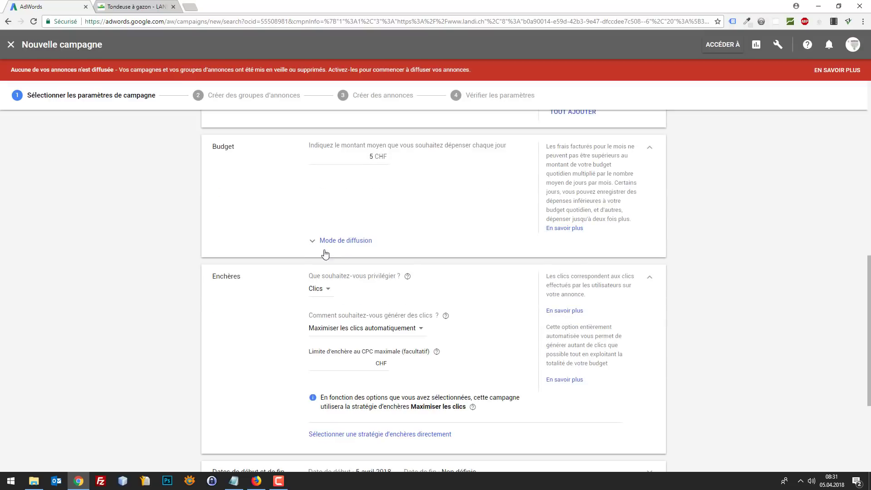
{"action": "left_click", "coordinate": [328, 290]}
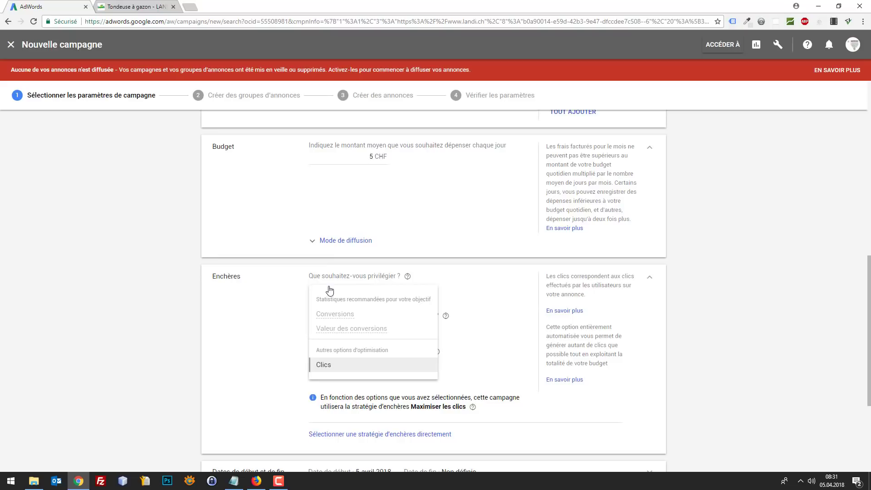
{"action": "left_click", "coordinate": [280, 309]}
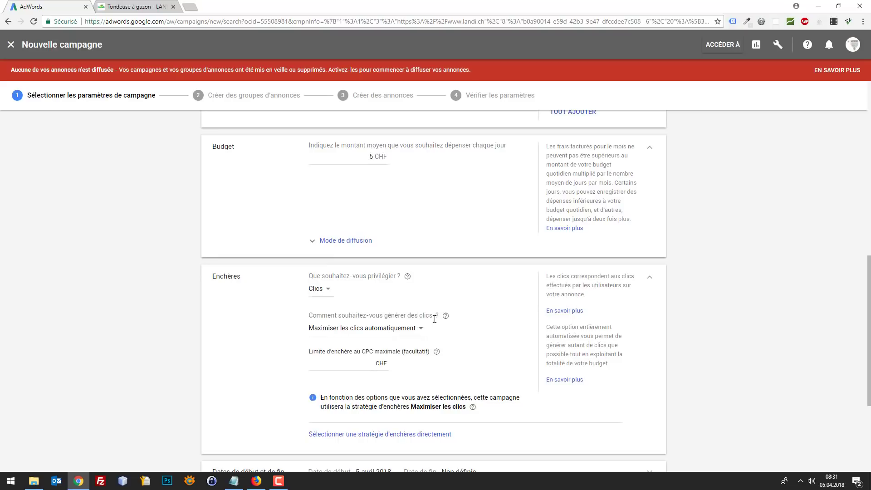
- Change the way the campaign generates clicks to manually defined bids (Définir manuellement les enchères)
{"action": "scroll", "coordinate": [447, 335], "scroll_direction": "down", "scroll_amount": 1}
{"action": "left_click", "coordinate": [391, 284]}
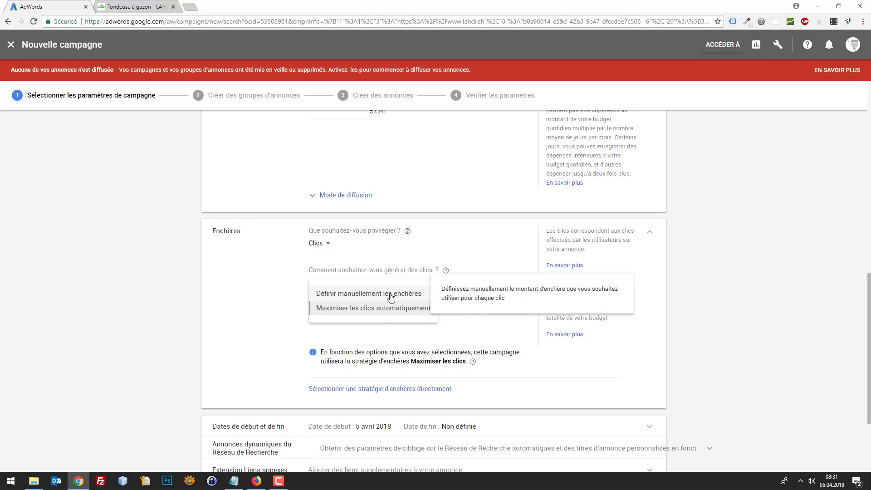
{"action": "left_click", "coordinate": [391, 295]}
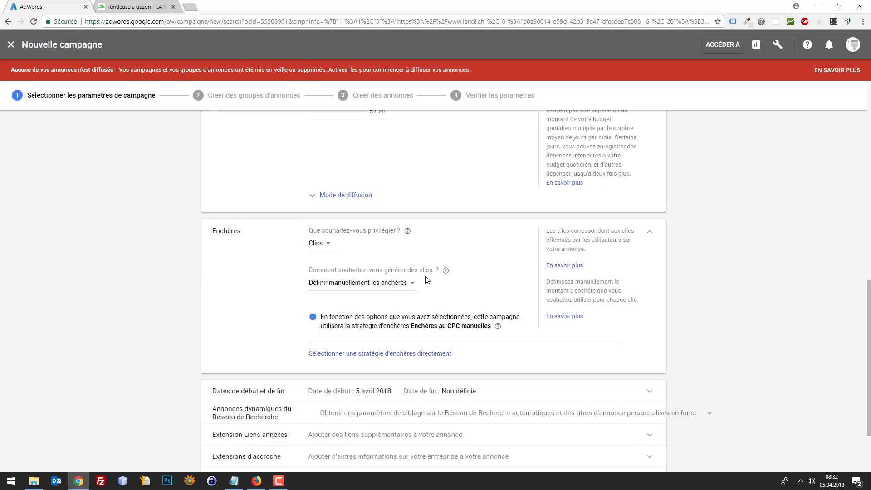
{"action": "scroll", "coordinate": [431, 284], "scroll_direction": "up", "scroll_amount": 3}
{"action": "scroll", "coordinate": [449, 285], "scroll_direction": "down", "scroll_amount": 3}
- Review the dynamic Search ads, sitelink and callout extension settings, then save the campaign settings and continue to ad group creation
{"action": "scroll", "coordinate": [484, 313], "scroll_direction": "down", "scroll_amount": 1}
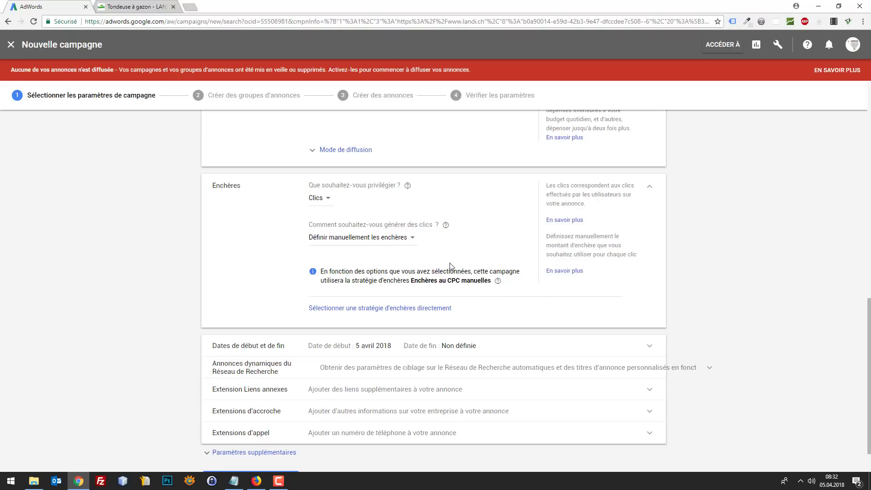
{"action": "scroll", "coordinate": [457, 272], "scroll_direction": "down", "scroll_amount": 1}
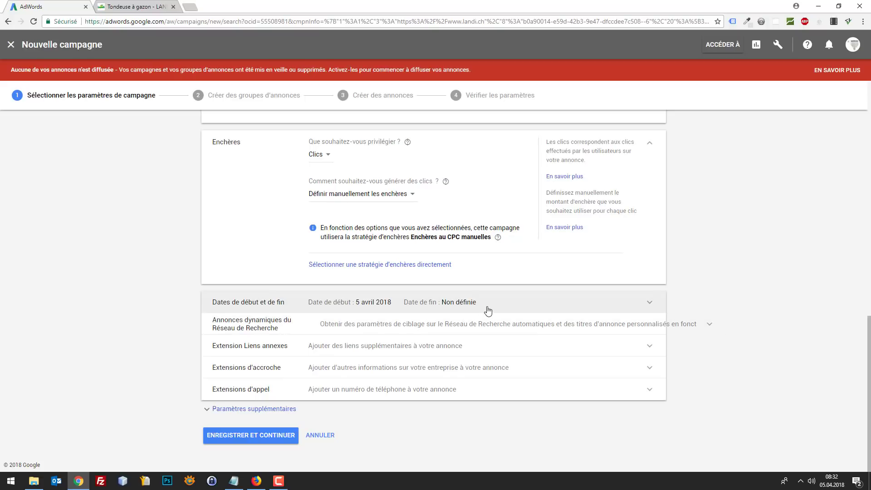
{"action": "left_click", "coordinate": [520, 327]}
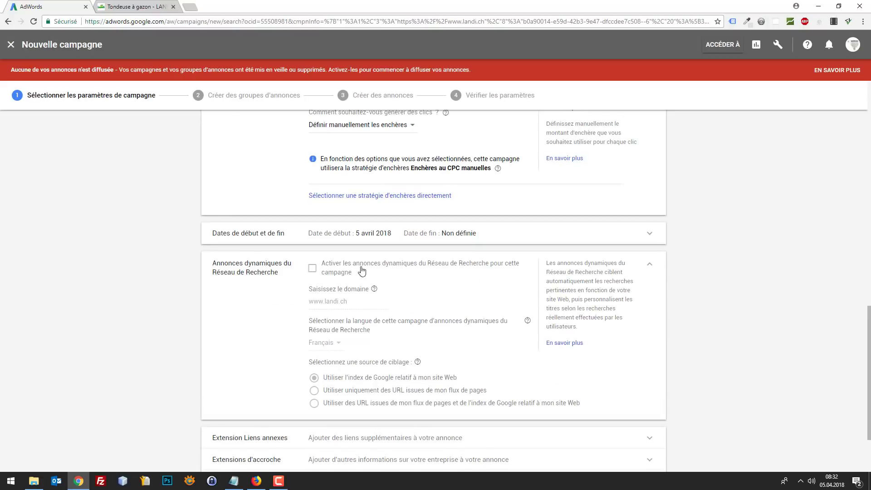
{"action": "scroll", "coordinate": [493, 282], "scroll_direction": "down", "scroll_amount": 2}
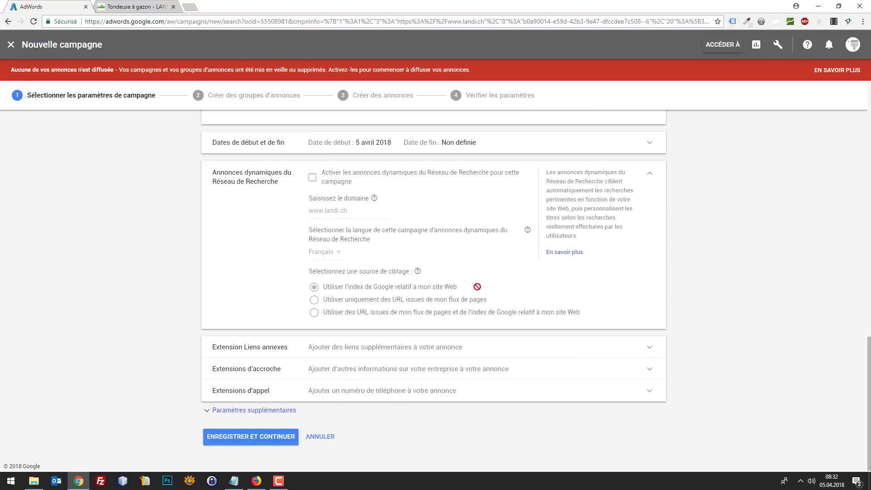
{"action": "left_click", "coordinate": [459, 346]}
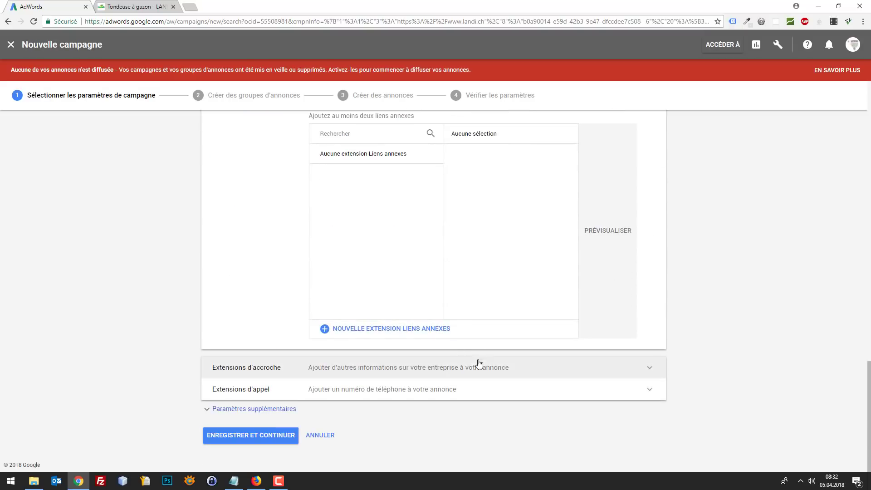
{"action": "left_click", "coordinate": [560, 365]}
{"action": "scroll", "coordinate": [559, 357], "scroll_direction": "down", "scroll_amount": 2}
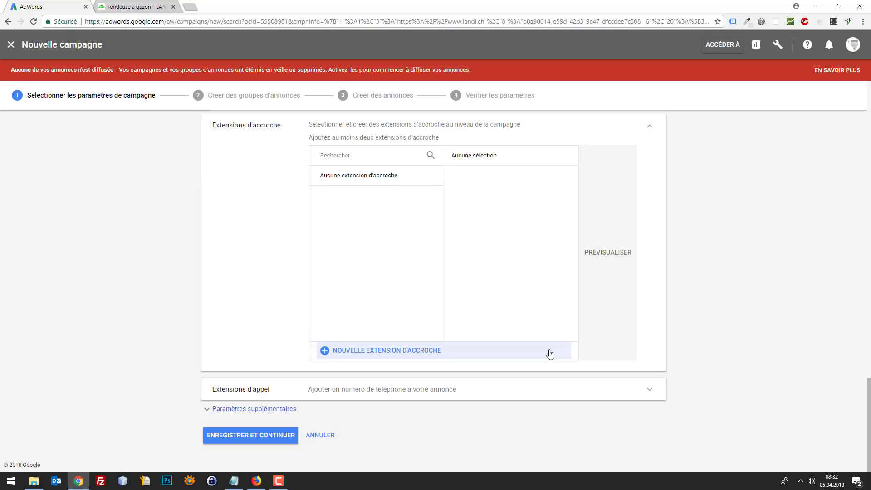
{"action": "left_click", "coordinate": [289, 435]}
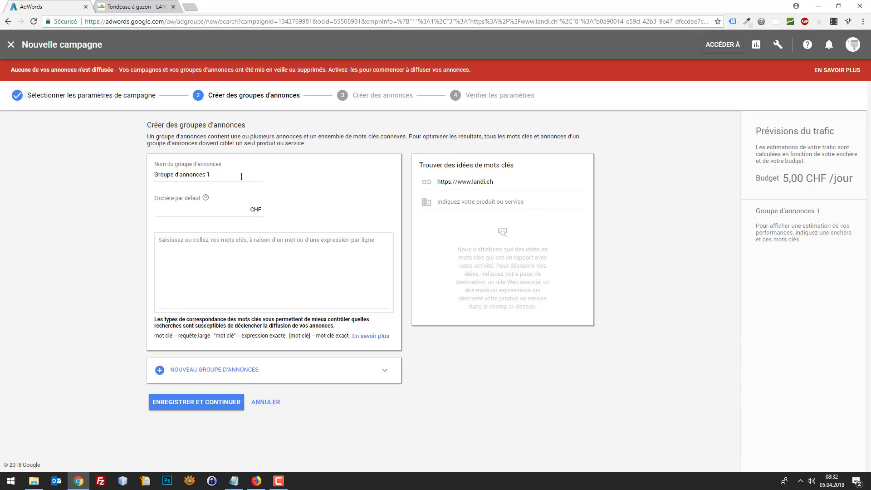
- Rename the first ad group as "Tondeuses à gazon"
{"action": "right_click", "coordinate": [728, 44]}
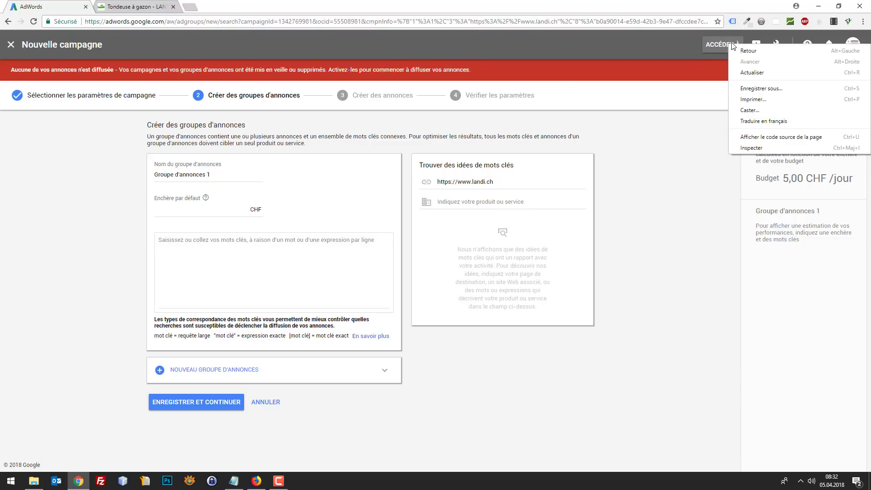
{"action": "left_click", "coordinate": [217, 177]}
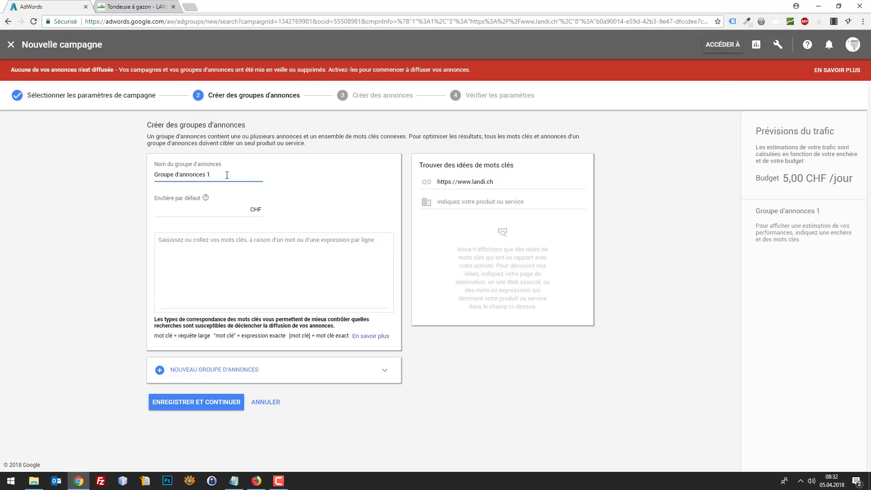
{"action": "left_click_drag", "start_coordinate": [224, 175], "coordinate": [134, 175]}
{"action": "type", "text": "T"}
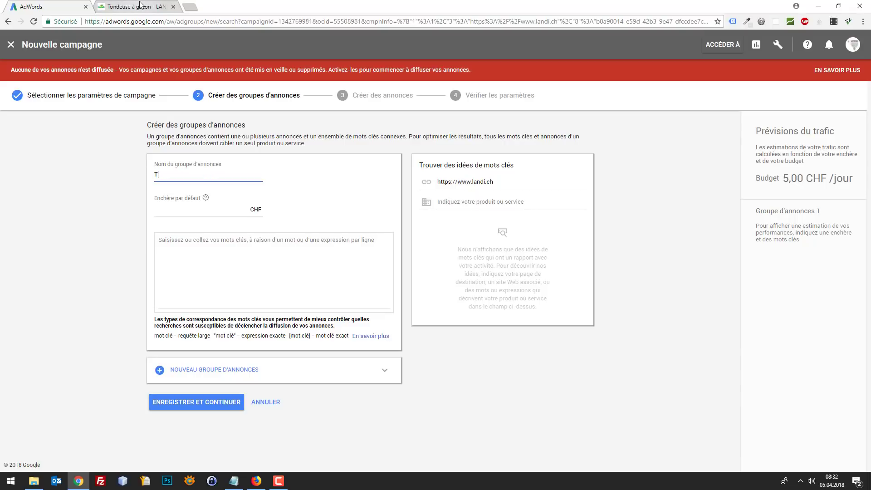
{"action": "type", "text": "ondeuses à gazon"}
{"action": "left_click", "coordinate": [195, 192]}
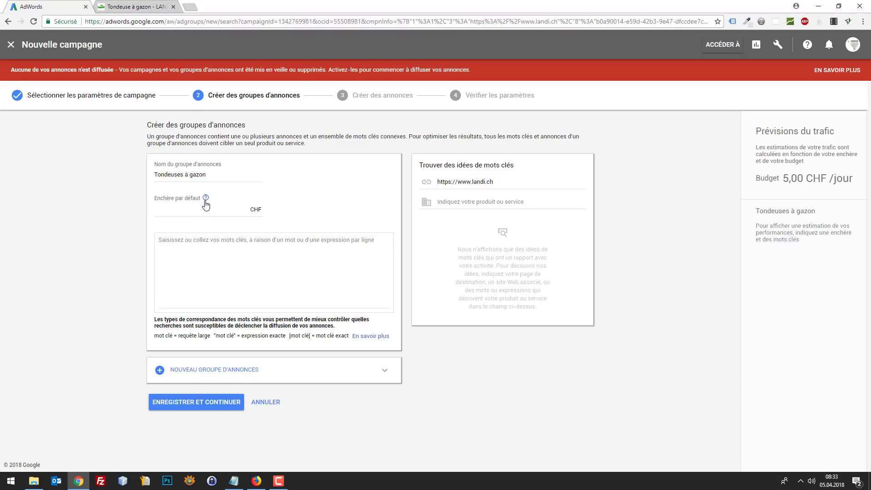
- Check the explanation of the default bid and set the ad group's default bid to 0,1 CHF
{"action": "mouse_move", "coordinate": [206, 203]}
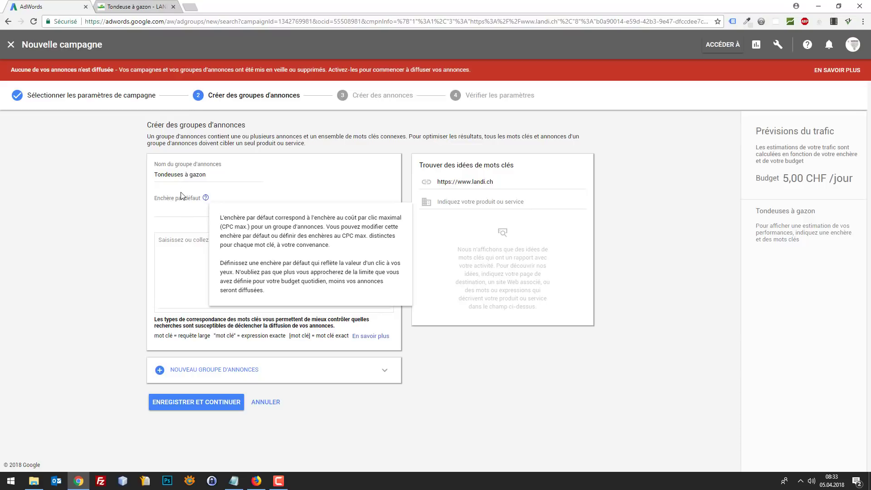
{"action": "left_click", "coordinate": [192, 219]}
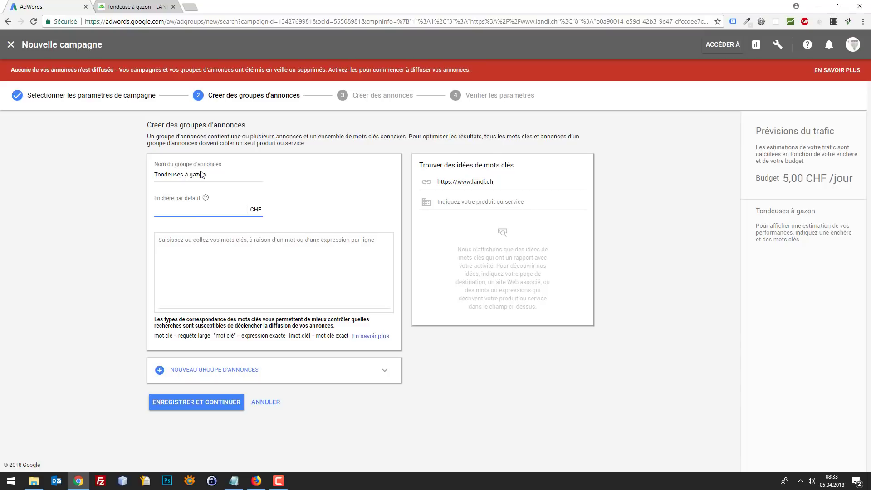
{"action": "type", "text": "0.5"}
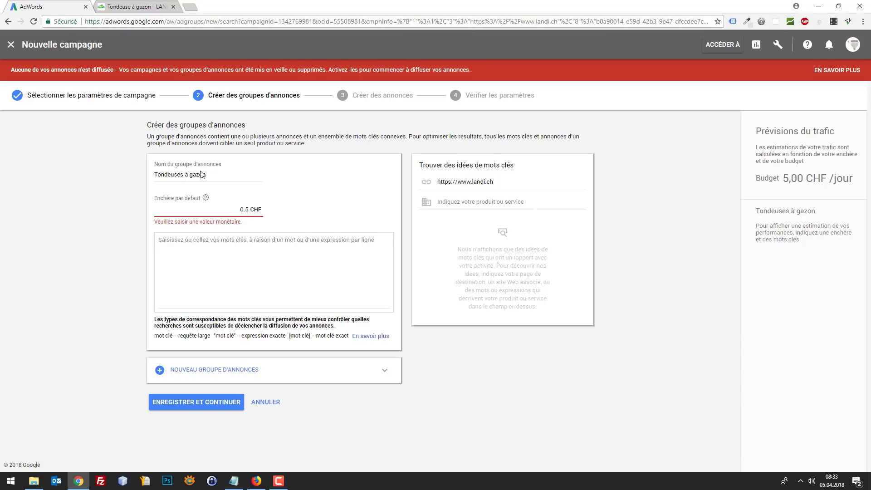
{"action": "key", "text": "BackSpace"}
{"action": "key", "text": "BackSpace"}
{"action": "type", "text": ",5"}
{"action": "key", "text": "Tab"}
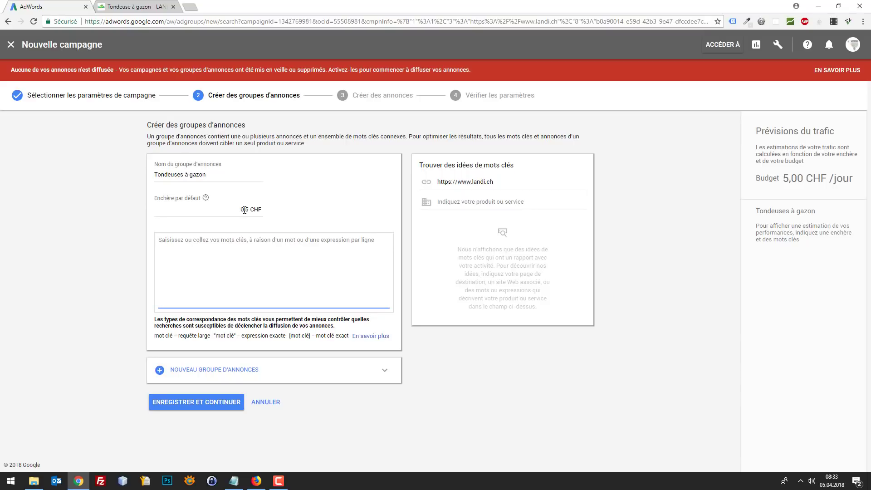
{"action": "left_click_drag", "start_coordinate": [244, 210], "coordinate": [249, 212]}
{"action": "type", "text": "1"}
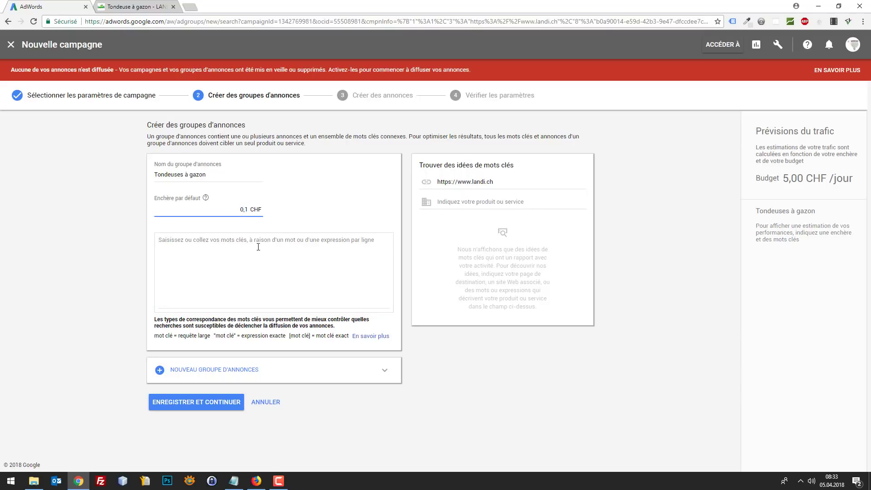
- Switch to a new Notepad document beside the ad group form and write the keyword phrase "achat tondeuse à gazon"
{"action": "left_click", "coordinate": [231, 274]}
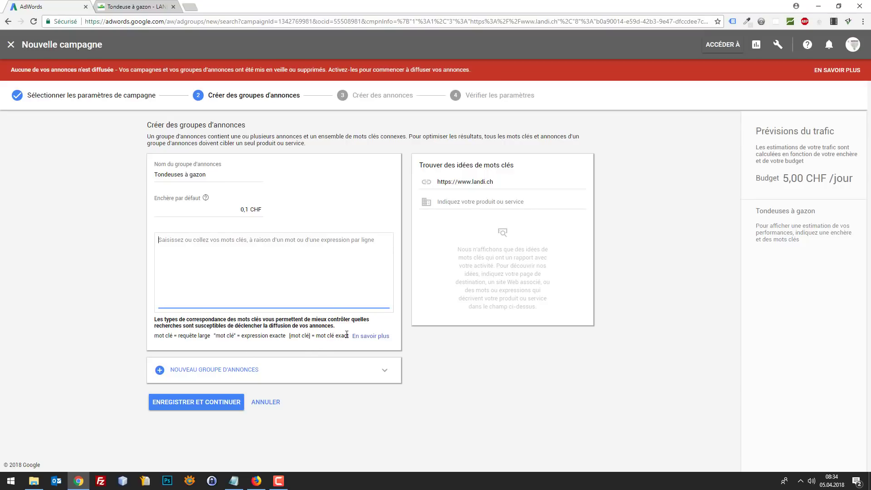
{"action": "left_click", "coordinate": [11, 481]}
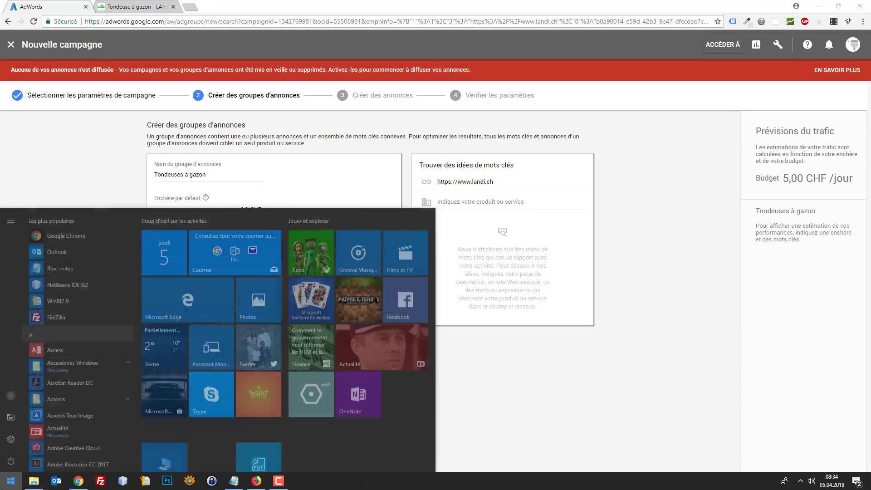
{"action": "type", "text": "notepad"}
{"action": "key", "text": "Return"}
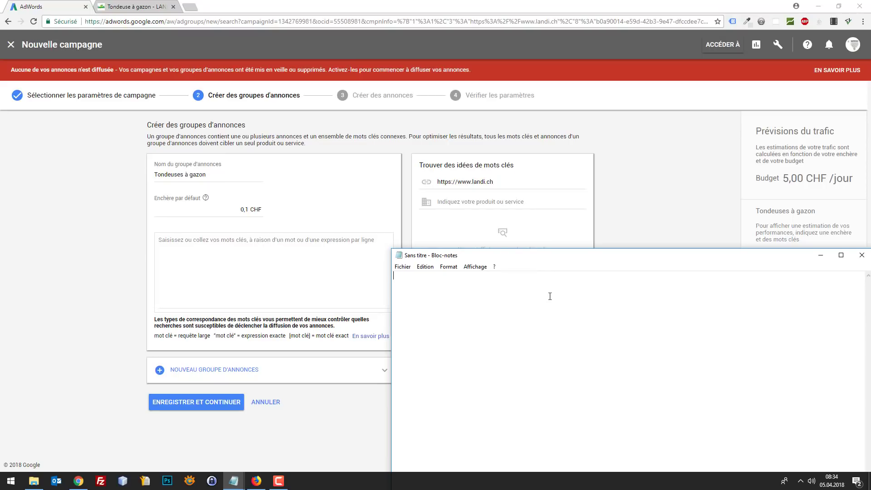
{"action": "type", "text": "tondeus"}
{"action": "type", "text": "e à gazon"}
{"action": "type", "text": "achat"}
{"action": "left_click_drag", "start_coordinate": [530, 257], "coordinate": [615, 322]}
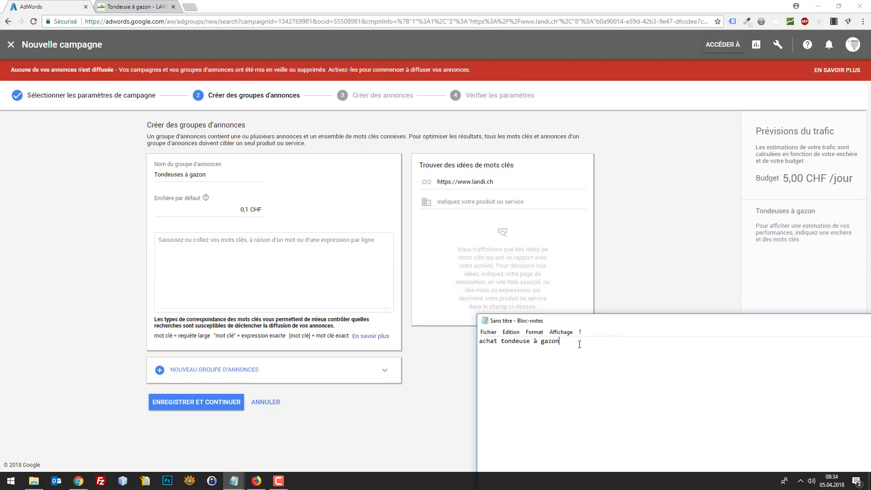
- Enclose the keyword phrase in square brackets to make it an exact-match keyword
{"action": "type", "text": "]"}
{"action": "key", "text": "Home"}
{"action": "type", "text": "["}
- Highlight the phrase between the square brackets to point out the exact-match wording
{"action": "key", "text": "shift+Right"}
{"action": "key", "text": "shift+Right"}
{"action": "key", "text": "shift+Right"}
{"action": "key", "text": "shift+Right"}
{"action": "key", "text": "shift+Right"}
{"action": "key", "text": "shift+Right"}
{"action": "key", "text": "shift+Right"}
{"action": "key", "text": "shift+Right"}
{"action": "key", "text": "shift+Right"}
{"action": "key", "text": "shift+Right"}
{"action": "key", "text": "shift+Right"}
{"action": "key", "text": "shift+Right"}
{"action": "key", "text": "shift+Right"}
{"action": "key", "text": "shift+Right"}
{"action": "key", "text": "shift+Right"}
{"action": "key", "text": "shift+Right"}
{"action": "key", "text": "shift+Right"}
{"action": "key", "text": "shift+Right"}
{"action": "key", "text": "shift+Right"}
{"action": "key", "text": "shift+Right"}
{"action": "key", "text": "shift+Right"}
{"action": "key", "text": "shift+Right"}
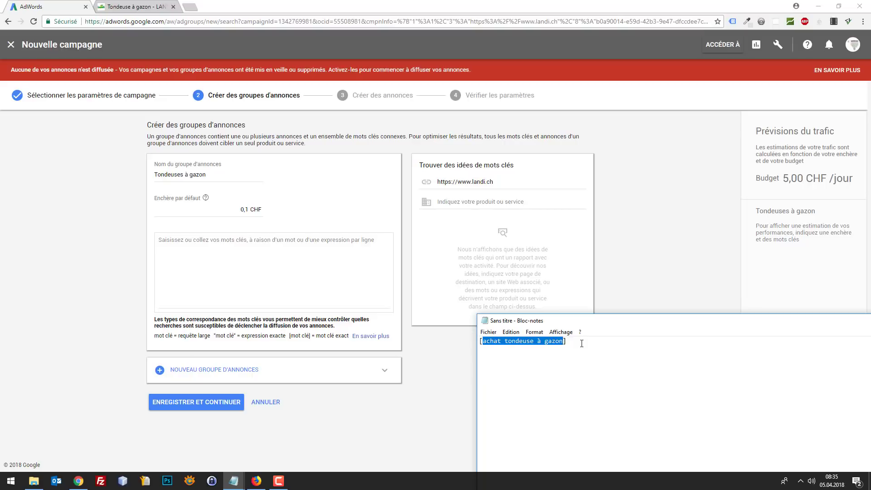
{"action": "key", "text": "End"}
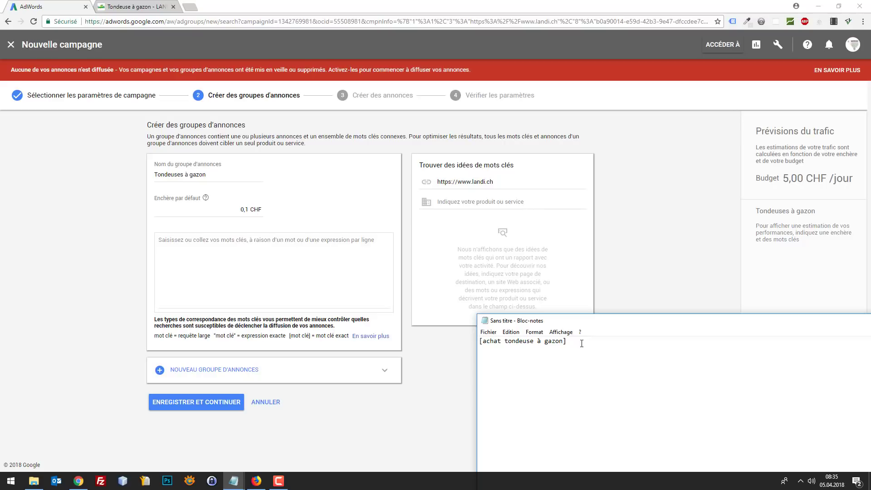
- Duplicate the bracketed keyword on a second line and make it plural as "[achat tondeuses à gazon]"
{"action": "key", "text": "ctrl+shift+Left"}
{"action": "key", "text": "ctrl+shift+Left"}
{"action": "key", "text": "ctrl+shift+Left"}
{"action": "key", "text": "ctrl+shift+Left"}
{"action": "key", "text": "ctrl+shift+Left"}
{"action": "key", "text": "ctrl+c"}
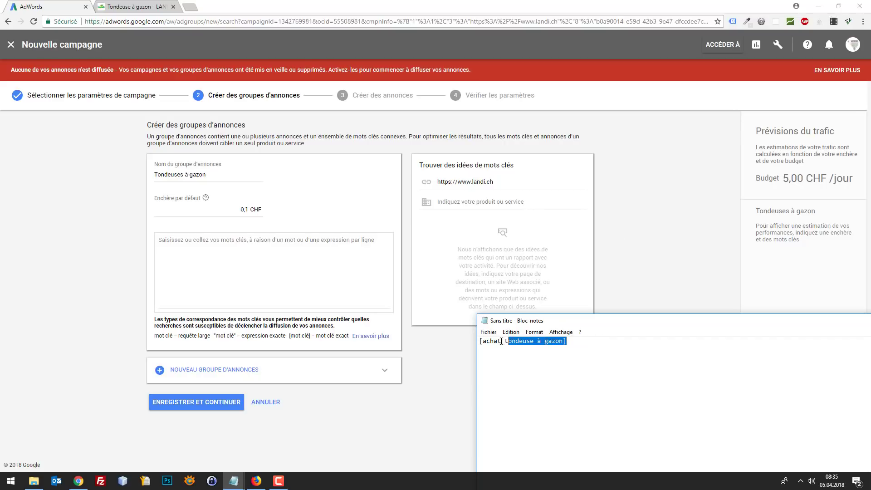
{"action": "left_click", "coordinate": [583, 344]}
{"action": "key", "text": "Return"}
{"action": "key", "text": "ctrl+v"}
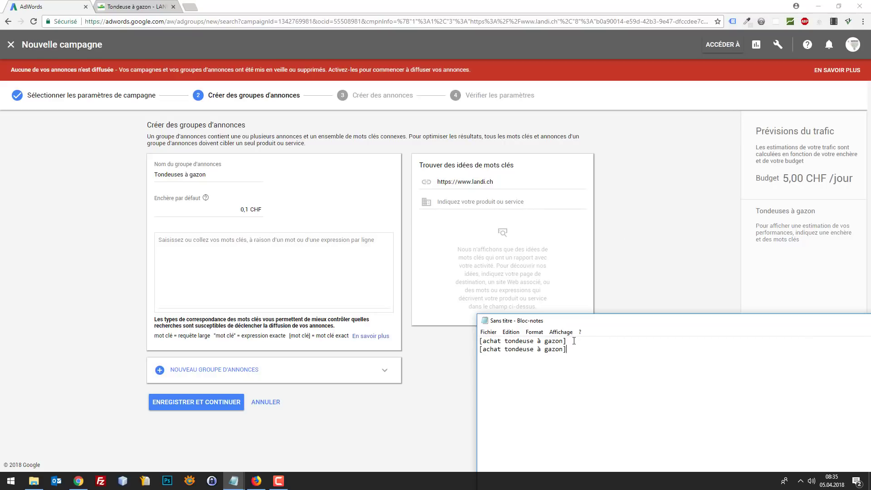
{"action": "left_click", "coordinate": [534, 349]}
{"action": "type", "text": "s"}
- Add a third keyword line, "[achat tondeuse electrique à gazon]", from a copy of the plural keyword
{"action": "left_click_drag", "start_coordinate": [583, 351], "coordinate": [472, 348]}
{"action": "key", "text": "ctrl+c"}
{"action": "left_click", "coordinate": [582, 353]}
{"action": "key", "text": "ctrl+v"}
{"action": "key", "text": "BackSpace"}
{"action": "key", "text": "BackSpace"}
{"action": "key", "text": "BackSpace"}
{"action": "key", "text": "BackSpace"}
{"action": "type", "text": "e electri"}
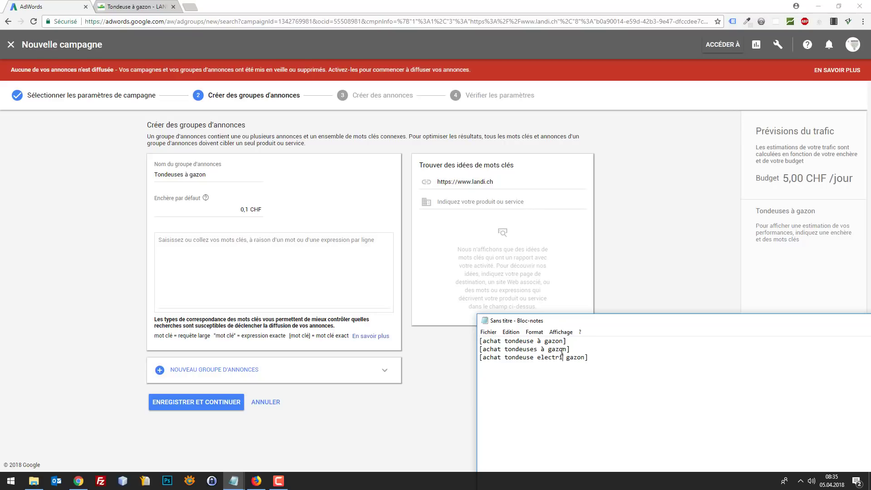
{"action": "type", "text": "que a"}
- Duplicate the electric mower keyword and replace the accented "à" in the copy with an unaccented "a"
{"action": "left_click_drag", "start_coordinate": [630, 359], "coordinate": [476, 359]}
{"action": "key", "text": "ctrl+c"}
{"action": "left_click", "coordinate": [630, 356]}
{"action": "key", "text": "Return"}
{"action": "key", "text": "ctrl+v"}
{"action": "left_click_drag", "start_coordinate": [583, 366], "coordinate": [576, 365]}
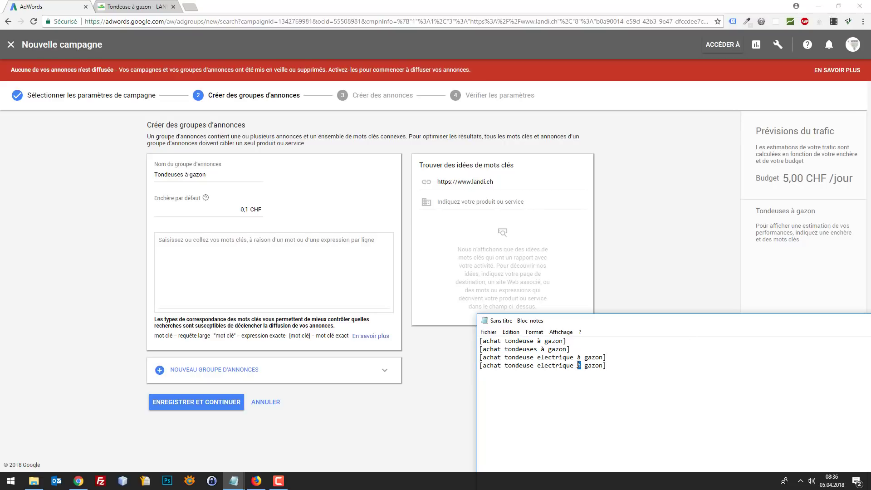
{"action": "type", "text": "a"}
- Consult the mower models on the LANDI page and add the brand keyword "[achat tondeuse okay]" to the Notepad list
{"action": "left_click", "coordinate": [157, 6]}
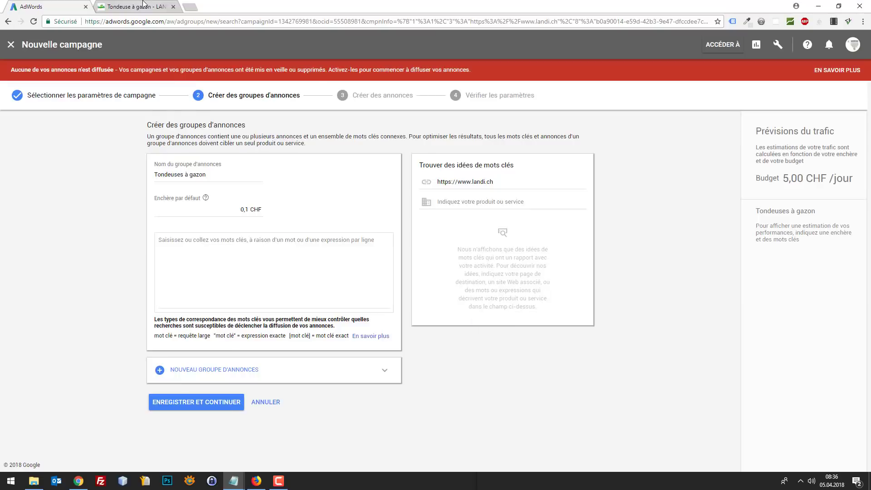
{"action": "scroll", "coordinate": [492, 253], "scroll_direction": "down", "scroll_amount": 2}
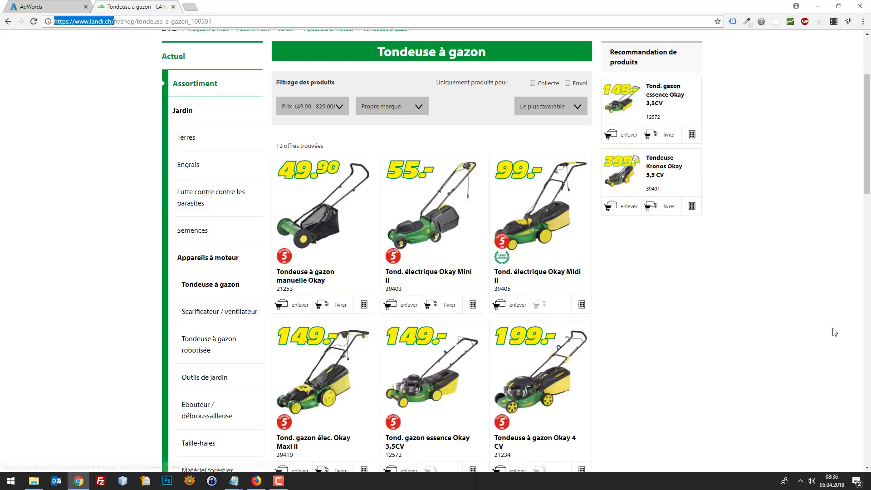
{"action": "key", "text": "alt+Tab"}
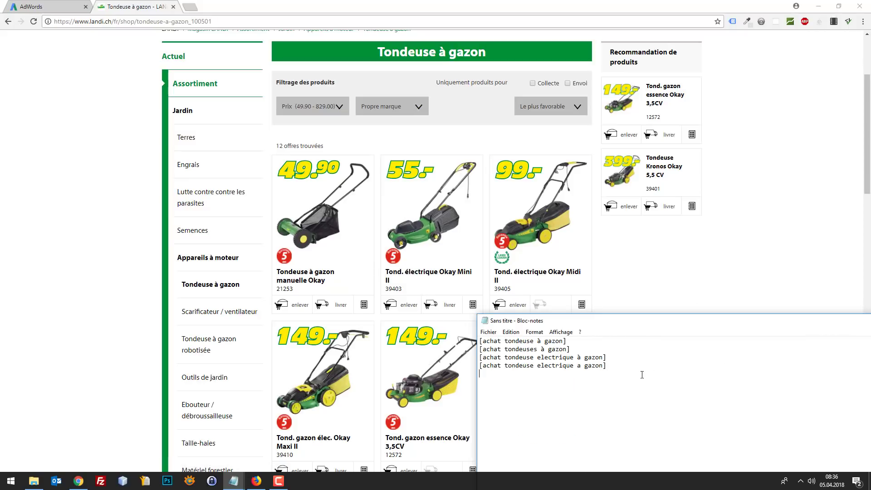
{"action": "key", "text": "Return"}
{"action": "type", "text": "[achat tondeuse okay]"}
- Duplicate the Okay brand keyword and change the copy to "[achat tondeuse essence]"
{"action": "left_click_drag", "start_coordinate": [579, 377], "coordinate": [462, 382]}
{"action": "key", "text": "ctrl+c"}
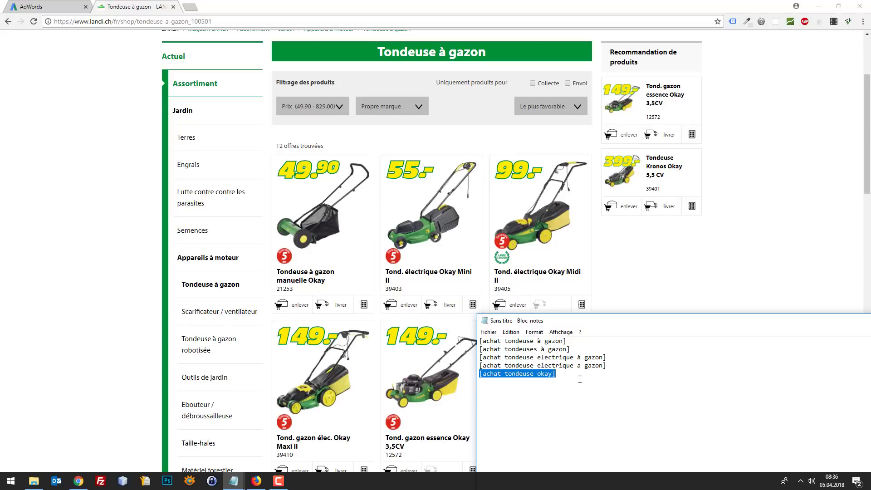
{"action": "left_click", "coordinate": [580, 379]}
{"action": "key", "text": "ctrl+v"}
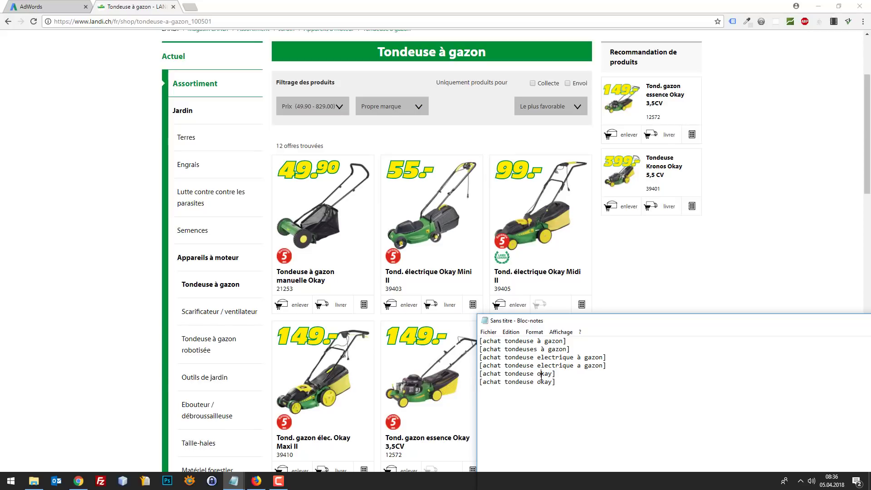
{"action": "left_click_drag", "start_coordinate": [537, 382], "coordinate": [556, 381]}
{"action": "type", "text": "essence]"}
- Add the keyword "[achat tondeuse essence okay]" from a copy of the petrol mower keyword, and move the note clear of the products
{"action": "left_click_drag", "start_coordinate": [569, 380], "coordinate": [472, 383]}
{"action": "key", "text": "ctrl+c"}
{"action": "left_click", "coordinate": [578, 386]}
{"action": "key", "text": "Return"}
{"action": "key", "text": "Return"}
{"action": "key", "text": "ctrl+v"}
{"action": "left_click", "coordinate": [568, 385]}
{"action": "key", "text": "Delete"}
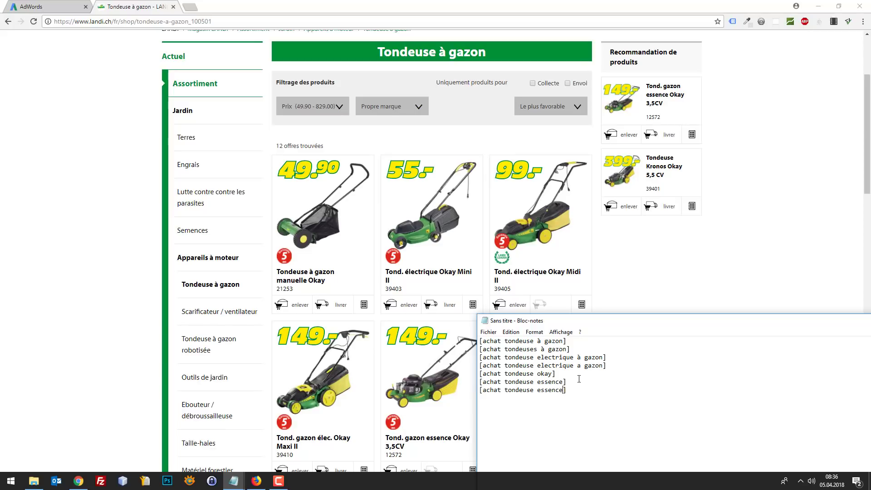
{"action": "type", "text": "okay"}
{"action": "left_click_drag", "start_coordinate": [656, 320], "coordinate": [822, 291]}
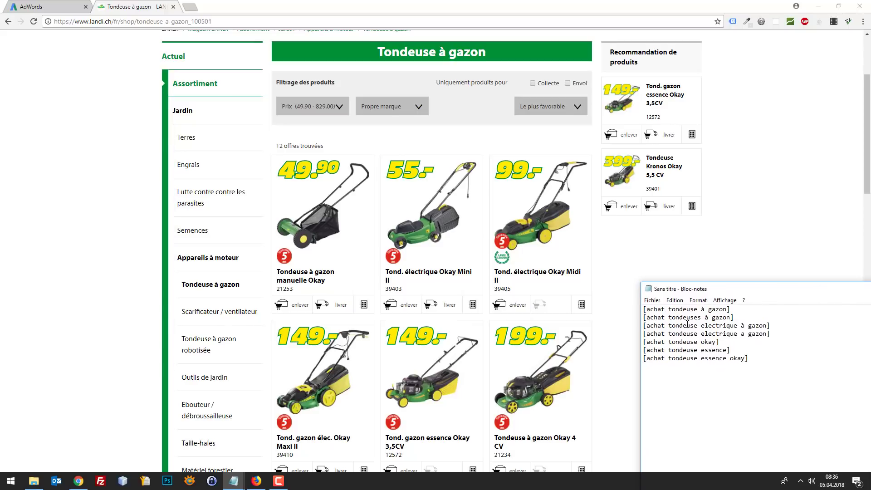
{"action": "key", "text": "ctrl+a"}
{"action": "key", "text": "ctrl+c"}
{"action": "left_click", "coordinate": [769, 359]}
{"action": "left_click_drag", "start_coordinate": [732, 291], "coordinate": [636, 249]}
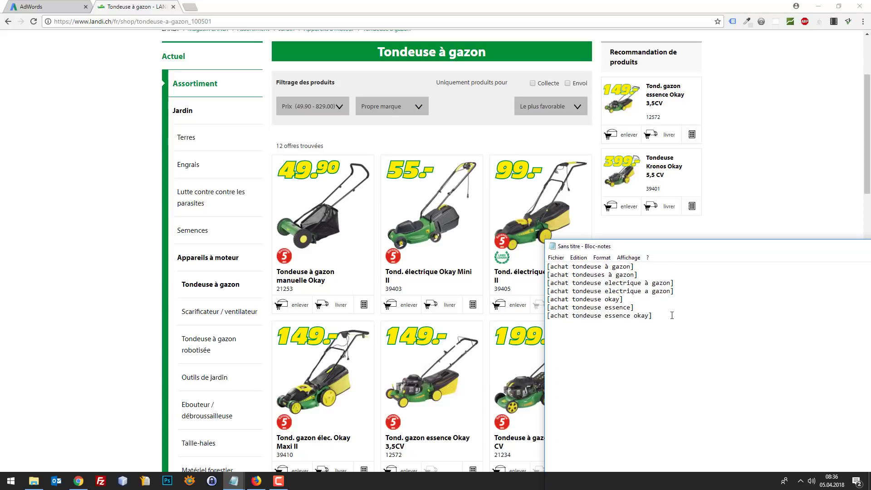
{"action": "key", "text": "Return"}
{"action": "key", "text": "ctrl+v"}
{"action": "left_click_drag", "start_coordinate": [653, 381], "coordinate": [532, 330]}
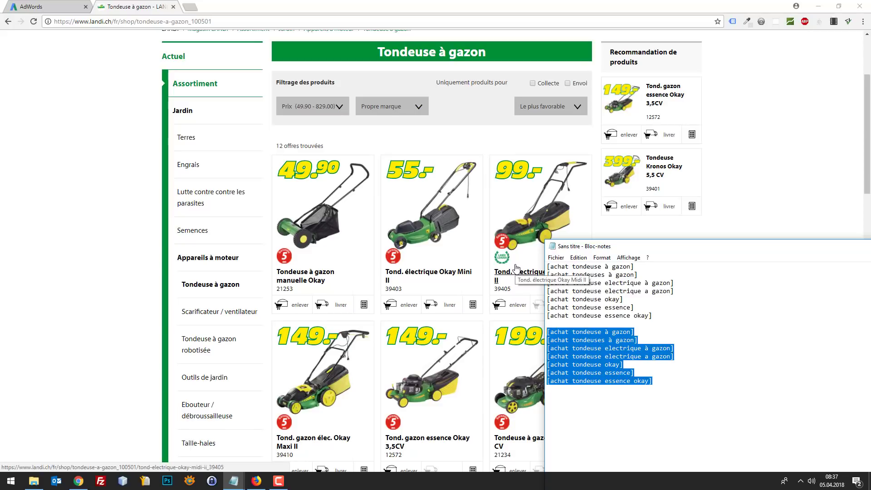
{"action": "left_click", "coordinate": [663, 283]}
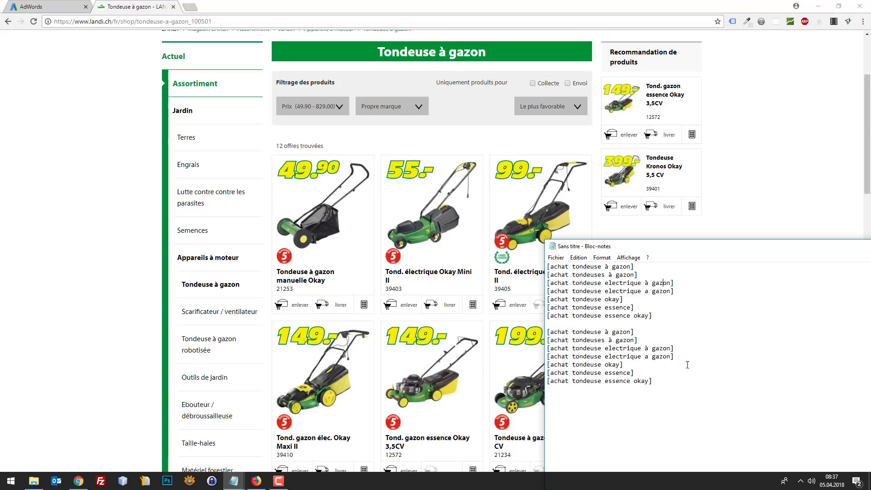
{"action": "left_click_drag", "start_coordinate": [653, 381], "coordinate": [532, 327]}
{"action": "key", "text": "BackSpace"}
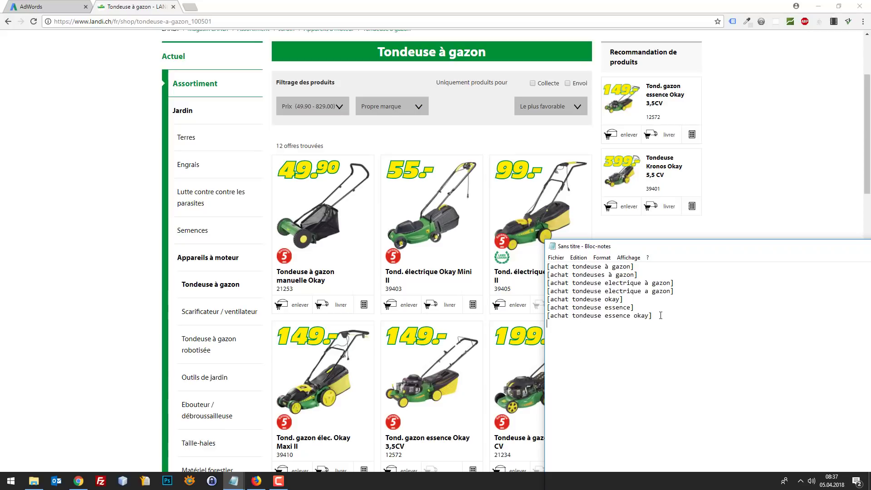
- Write the remark "// 2 personnes dans le mois" after "[achat tondeuse essence okay]" and remove it again
{"action": "type", "text": "// 2 personnes dans le mois"}
{"action": "key", "text": "shift+Left"}
{"action": "key", "text": "shift+Left"}
{"action": "key", "text": "shift+Left"}
{"action": "key", "text": "shift+Left"}
{"action": "key", "text": "shift+Left"}
{"action": "key", "text": "shift+Left"}
{"action": "key", "text": "shift+Left"}
{"action": "key", "text": "shift+Left"}
{"action": "key", "text": "shift+Left"}
{"action": "key", "text": "shift+Left"}
{"action": "key", "text": "shift+Left"}
{"action": "key", "text": "shift+Left"}
{"action": "key", "text": "shift+Left"}
{"action": "key", "text": "shift+Left"}
{"action": "key", "text": "shift+Left"}
{"action": "key", "text": "shift+Left"}
{"action": "key", "text": "shift+Left"}
{"action": "key", "text": "shift+Left"}
{"action": "key", "text": "shift+Left"}
{"action": "key", "text": "shift+Left"}
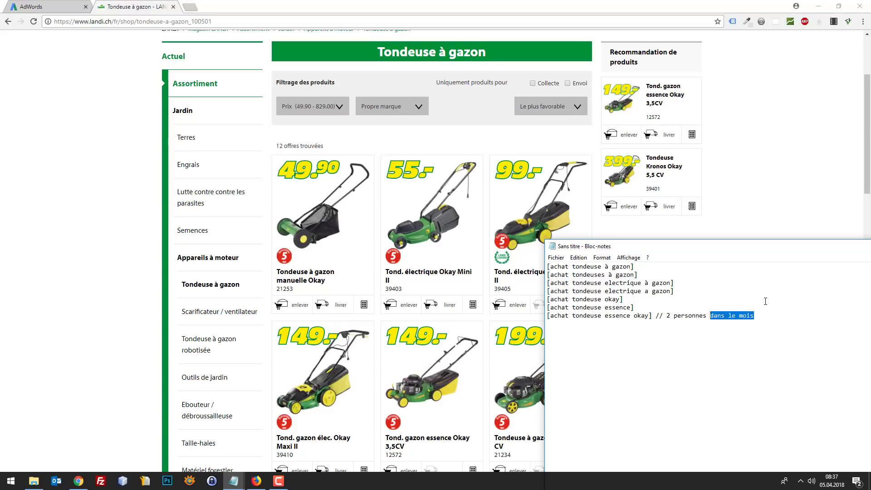
{"action": "key", "text": "shift+Left"}
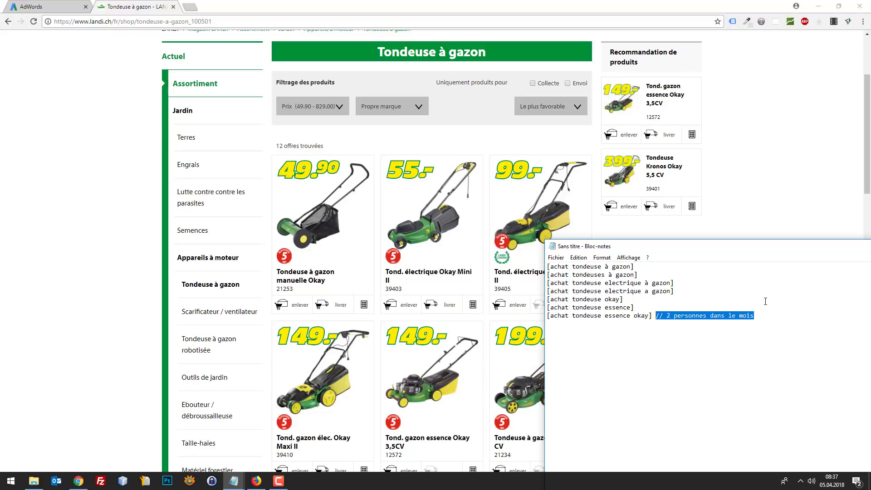
{"action": "key", "text": "BackSpace"}
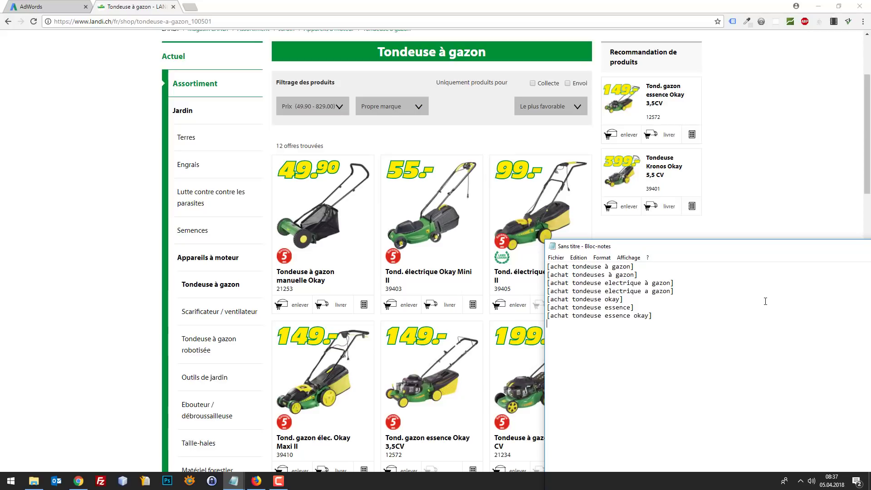
- Consult the remaining mower models on the LANDI page and add the keyword "[achat tondeuse 4cv]" at the end of the Notepad list
{"action": "left_click_drag", "start_coordinate": [579, 242], "coordinate": [703, 243]}
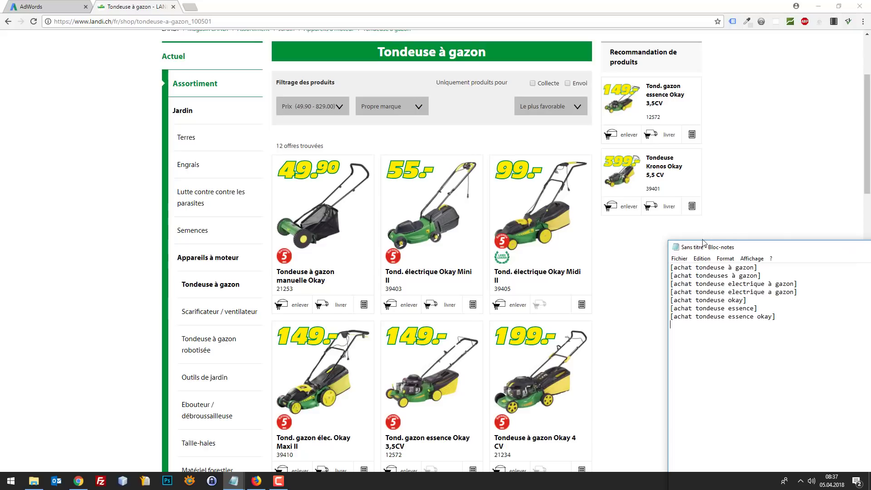
{"action": "scroll", "coordinate": [448, 275], "scroll_direction": "down", "scroll_amount": 8}
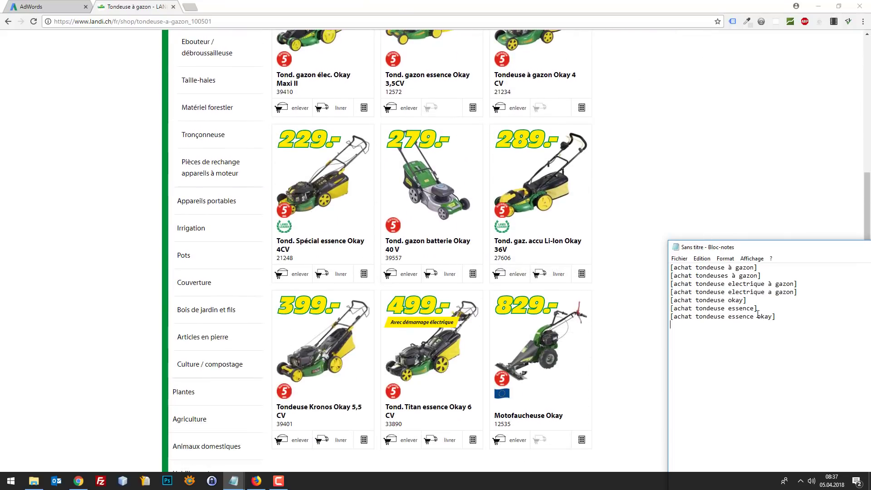
{"action": "left_click_drag", "start_coordinate": [728, 316], "coordinate": [717, 316]}
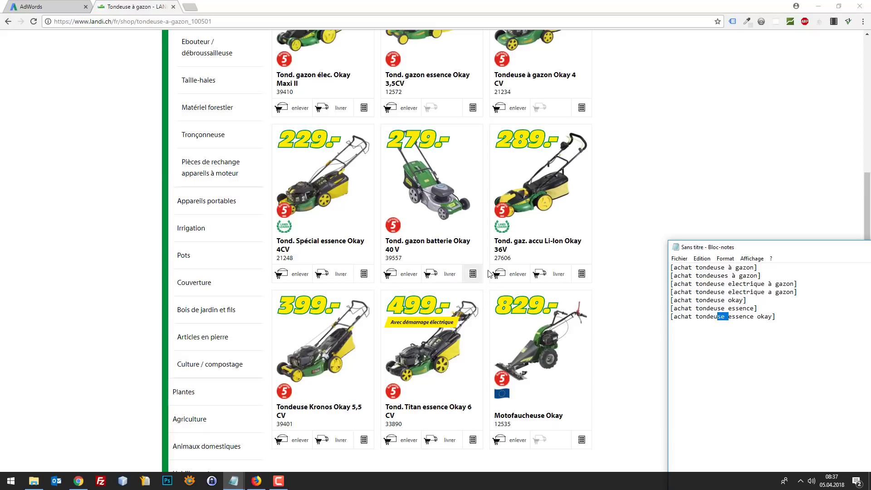
{"action": "left_click", "coordinate": [768, 308]}
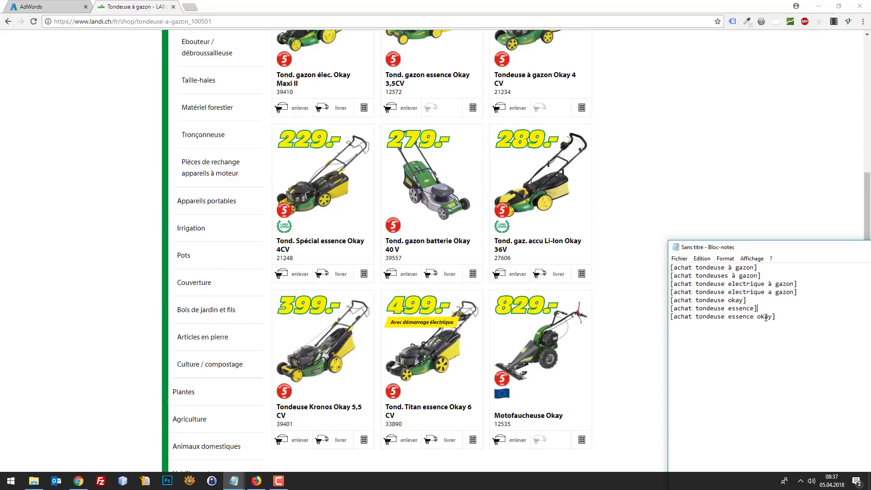
{"action": "left_click_drag", "start_coordinate": [729, 319], "coordinate": [670, 319]}
{"action": "key", "text": "ctrl+c"}
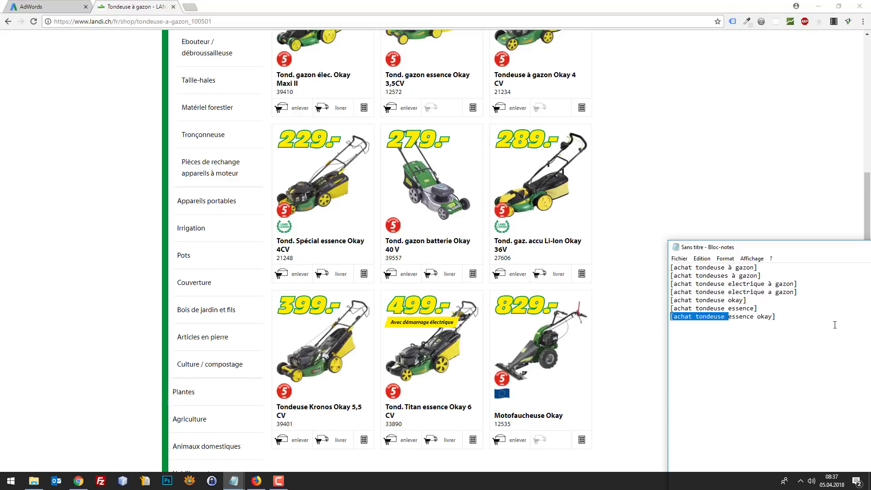
{"action": "key", "text": "End"}
{"action": "key", "text": "Return"}
{"action": "key", "text": "ctrl+v"}
{"action": "type", "text": "4"}
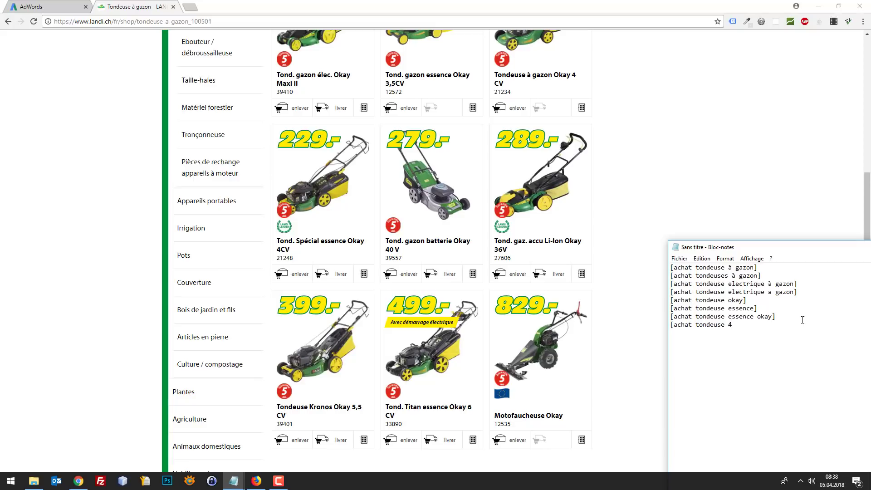
{"action": "type", "text": "cv]"}
- Insert the word "essence", copied from the Okay petrol keyword, before "4cv" in the last keyword
{"action": "double_click", "coordinate": [737, 316]}
{"action": "key", "text": "ctrl+c"}
{"action": "left_click", "coordinate": [728, 324]}
{"action": "key", "text": "ctrl+v"}
{"action": "left_click_drag", "start_coordinate": [777, 327], "coordinate": [661, 325]}
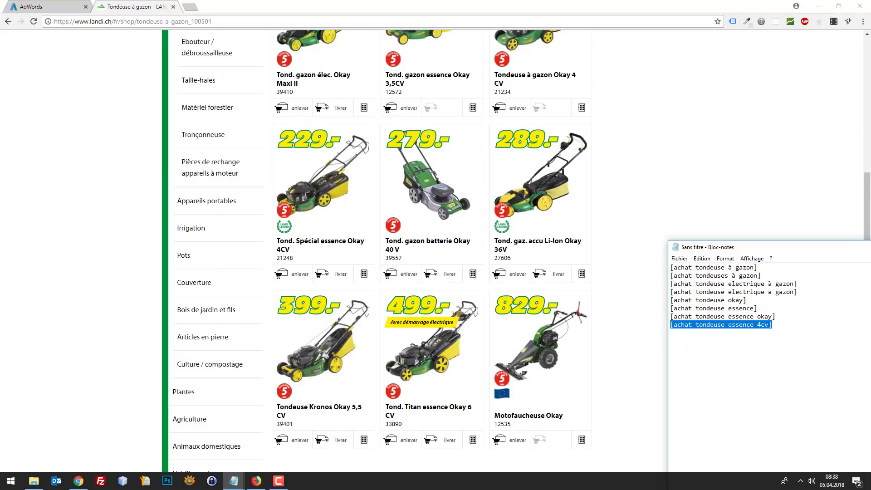
{"action": "left_click", "coordinate": [747, 300]}
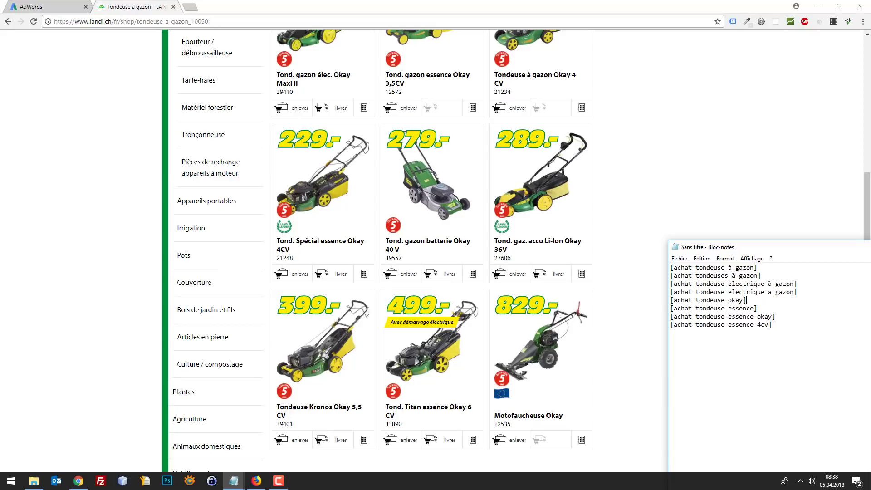
- Duplicate the whole keyword list below the original, separated by a blank line
{"action": "left_click_drag", "start_coordinate": [777, 326], "coordinate": [626, 238]}
{"action": "left_click", "coordinate": [770, 330]}
{"action": "key", "text": "Return"}
{"action": "key", "text": "Return"}
{"action": "key", "text": "ctrl+v"}
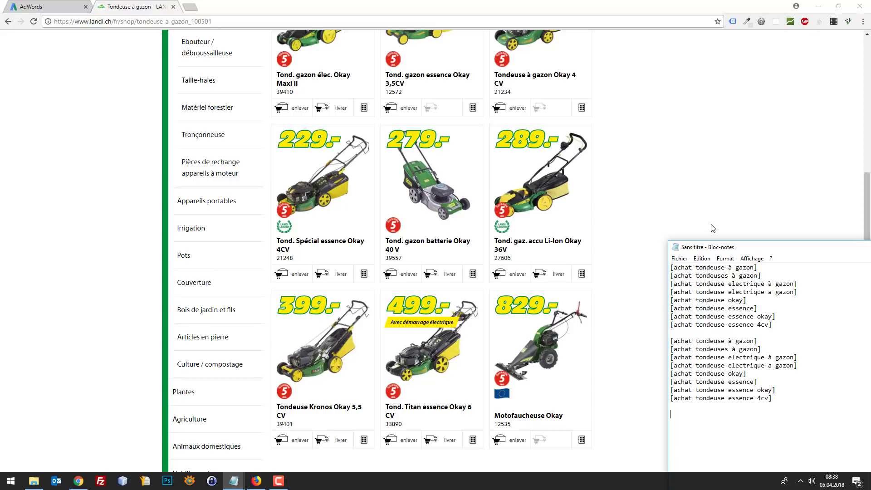
- Replace every "achat" with "acheter" throughout the note
{"action": "left_click_drag", "start_coordinate": [703, 247], "coordinate": [670, 241]}
{"action": "double_click", "coordinate": [647, 335]}
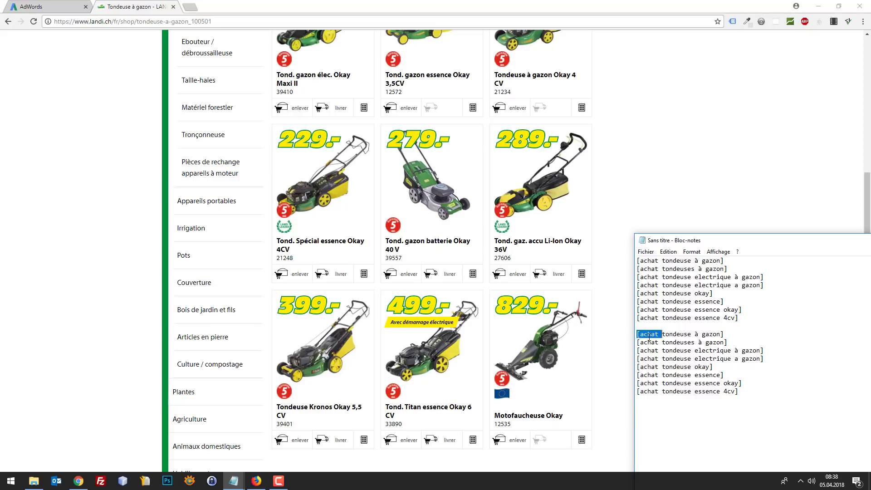
{"action": "left_click_drag", "start_coordinate": [737, 391], "coordinate": [628, 331]}
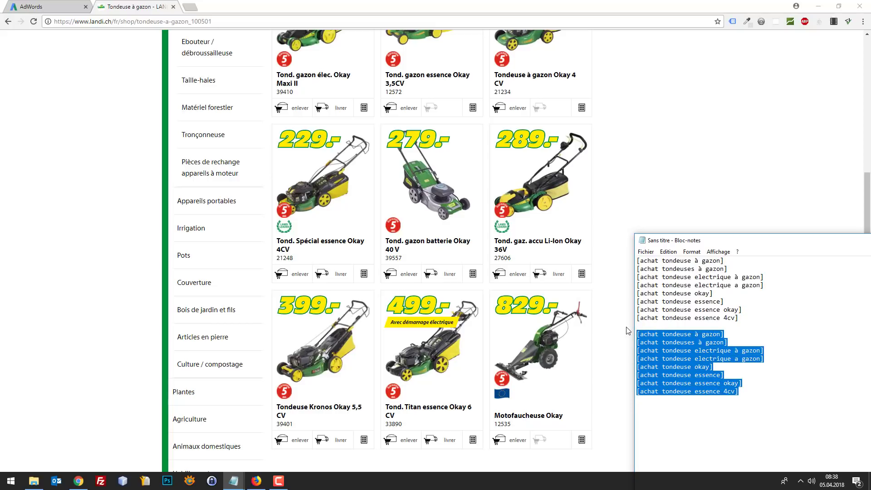
{"action": "left_click", "coordinate": [668, 251]}
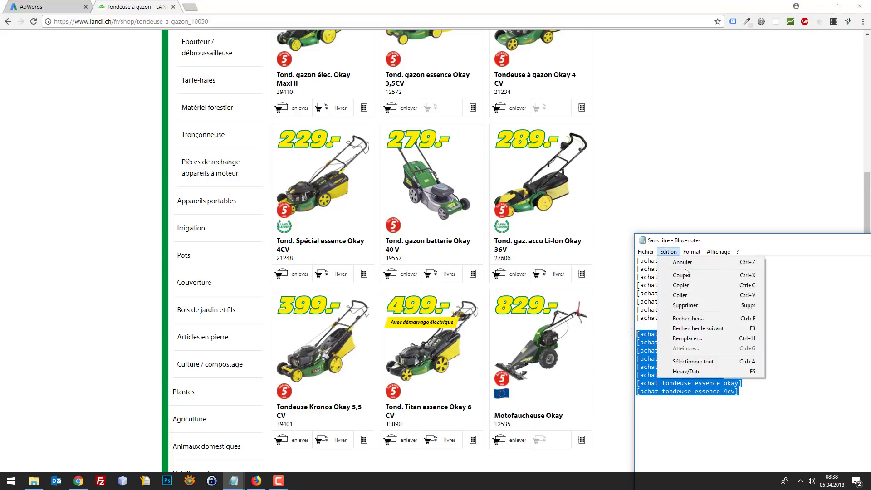
{"action": "left_click", "coordinate": [701, 338]}
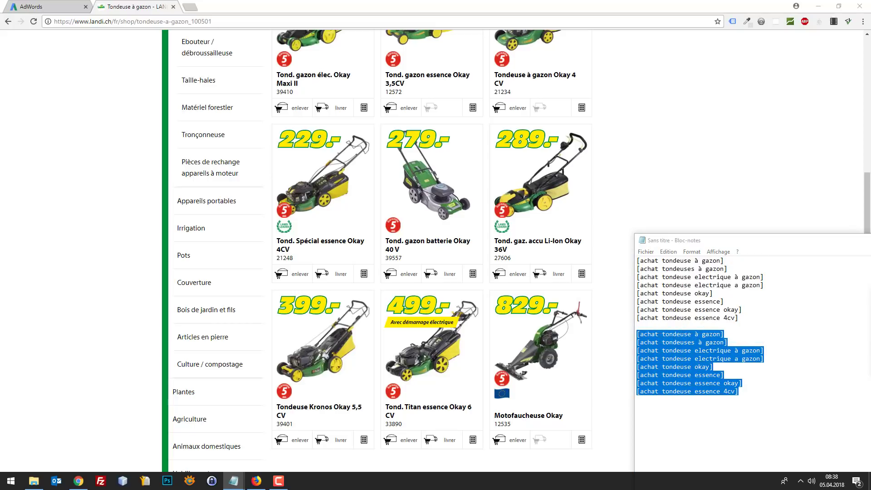
{"action": "left_click_drag", "start_coordinate": [870, 297], "coordinate": [680, 182]}
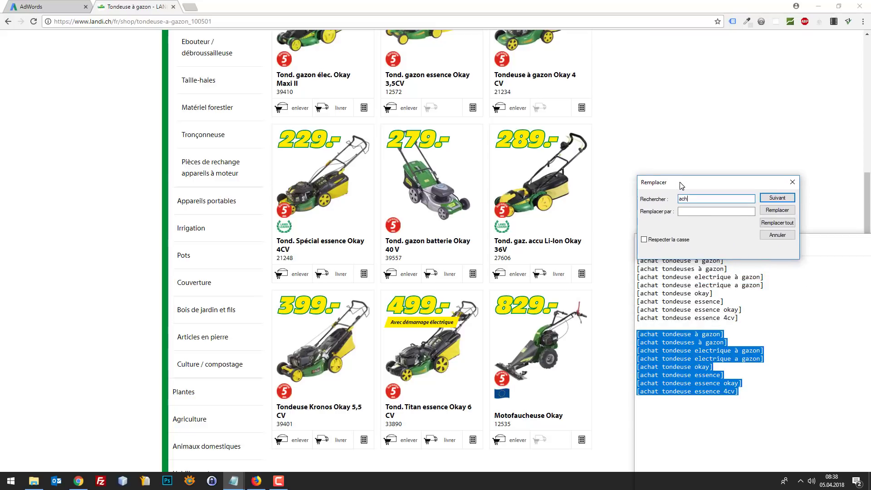
{"action": "left_click", "coordinate": [712, 210]}
{"action": "type", "text": "acheter"}
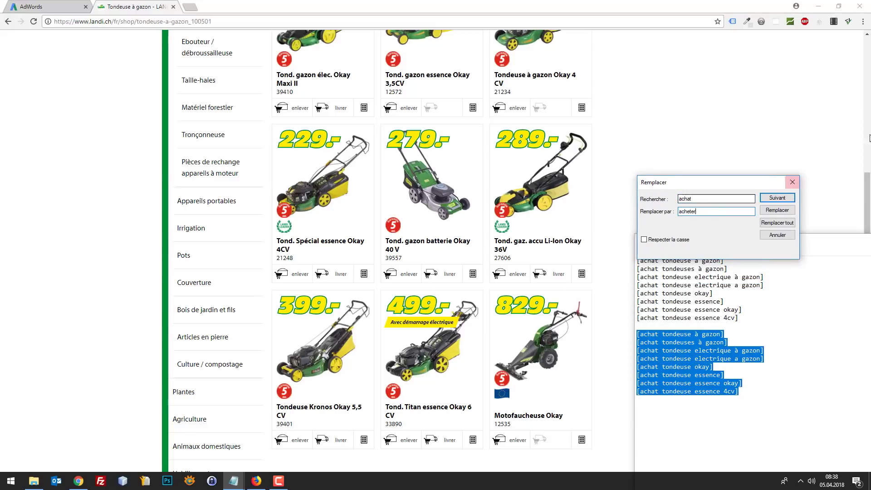
{"action": "left_click", "coordinate": [787, 224]}
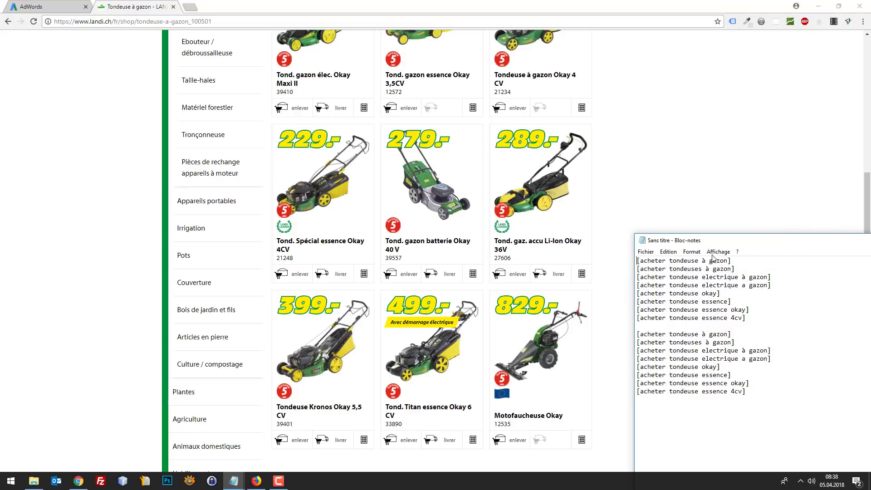
{"action": "left_click", "coordinate": [777, 235]}
- Change "acheter" back to "achat" in the first keyword of the upper list
{"action": "double_click", "coordinate": [664, 260]}
{"action": "key", "text": "Delete"}
{"action": "key", "text": "ctrl+z"}
{"action": "left_click_drag", "start_coordinate": [665, 260], "coordinate": [641, 260]}
{"action": "type", "text": "achat"}
- Put "achat" in place of "acheter" in the other seven keywords of the upper list
{"action": "double_click", "coordinate": [653, 271]}
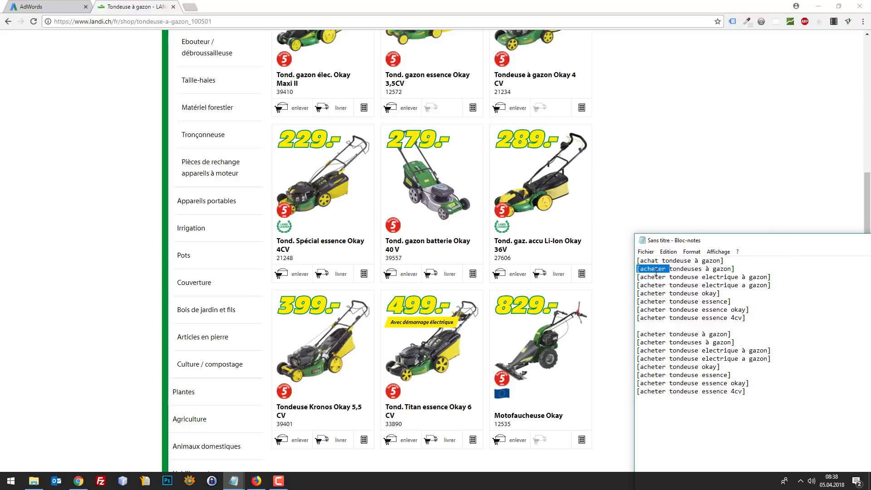
{"action": "left_click", "coordinate": [657, 271]}
{"action": "left_click", "coordinate": [658, 260]}
{"action": "left_click_drag", "start_coordinate": [658, 261], "coordinate": [639, 317]}
{"action": "key", "text": "ctrl+v"}
{"action": "key", "text": "ctrl+v"}
{"action": "key", "text": "ctrl+v"}
{"action": "key", "text": "ctrl+v"}
{"action": "key", "text": "ctrl+v"}
{"action": "key", "text": "ctrl+v"}
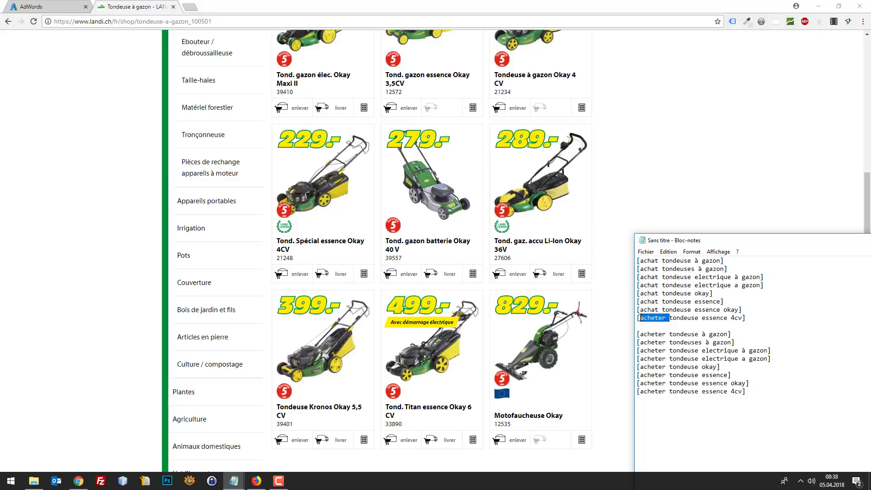
{"action": "key", "text": "ctrl+v"}
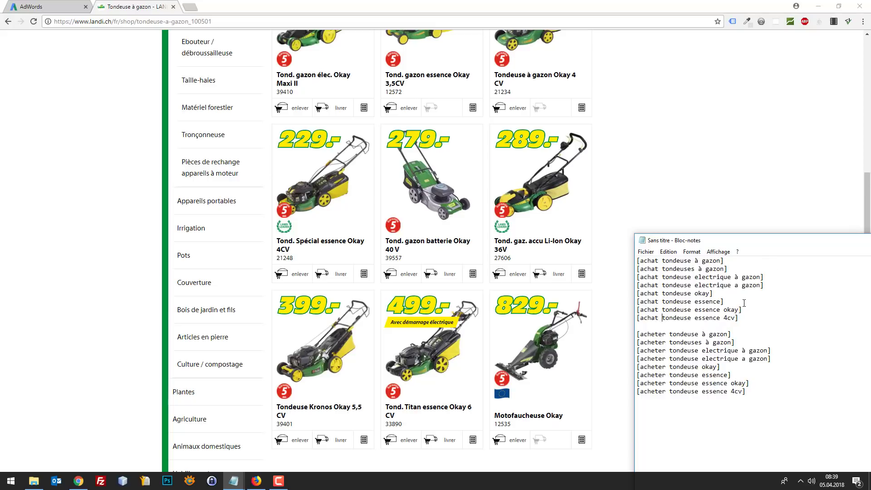
- Remove the blank line between the "achat" and "acheter" keyword lists to form one continuous list
{"action": "key", "text": "Delete"}
{"action": "left_click_drag", "start_coordinate": [732, 326], "coordinate": [620, 327]}
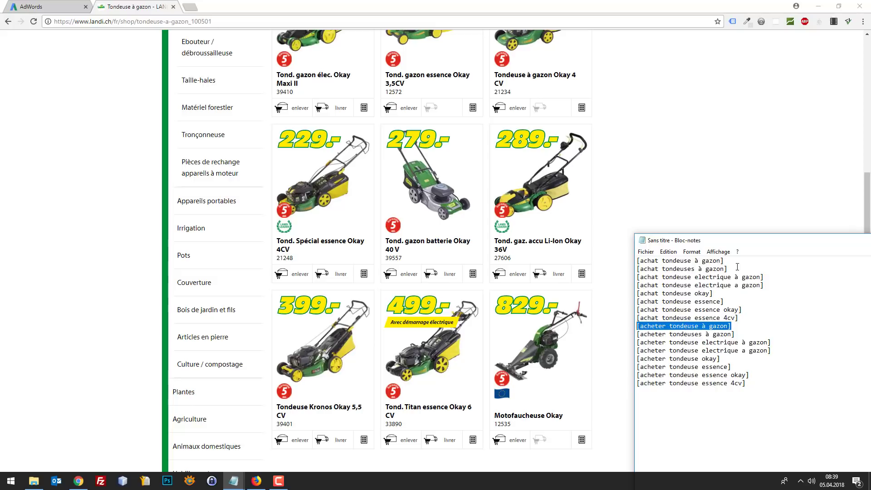
{"action": "left_click_drag", "start_coordinate": [737, 267], "coordinate": [688, 261]}
{"action": "left_click", "coordinate": [735, 333]}
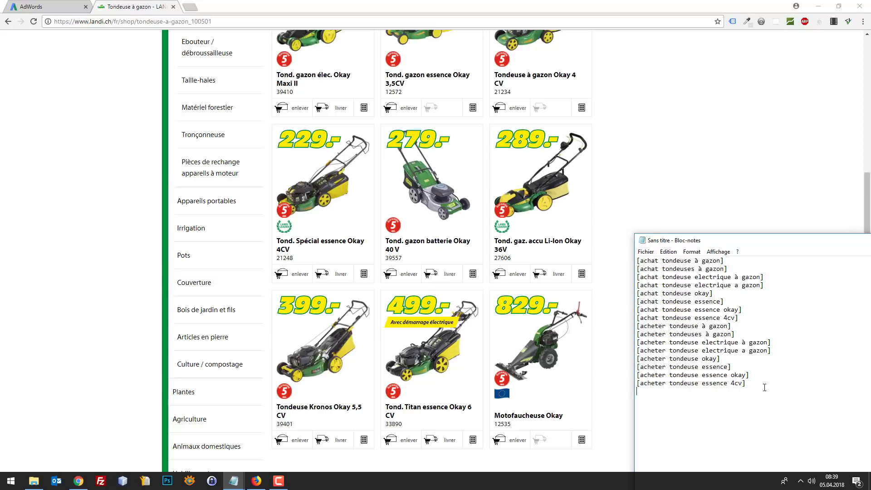
- Copy the complete keyword list into the keywords of the "Tondeuses à gazon" ad group in AdWords and save the ad group
{"action": "left_click_drag", "start_coordinate": [764, 386], "coordinate": [674, 256]}
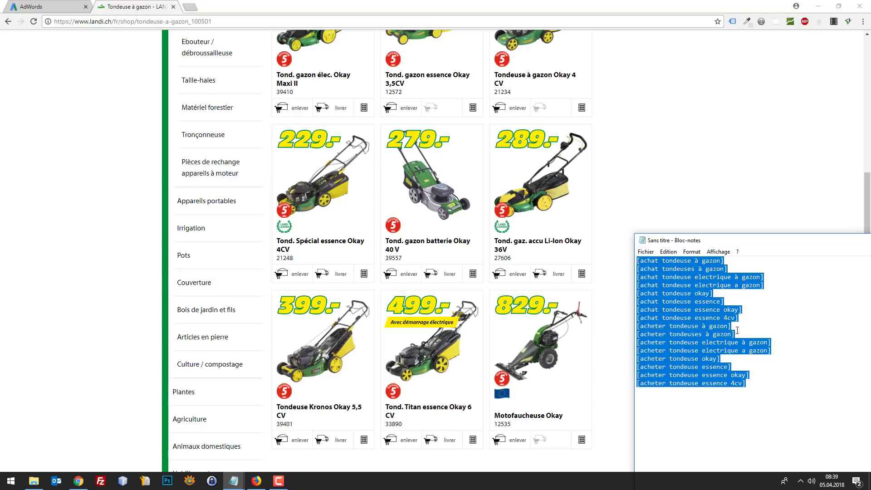
{"action": "left_click", "coordinate": [748, 344]}
{"action": "key", "text": "ctrl+a"}
{"action": "left_click", "coordinate": [71, 6]}
{"action": "key", "text": "ctrl+v"}
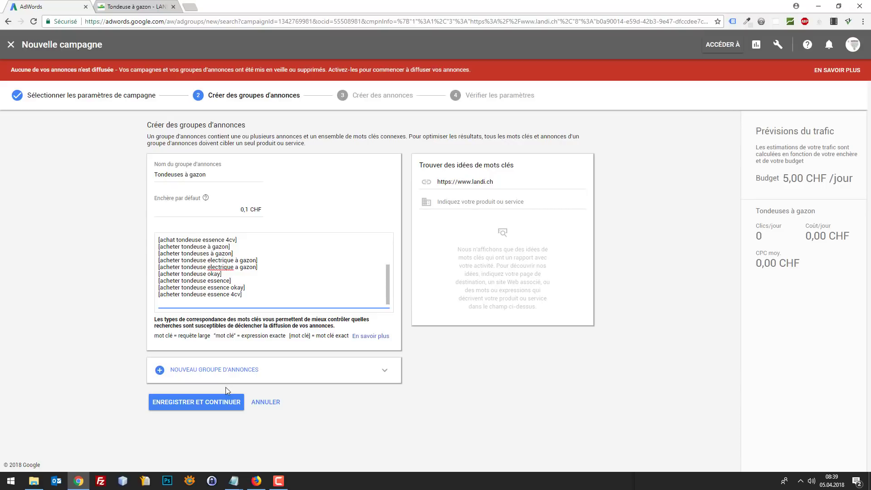
{"action": "left_click", "coordinate": [207, 403]}
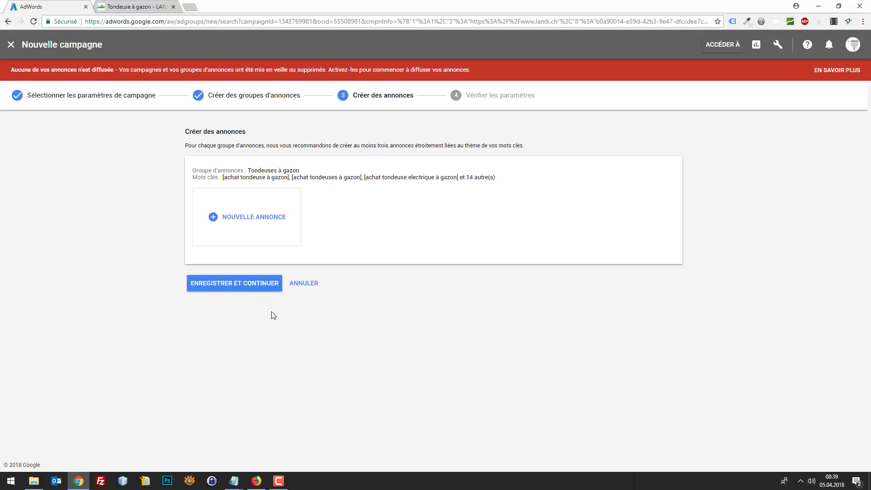
- Start a new text ad for the "Tondeuses à gazon" ad group
{"action": "left_click", "coordinate": [240, 218]}
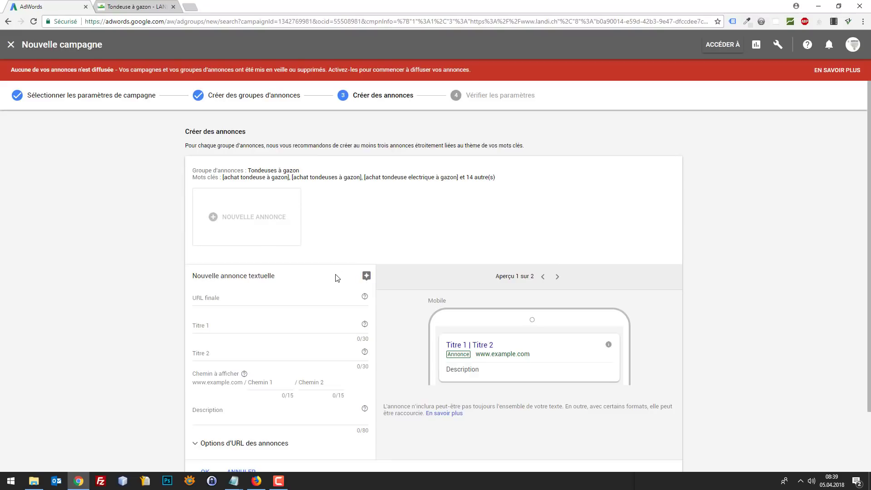
- Examine the lawnmower models and prices on LANDI's "Tondeuse à gazon" page and return to the new ad in AdWords
{"action": "left_click", "coordinate": [141, 6]}
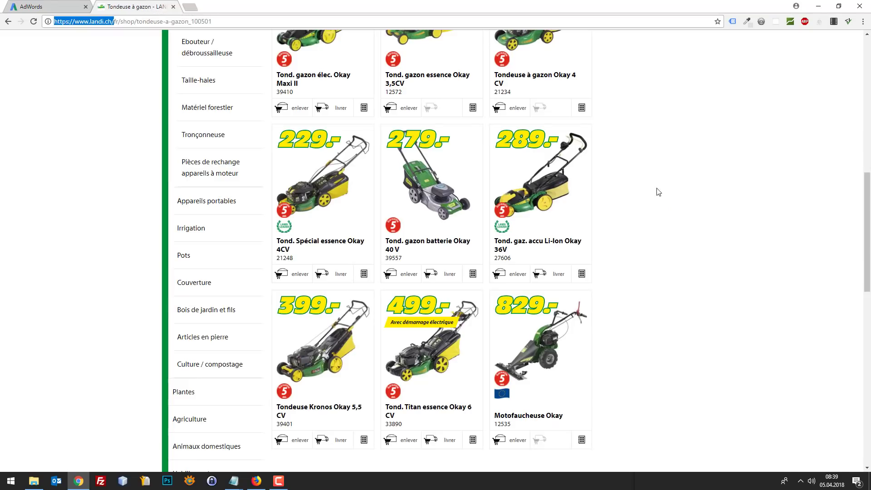
{"action": "scroll", "coordinate": [790, 296], "scroll_direction": "up", "scroll_amount": 6}
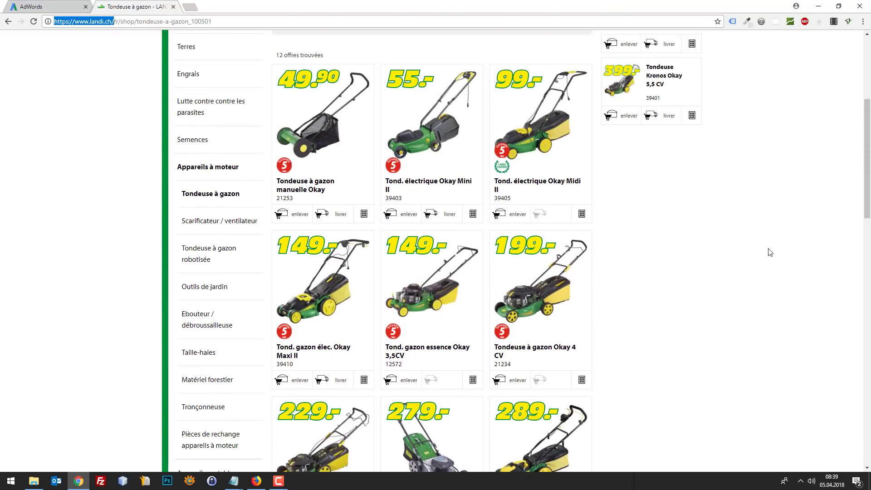
{"action": "scroll", "coordinate": [763, 253], "scroll_direction": "up", "scroll_amount": 4}
{"action": "scroll", "coordinate": [767, 258], "scroll_direction": "down", "scroll_amount": 7}
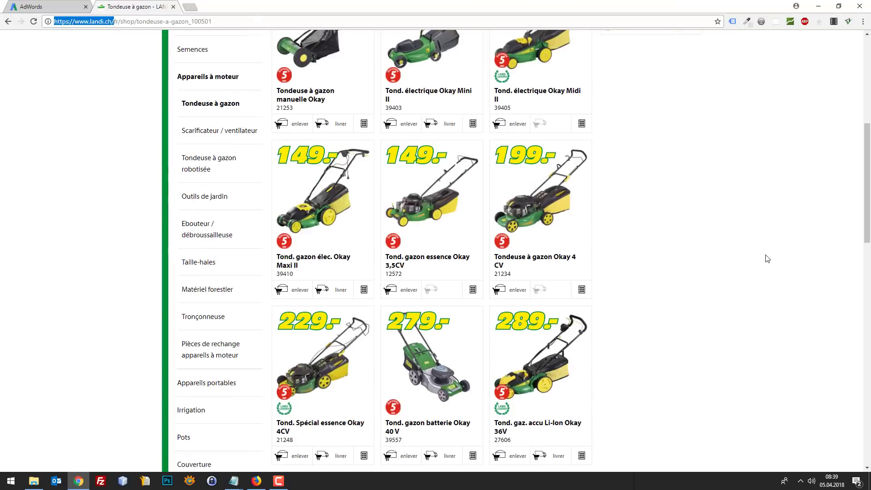
{"action": "scroll", "coordinate": [767, 259], "scroll_direction": "down", "scroll_amount": 8}
{"action": "scroll", "coordinate": [768, 268], "scroll_direction": "up", "scroll_amount": 1}
{"action": "scroll", "coordinate": [767, 268], "scroll_direction": "up", "scroll_amount": 7}
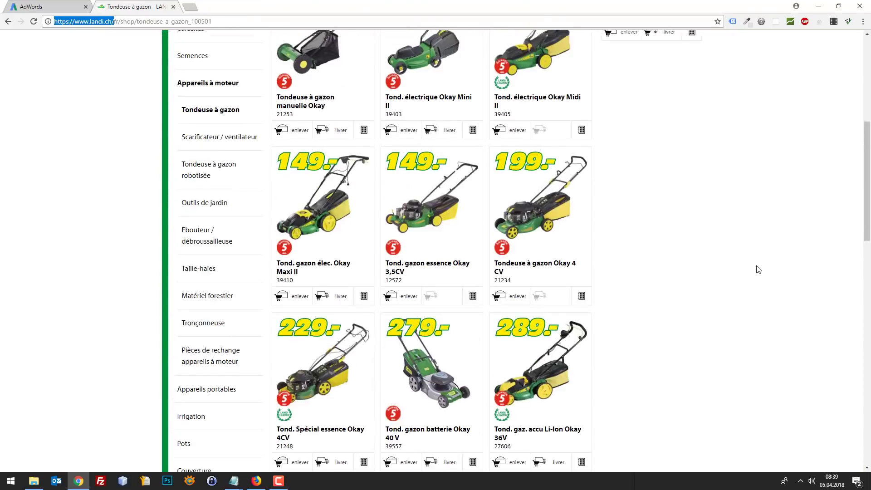
{"action": "scroll", "coordinate": [759, 269], "scroll_direction": "up", "scroll_amount": 7}
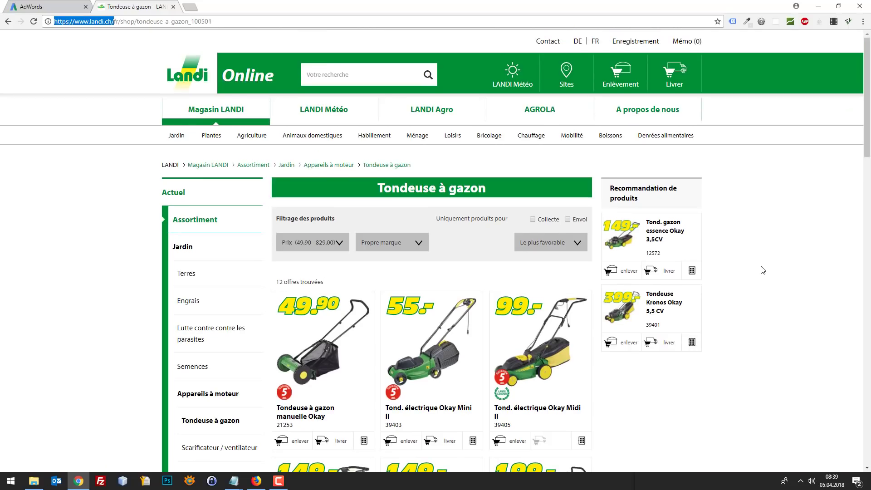
{"action": "scroll", "coordinate": [763, 270], "scroll_direction": "down", "scroll_amount": 9}
{"action": "left_click", "coordinate": [68, 81]}
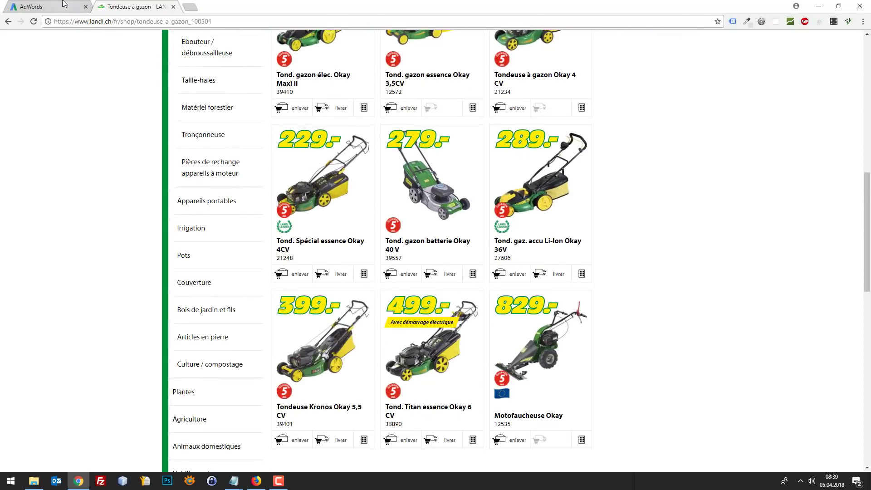
{"action": "left_click", "coordinate": [64, 4]}
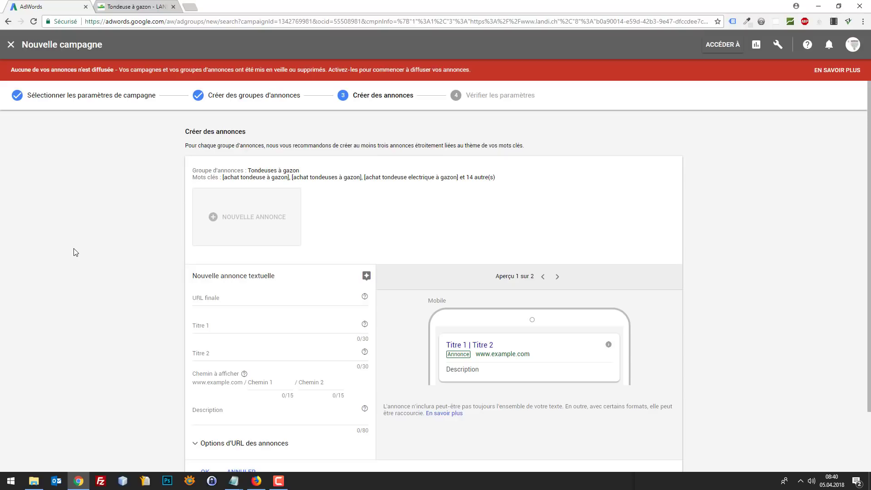
- Compare the lawnmowers on the LANDI page, view the Tondeuse à gazon Okay 4 CV product page, and return to the category list
{"action": "left_click", "coordinate": [133, 7]}
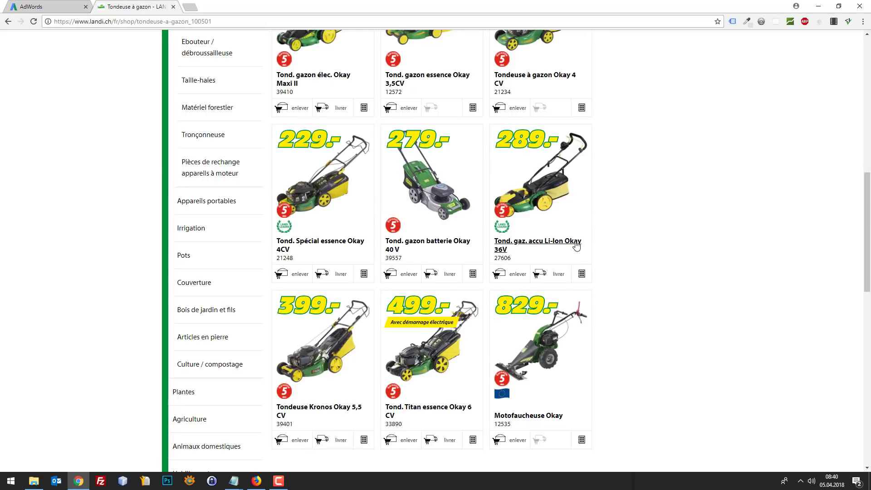
{"action": "scroll", "coordinate": [594, 220], "scroll_direction": "up", "scroll_amount": 4}
{"action": "scroll", "coordinate": [638, 225], "scroll_direction": "up", "scroll_amount": 2}
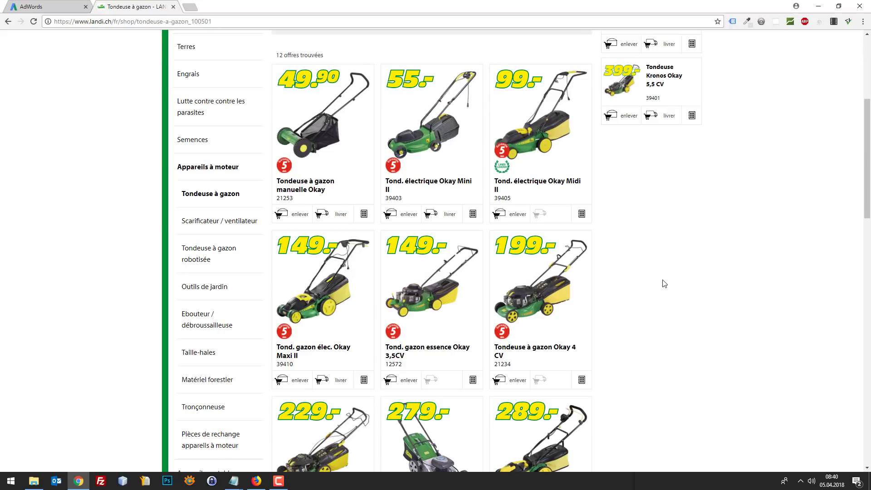
{"action": "scroll", "coordinate": [646, 375], "scroll_direction": "down", "scroll_amount": 1}
{"action": "scroll", "coordinate": [646, 375], "scroll_direction": "down", "scroll_amount": 4}
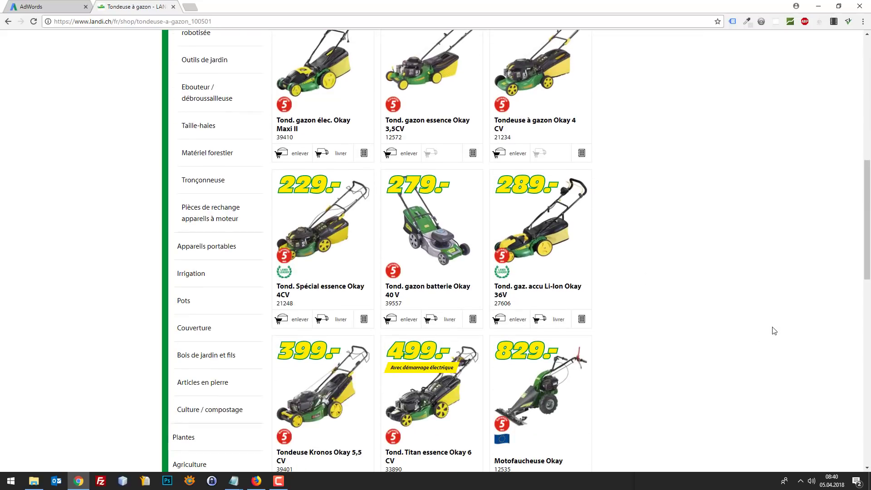
{"action": "scroll", "coordinate": [719, 330], "scroll_direction": "up", "scroll_amount": 6}
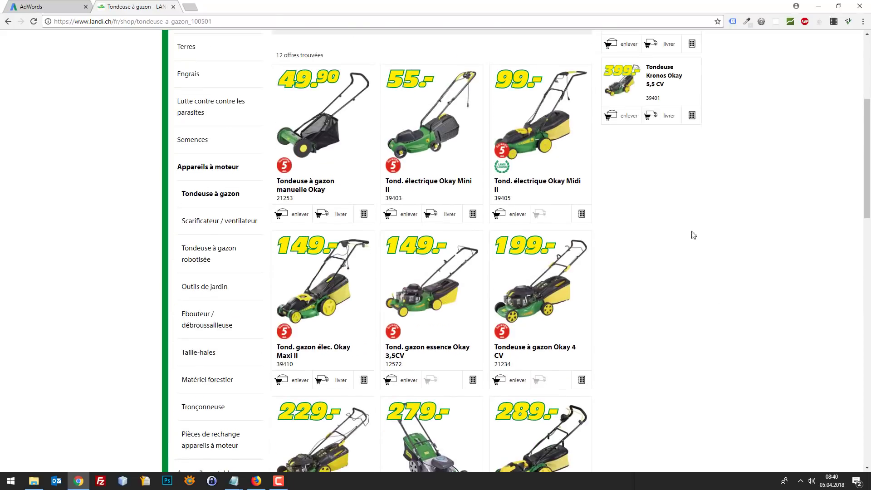
{"action": "scroll", "coordinate": [757, 204], "scroll_direction": "up", "scroll_amount": 1}
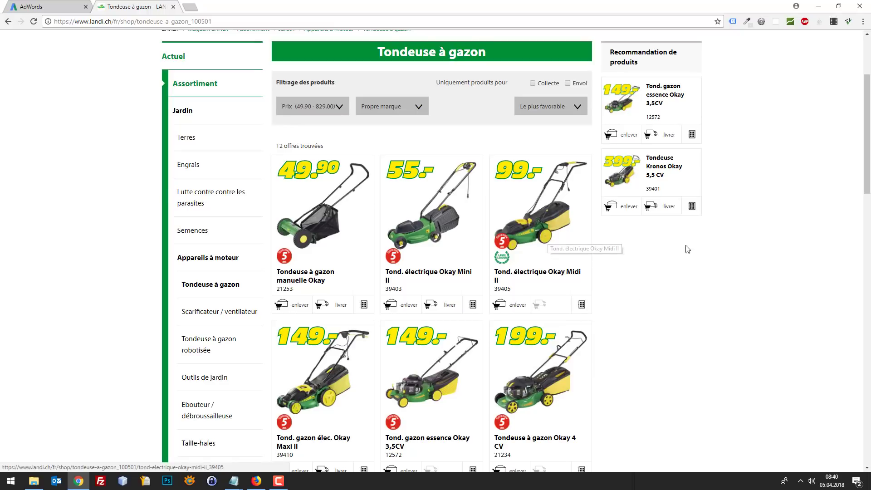
{"action": "scroll", "coordinate": [621, 272], "scroll_direction": "down", "scroll_amount": 4}
{"action": "left_click", "coordinate": [551, 184]}
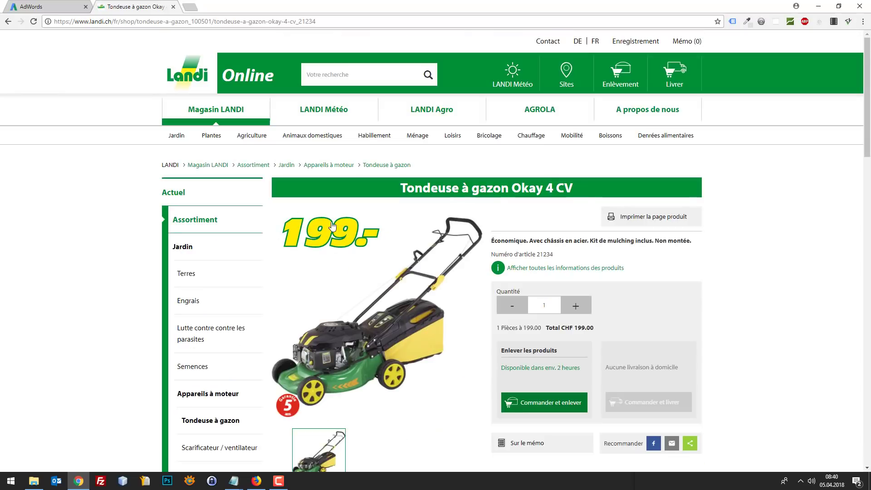
{"action": "left_click", "coordinate": [8, 21]}
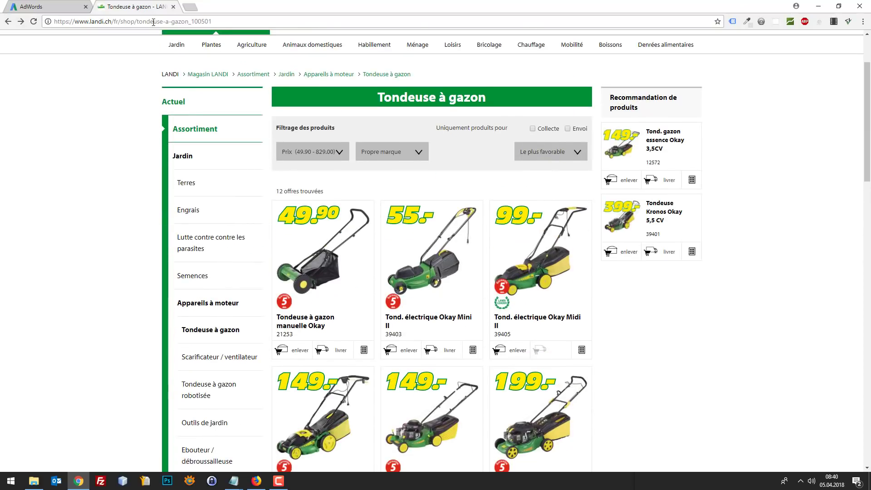
- Copy the LANDI "Tondeuse à gazon" category page's address into the new AdWords ad as its final URL
{"action": "left_click", "coordinate": [136, 22]}
{"action": "key", "text": "ctrl+c"}
{"action": "left_click", "coordinate": [76, 6]}
{"action": "scroll", "coordinate": [299, 271], "scroll_direction": "down", "scroll_amount": 2}
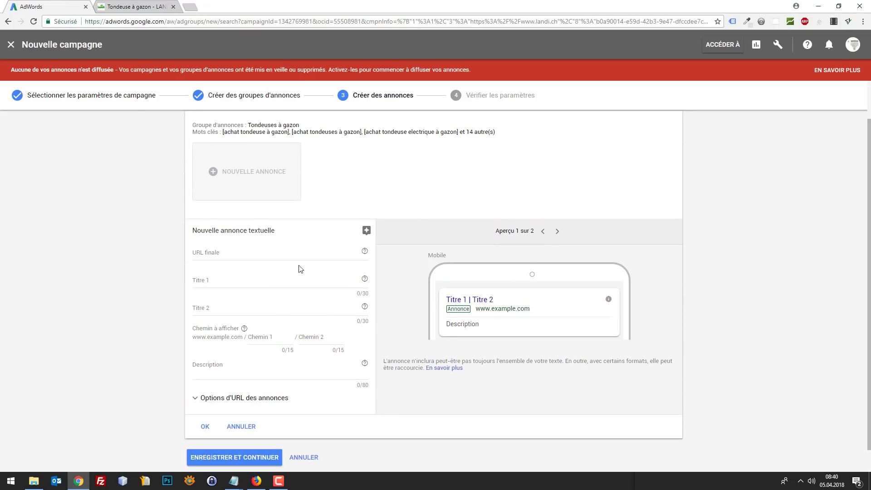
{"action": "left_click", "coordinate": [248, 224]}
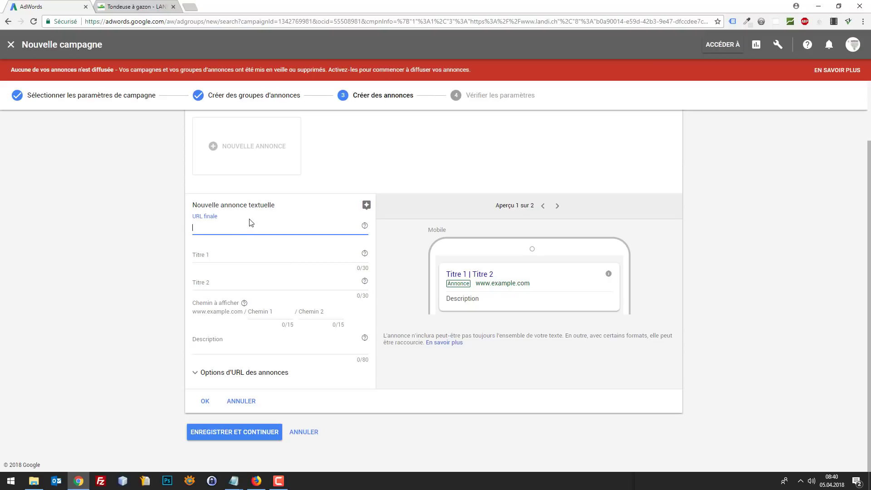
{"action": "key", "text": "ctrl+v"}
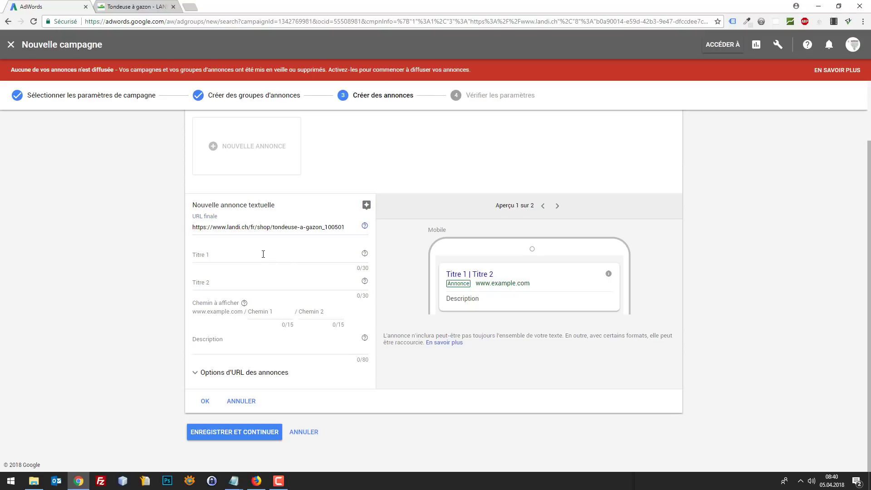
- Set the ad's first headline to "Tondeuse à Gazon"
{"action": "left_click", "coordinate": [275, 253]}
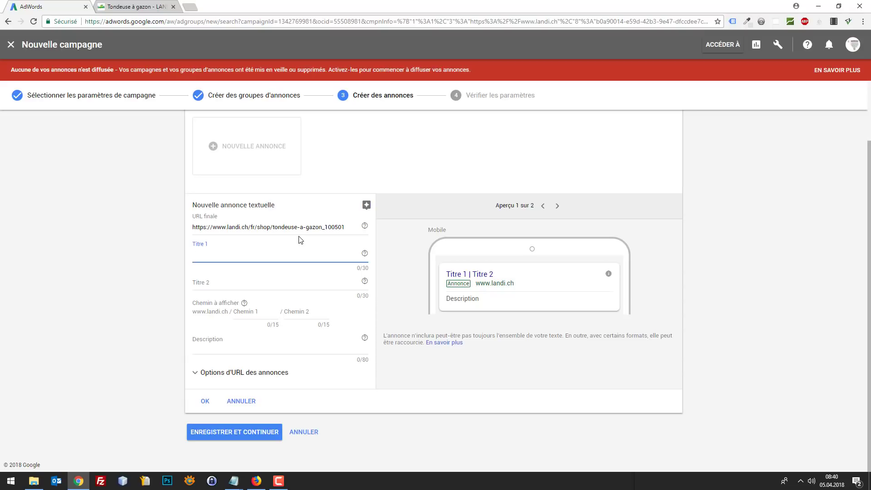
{"action": "type", "text": "R"}
{"action": "key", "text": "BackSpace"}
{"action": "type", "text": "Tondeuse à G"}
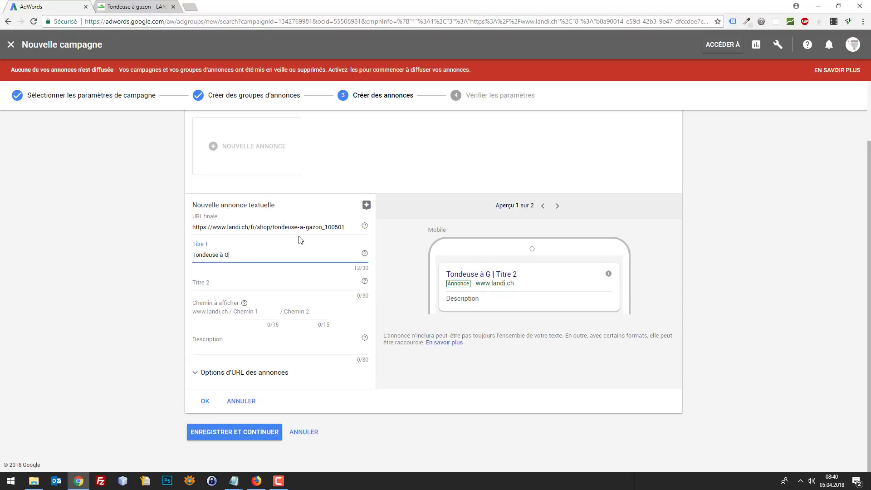
{"action": "type", "text": "azon"}
{"action": "key", "text": "Tab"}
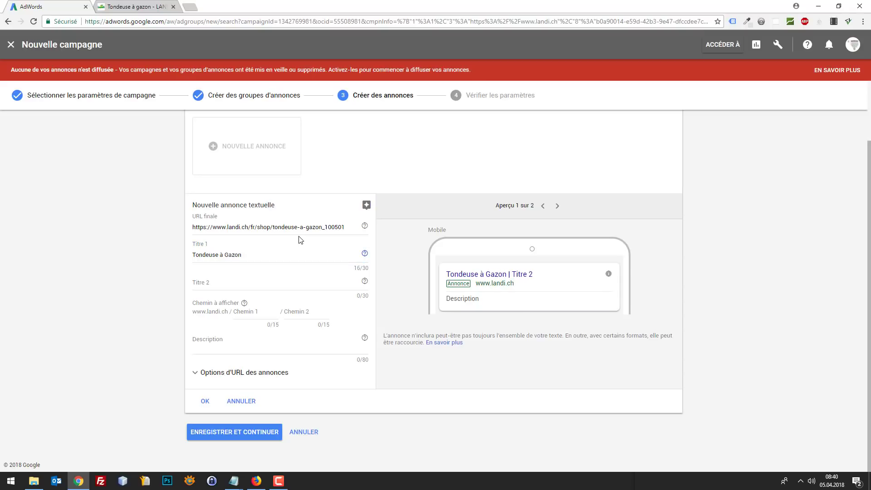
- Enter "100% Suisse Garantie" as the ad's second headline
{"action": "left_click", "coordinate": [254, 281]}
{"action": "type", "text": "1"}
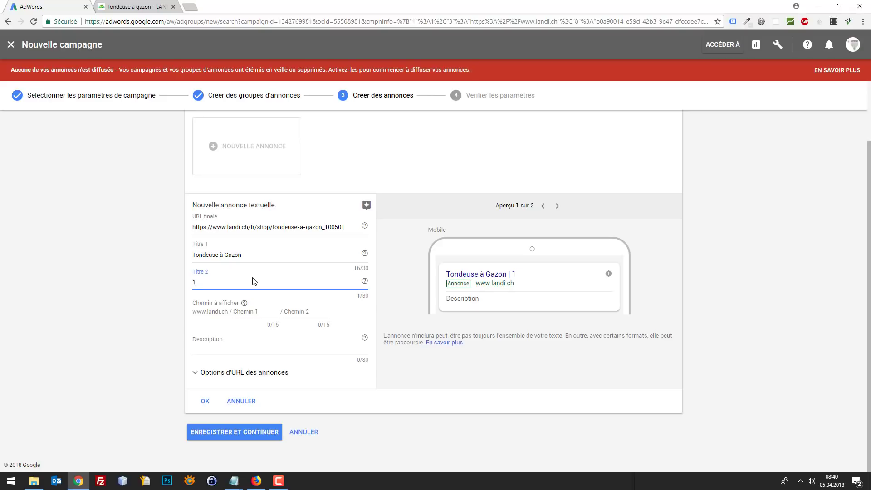
{"action": "type", "text": "00%"}
{"action": "key", "text": "ctrl+a"}
{"action": "left_click", "coordinate": [252, 281]}
{"action": "type", "text": "Suisse Mare"}
{"action": "key", "text": "BackSpace"}
{"action": "key", "text": "BackSpace"}
{"action": "key", "text": "BackSpace"}
{"action": "key", "text": "BackSpace"}
{"action": "type", "text": "M"}
{"action": "key", "text": "BackSpace"}
{"action": "type", "text": "Garantie"}
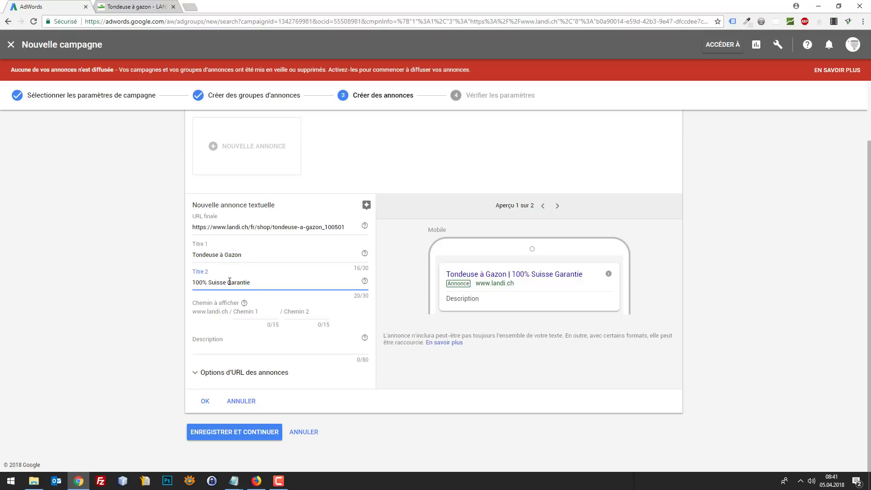
- Reword the ad's second headline as "avec Garantie de 2 ans"
{"action": "left_click_drag", "start_coordinate": [230, 281], "coordinate": [178, 282]}
{"action": "type", "text": "avec Garantie"}
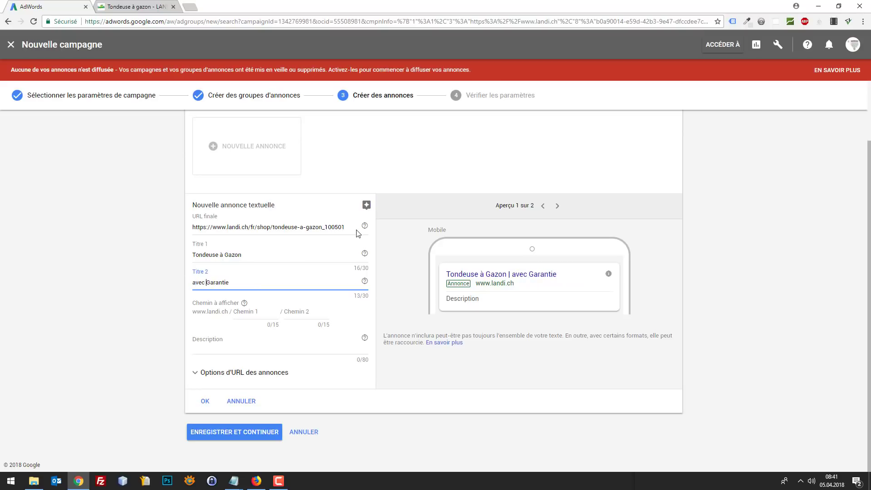
{"action": "type", "text": " 2 ans"}
{"action": "left_click", "coordinate": [230, 282]}
{"action": "type", "text": "d"}
{"action": "key", "text": "BackSpace"}
{"action": "key", "text": "BackSpace"}
{"action": "type", "text": "de"}
{"action": "left_click", "coordinate": [206, 282]}
{"action": "key", "text": "BackSpace"}
- Fill the ad's display path with "tondeuses" as the first part and "pascher" as the second
{"action": "left_click", "coordinate": [251, 312]}
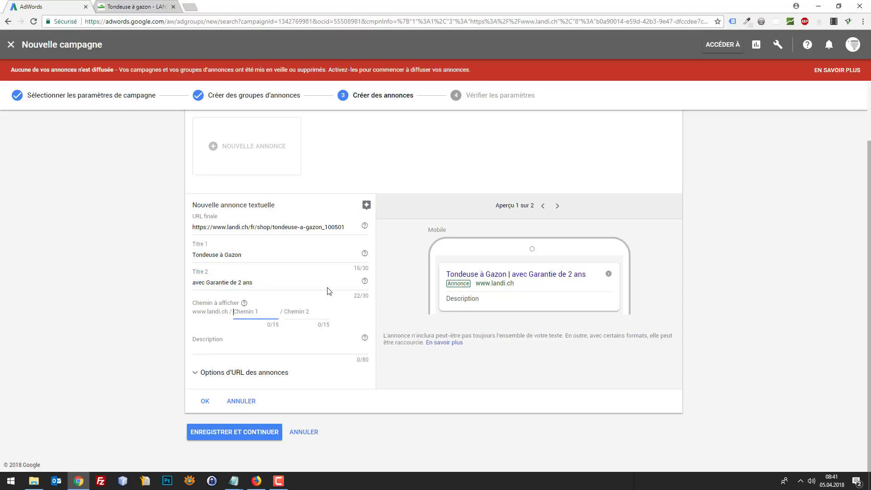
{"action": "type", "text": "tondeuses"}
{"action": "key", "text": "Tab"}
{"action": "type", "text": "pascher"}
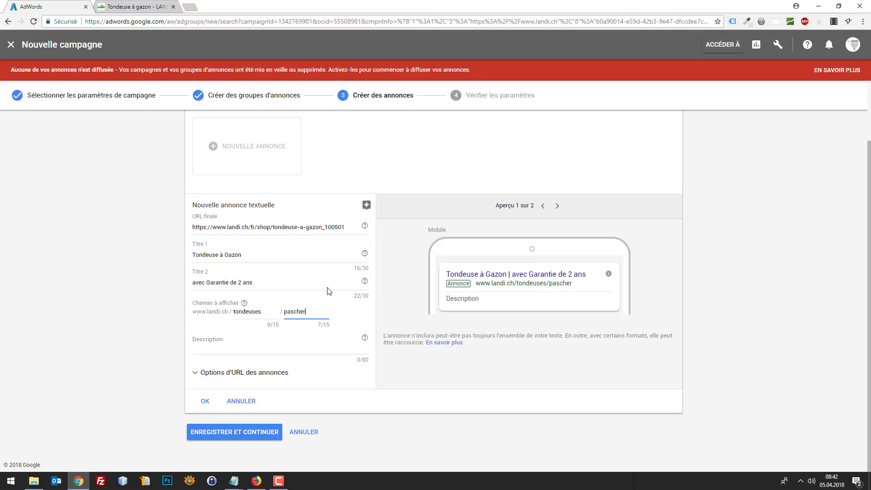
- Clear the second part of the display path and change the first part to "tondeuse-gazon"
{"action": "key", "text": "ctrl+a"}
{"action": "key", "text": "BackSpace"}
{"action": "left_click", "coordinate": [267, 316]}
{"action": "type", "text": "-gazons"}
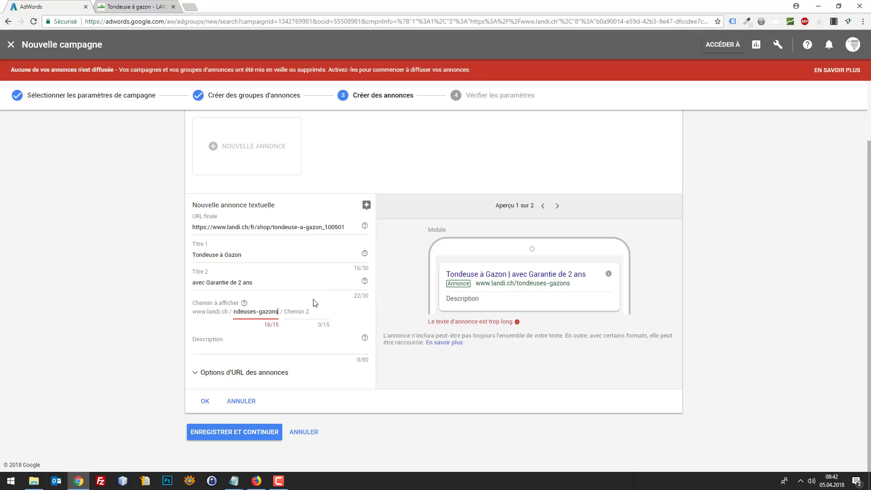
{"action": "key", "text": "BackSpace"}
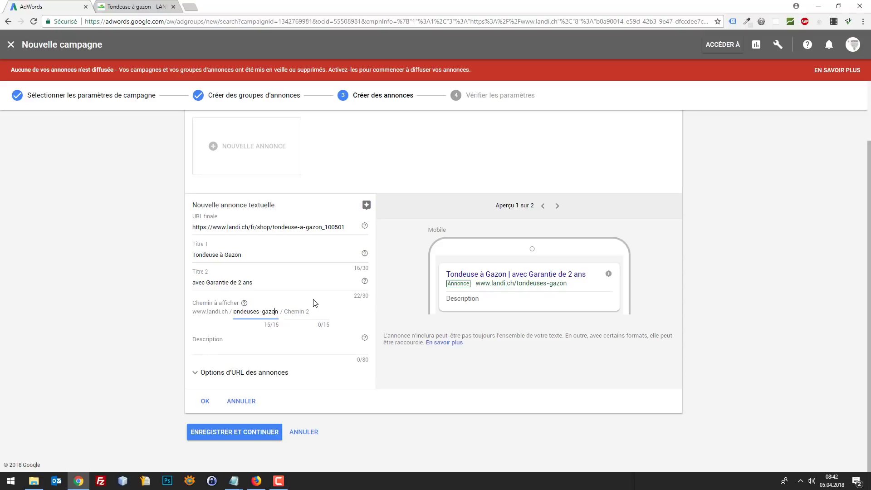
{"action": "key", "text": "BackSpace"}
{"action": "type", "text": "s"}
{"action": "key", "text": "BackSpace"}
{"action": "key", "text": "Tab"}
- Begin the ad's description with "Tondeuse à gazon OKAY,"
{"action": "left_click", "coordinate": [221, 347]}
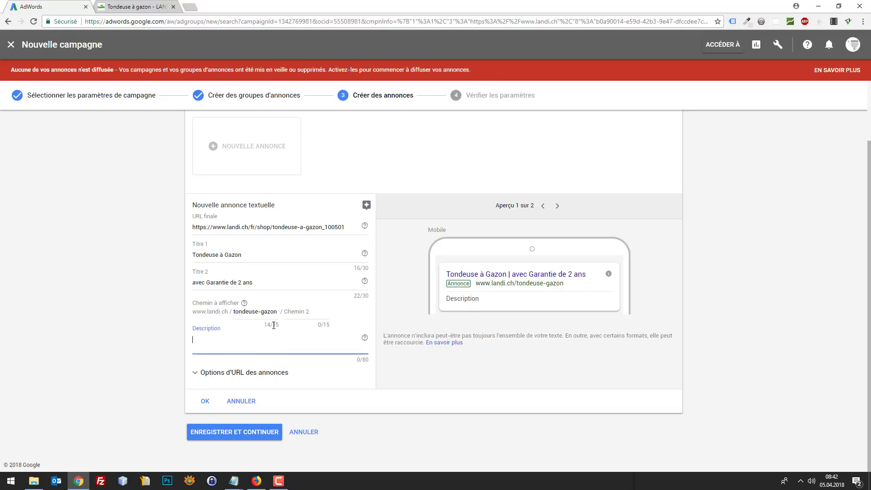
{"action": "type", "text": "Tond"}
{"action": "key", "text": "ctrl+a"}
{"action": "type", "text": "Tondeuse à gazon"}
{"action": "key", "text": "BackSpace"}
{"action": "key", "text": "BackSpace"}
{"action": "key", "text": "BackSpace"}
{"action": "key", "text": "BackSpace"}
{"action": "type", "text": "G"}
{"action": "key", "text": "BackSpace"}
{"action": "type", "text": "gazon OKi"}
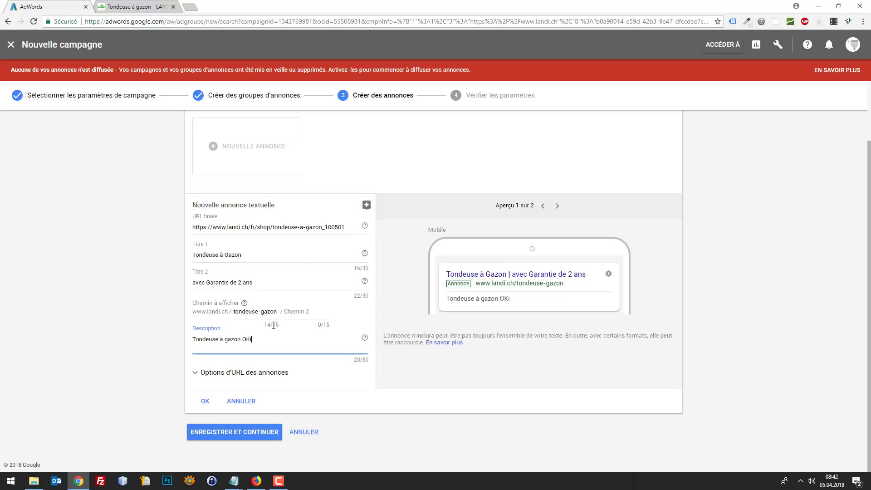
{"action": "key", "text": "BackSpace"}
{"action": "type", "text": "AY à"}
{"action": "key", "text": "BackSpace"}
{"action": "key", "text": "BackSpace"}
{"action": "type", "text": ","}
- Check the lawnmower types on the LANDI page and continue the ad's description with "essence ou électrique"
{"action": "left_click", "coordinate": [161, 6]}
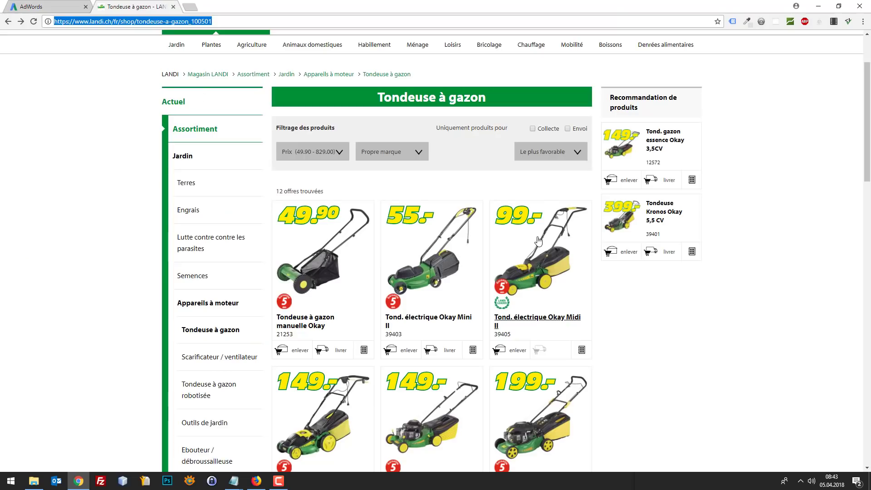
{"action": "left_click", "coordinate": [39, 5]}
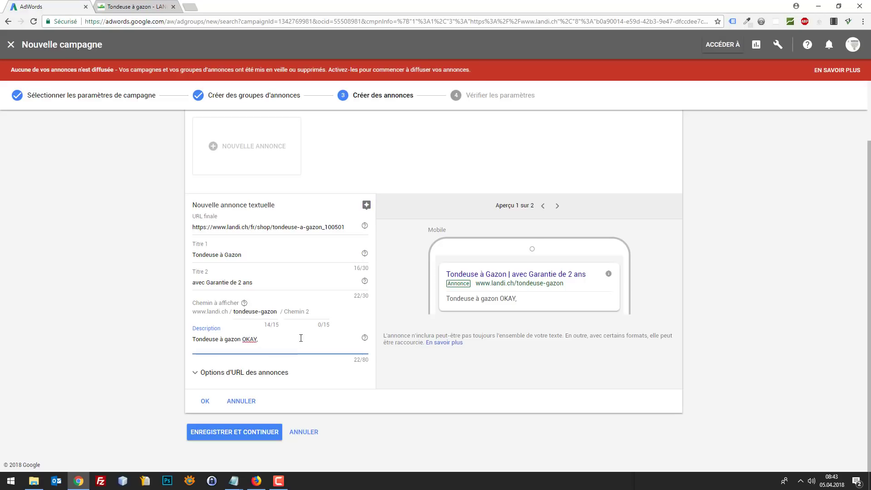
{"action": "type", "text": "essens ou ou"}
{"action": "key", "text": "BackSpace"}
{"action": "key", "text": "BackSpace"}
{"action": "type", "text": "ce ou électrique"}
- Check the sorting options and the cheapest prices in LANDI's lawnmower list
{"action": "left_click", "coordinate": [149, 6]}
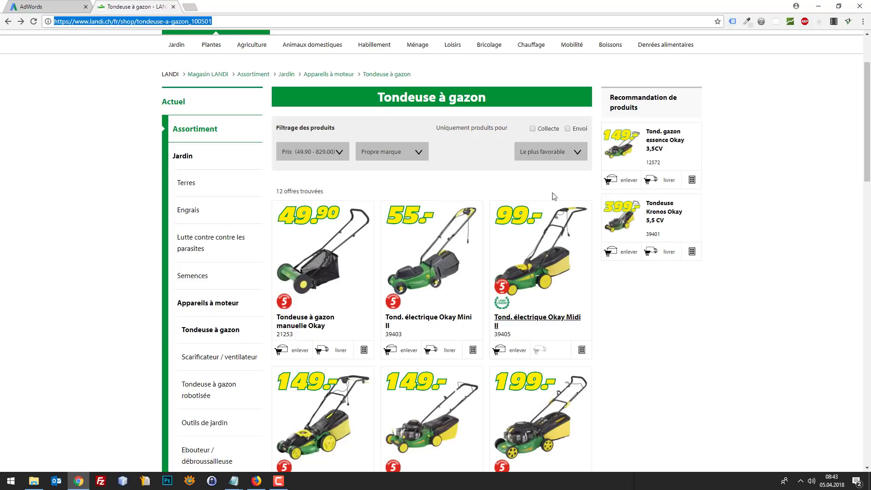
{"action": "left_click", "coordinate": [551, 152]}
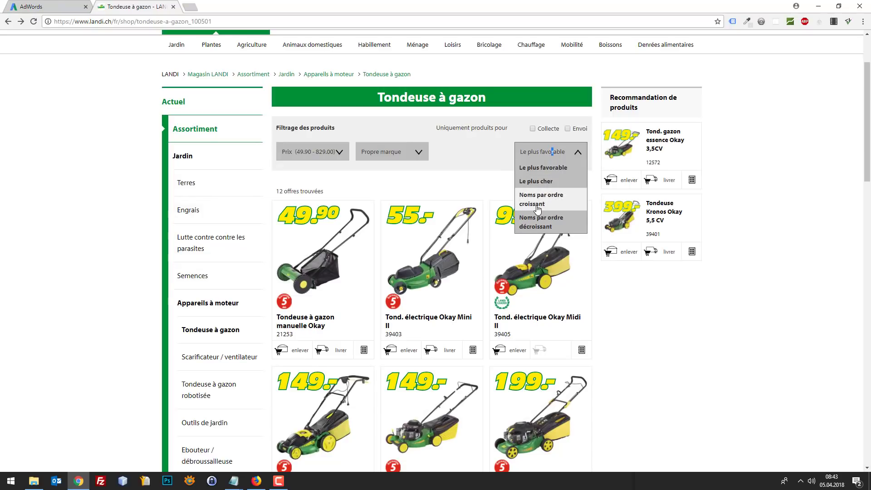
{"action": "left_click_drag", "start_coordinate": [540, 156], "coordinate": [42, 218]}
{"action": "left_click", "coordinate": [42, 218]}
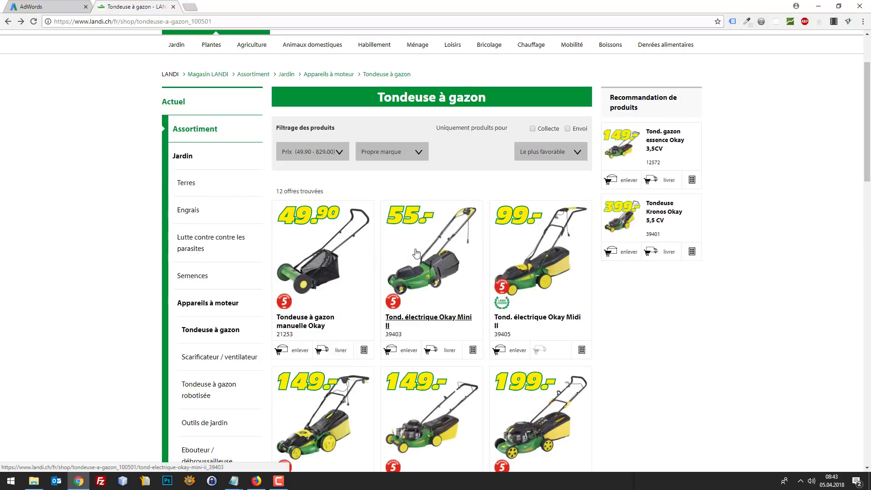
- Compare the prices of the electric and petrol mowers in LANDI's lawnmower list
{"action": "key", "text": "ctrl+shift+Tab"}
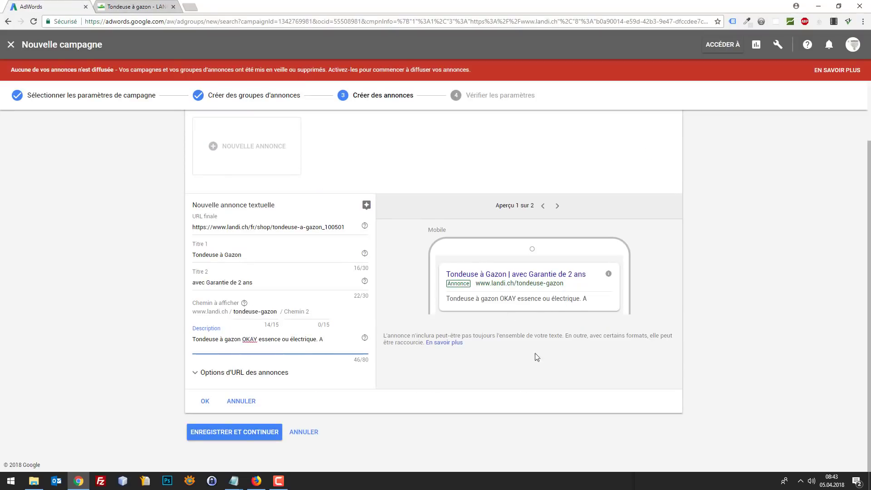
{"action": "left_click", "coordinate": [145, 7]}
{"action": "scroll", "coordinate": [630, 318], "scroll_direction": "down", "scroll_amount": 1}
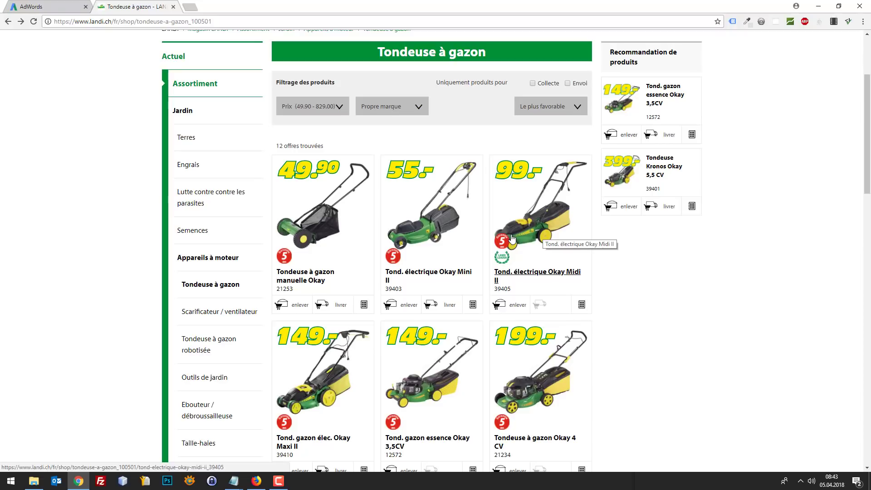
{"action": "scroll", "coordinate": [504, 261], "scroll_direction": "down", "scroll_amount": 3}
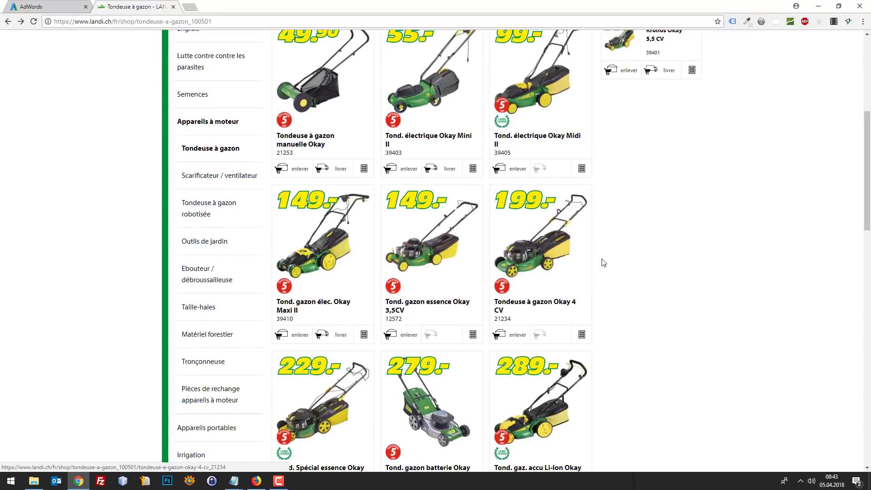
{"action": "scroll", "coordinate": [558, 227], "scroll_direction": "up", "scroll_amount": 1}
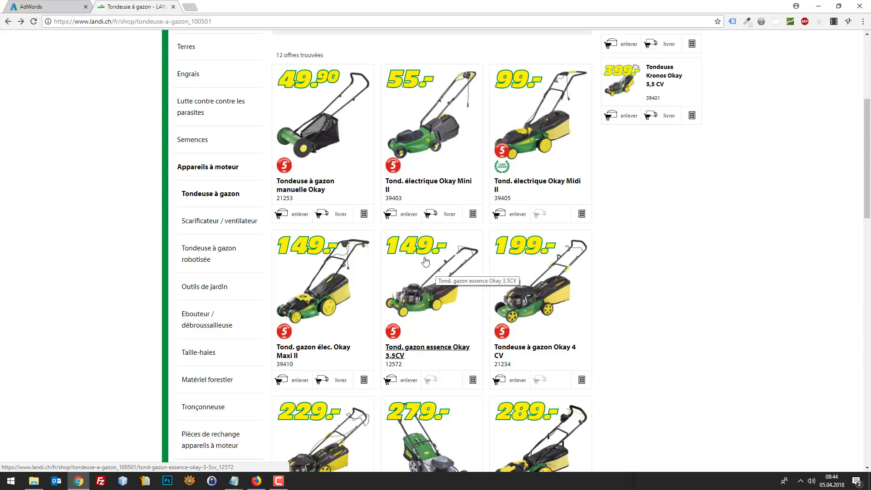
- Continue the ad's description in AdWords with "A partir de 149.- CHF", without naming the shop
{"action": "key", "text": "ctrl+Tab"}
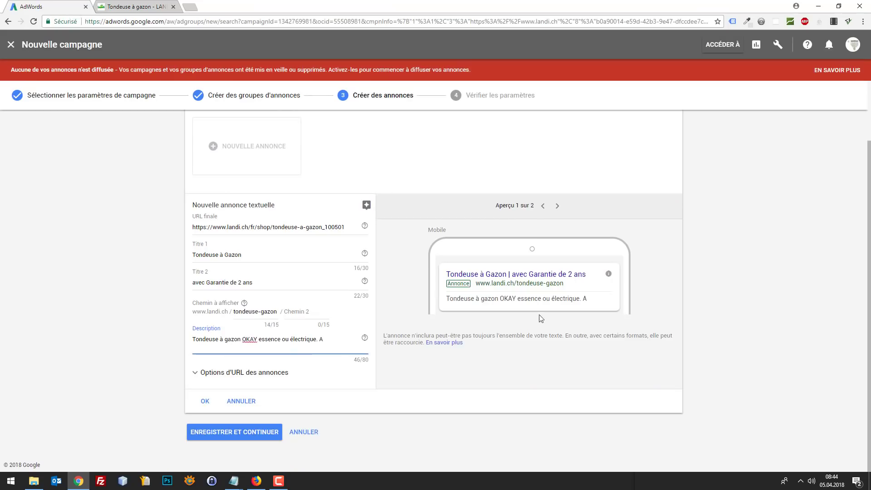
{"action": "type", "text": "partir de 2"}
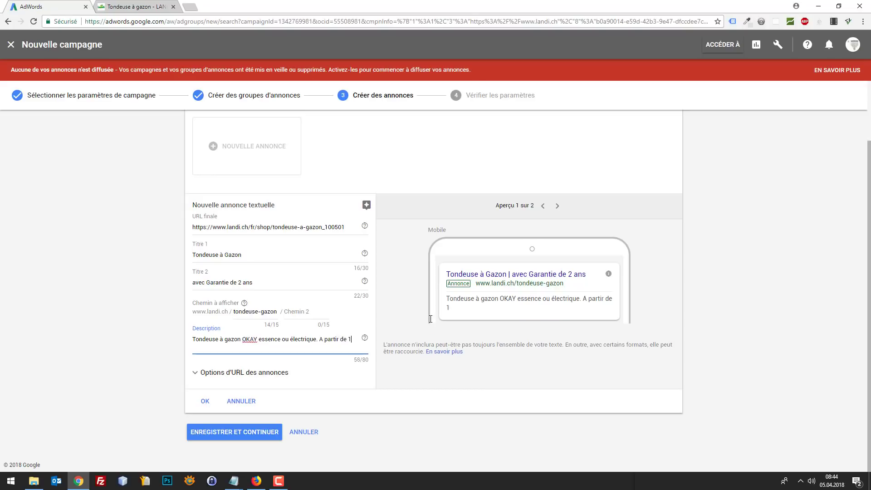
{"action": "type", "text": "49"}
{"action": "type", "text": ".- CH"}
{"action": "type", "text": "F chez"}
{"action": "type", "text": " Land"}
{"action": "key", "text": "BackSpace"}
{"action": "key", "text": "BackSpace"}
{"action": "key", "text": "BackSpace"}
{"action": "key", "text": "BackSpace"}
{"action": "key", "text": "BackSpace"}
{"action": "key", "text": "BackSpace"}
{"action": "key", "text": "BackSpace"}
- Add "! Stock limité" after the price in the ad's description
{"action": "type", "text": "! OU"}
{"action": "key", "text": "BackSpace"}
{"action": "key", "text": "BackSpace"}
{"action": "key", "text": "BackSpace"}
{"action": "type", "text": "Stock liimit"}
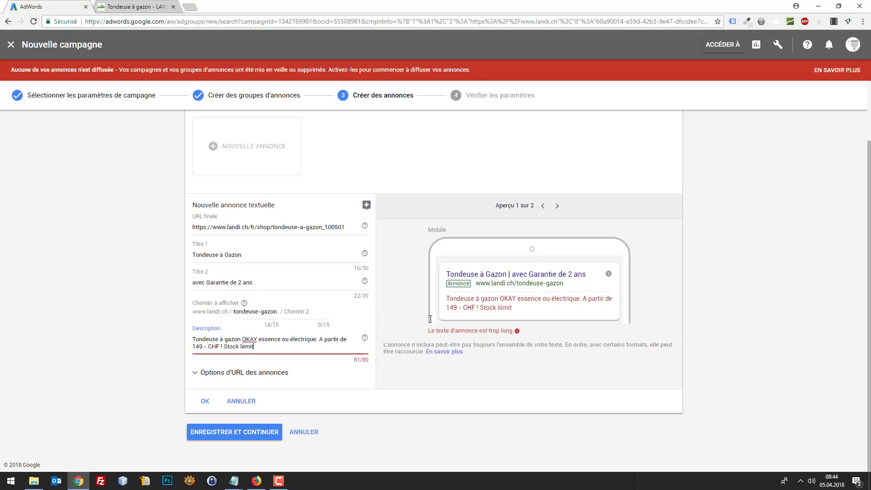
{"action": "key", "text": "BackSpace"}
{"action": "key", "text": "BackSpace"}
{"action": "key", "text": "BackSpace"}
{"action": "type", "text": "mité"}
- Shorten the price in the ad's description to "149 CHF"
{"action": "left_click", "coordinate": [207, 346]}
{"action": "key", "text": "BackSpace"}
{"action": "key", "text": "BackSpace"}
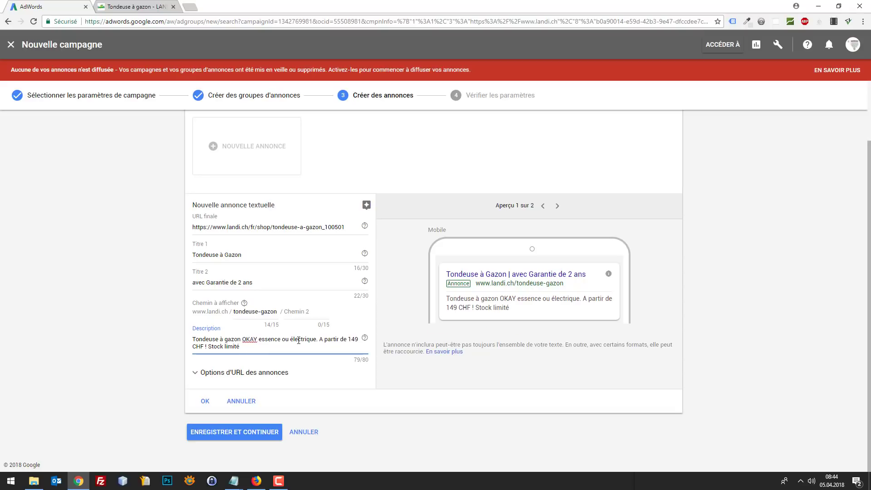
- Move the exclamation mark to the end of the description and put a hyphen between "149 CHF" and "Stock limité"
{"action": "type", "text": "!"}
{"action": "key", "text": "BackSpace"}
{"action": "type", "text": "ü"}
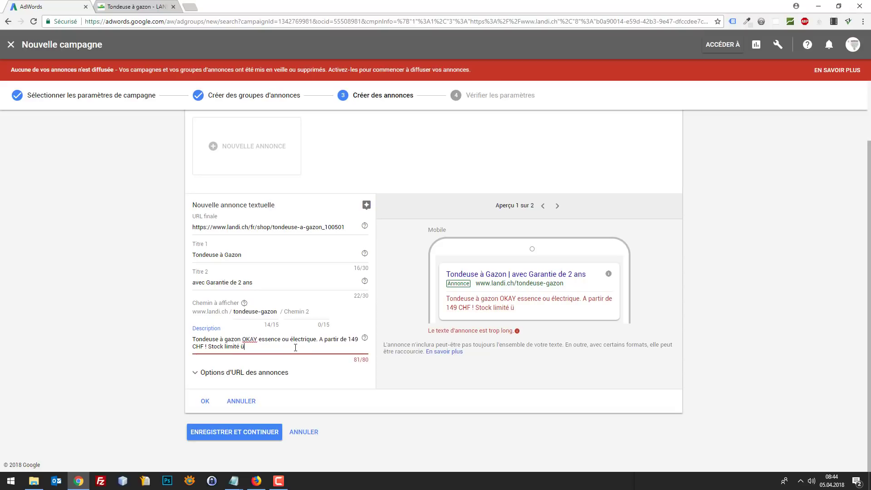
{"action": "key", "text": "BackSpace"}
{"action": "type", "text": "!"}
{"action": "key", "text": "BackSpace"}
{"action": "key", "text": "BackSpace"}
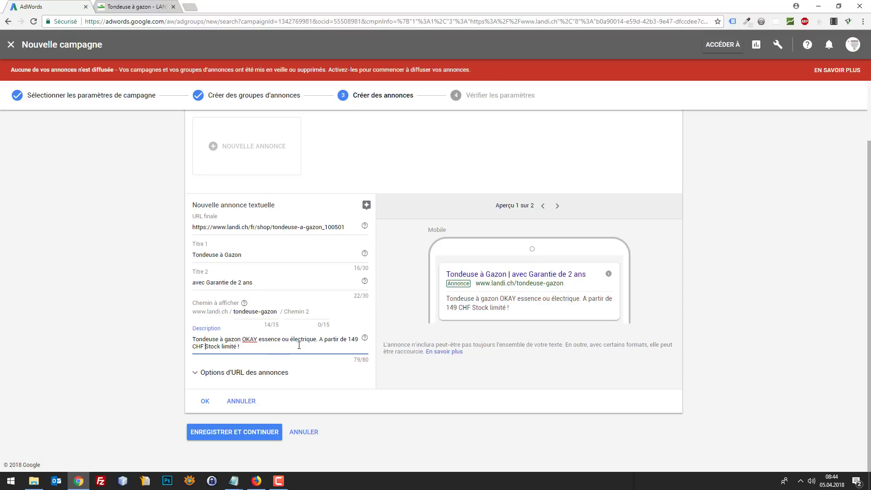
{"action": "type", "text": "-"}
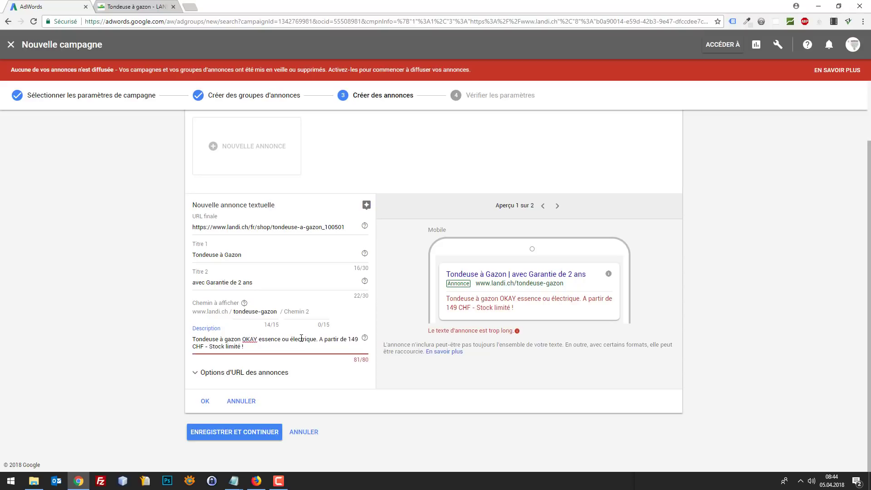
- Replace "A partir de" with "Dès" in the ad's description
{"action": "left_click_drag", "start_coordinate": [339, 339], "coordinate": [321, 341]}
{"action": "type", "text": "Dès"}
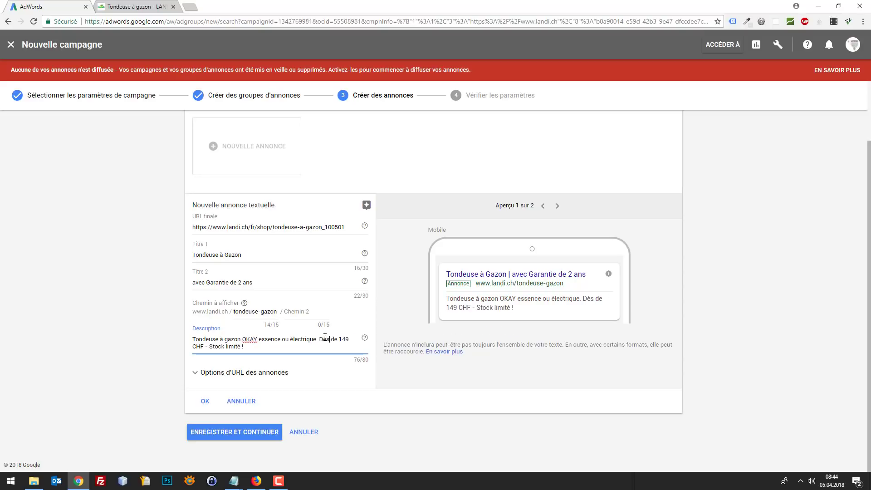
{"action": "key", "text": "shift+Right"}
{"action": "key", "text": "shift+Right"}
{"action": "key", "text": "BackSpace"}
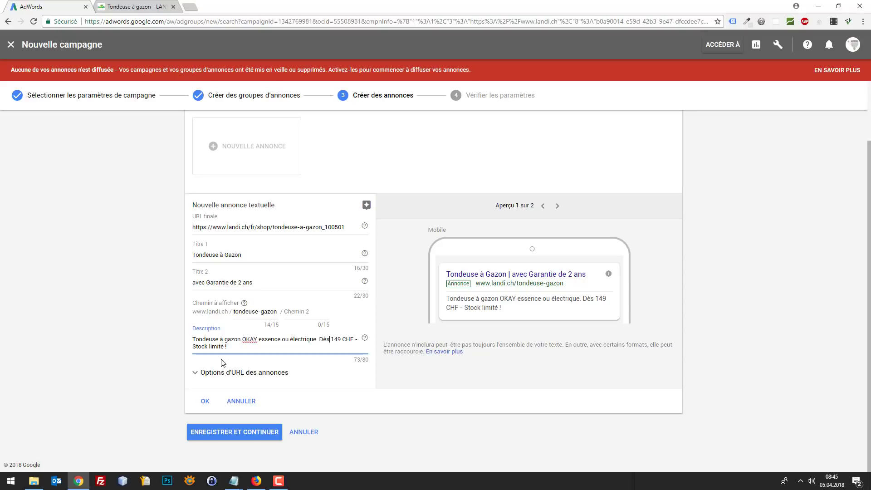
- Replace the hyphen before "Stock limité" with a slash in the ad's description, leaving out the extra word "Vite"
{"action": "left_click", "coordinate": [197, 348]}
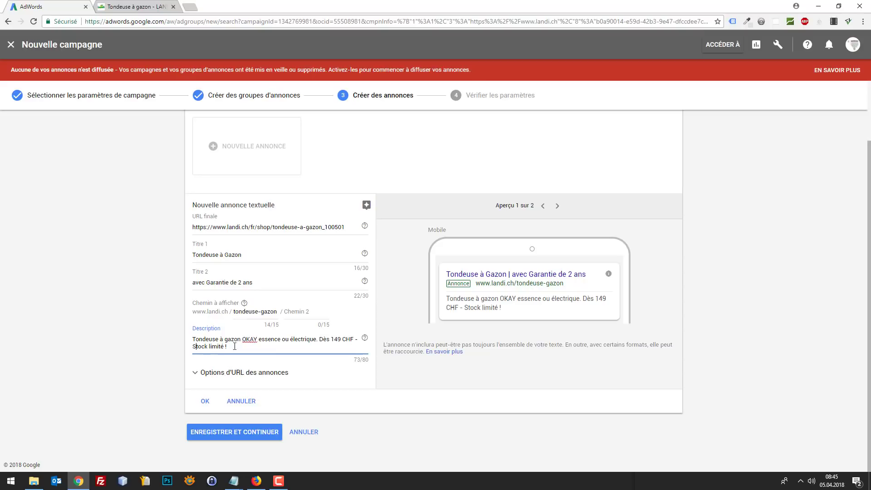
{"action": "double_click", "coordinate": [357, 339]}
{"action": "type", "text": "/ "}
{"action": "type", "text": "Vite"}
{"action": "key", "text": "BackSpace"}
{"action": "key", "text": "BackSpace"}
{"action": "key", "text": "BackSpace"}
{"action": "key", "text": "BackSpace"}
{"action": "key", "text": "BackSpace"}
- Look through the ad's URL options and confirm the new text ad with these options left empty
{"action": "left_click", "coordinate": [197, 379]}
{"action": "scroll", "coordinate": [227, 354], "scroll_direction": "down", "scroll_amount": 2}
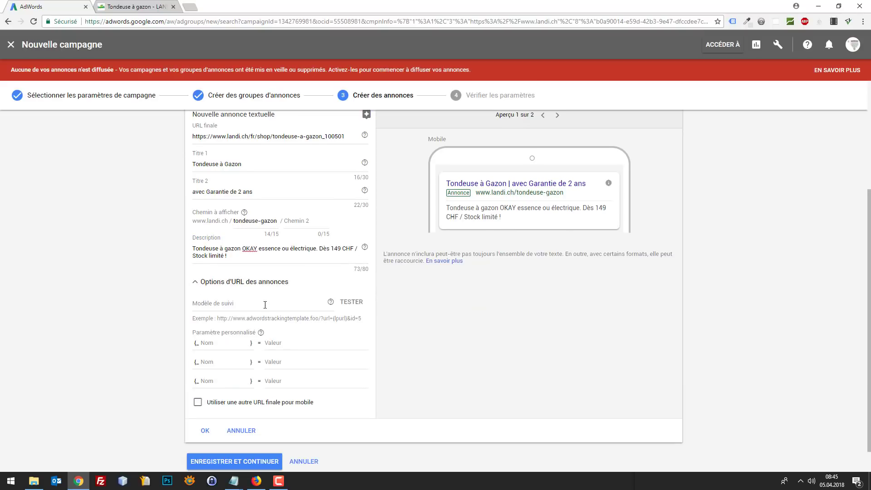
{"action": "scroll", "coordinate": [263, 390], "scroll_direction": "down", "scroll_amount": 1}
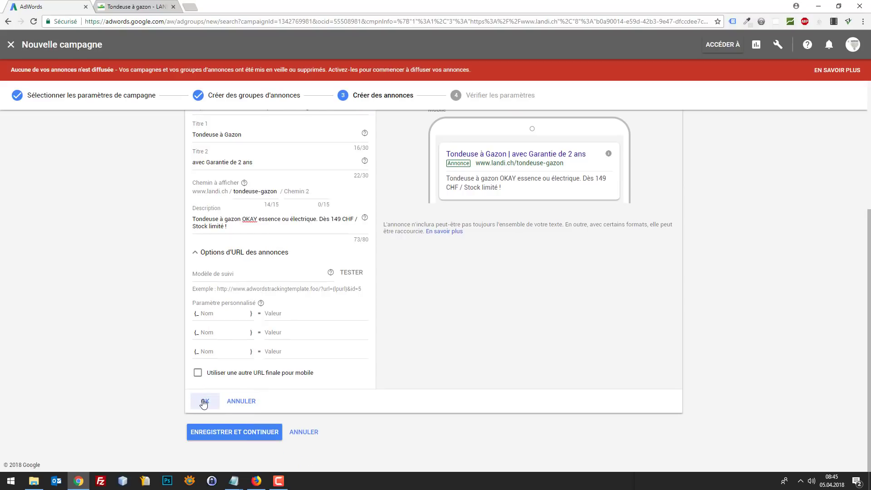
{"action": "left_click", "coordinate": [204, 402]}
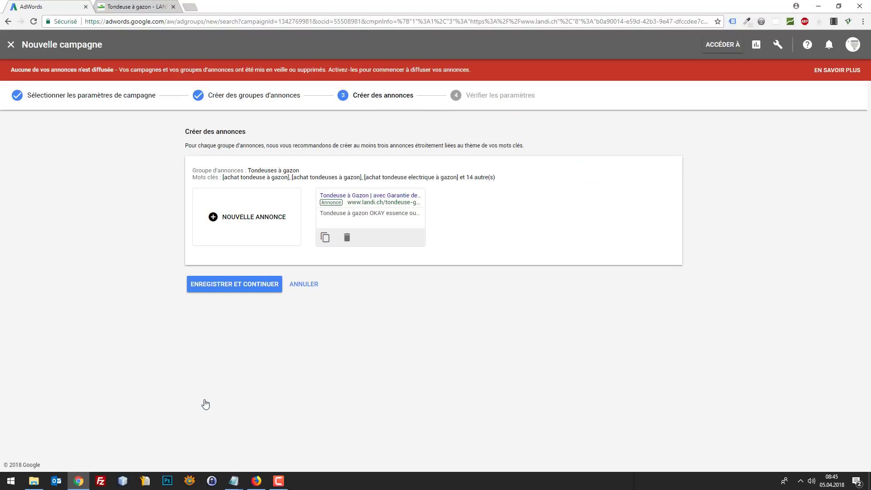
- Finish creating the Search campaign and open its "Tondeuses à gazon" ad group
{"action": "left_click", "coordinate": [267, 291]}
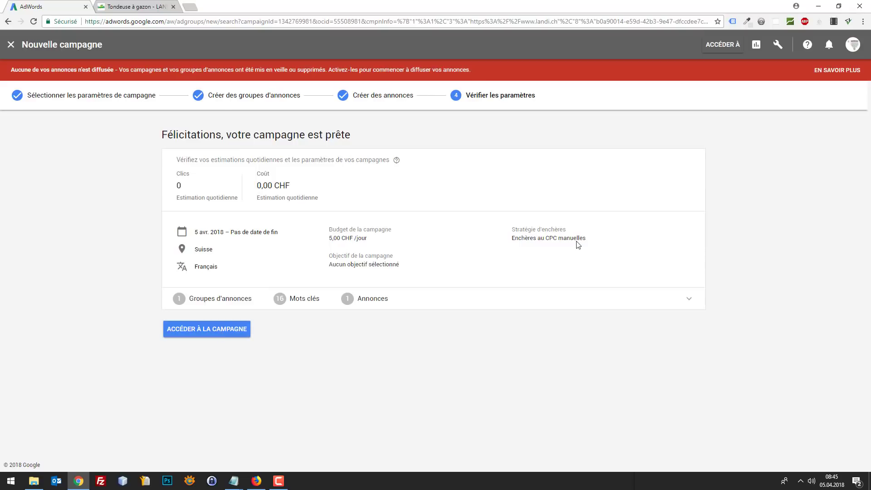
{"action": "left_click", "coordinate": [217, 331]}
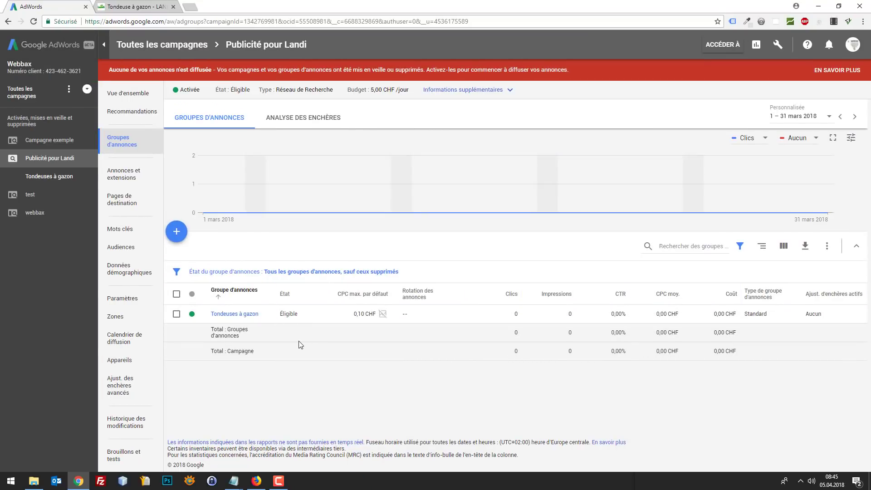
{"action": "key", "text": "alt+Tab"}
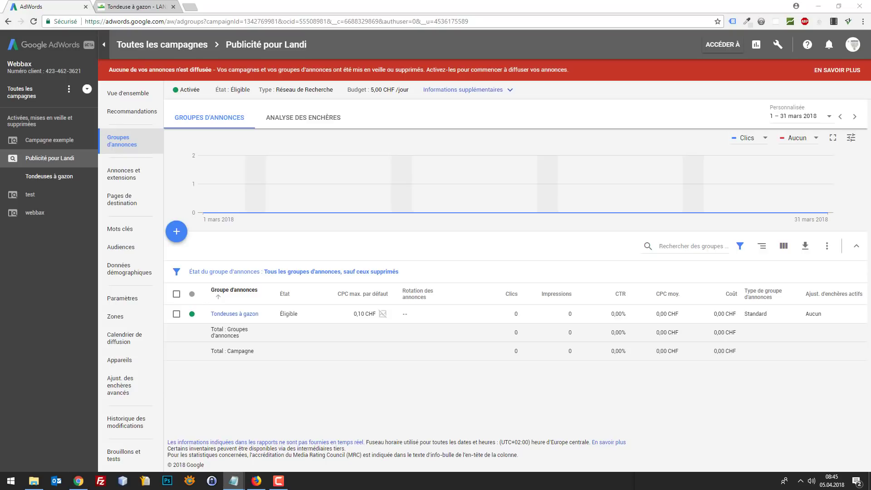
{"action": "left_click", "coordinate": [124, 146]}
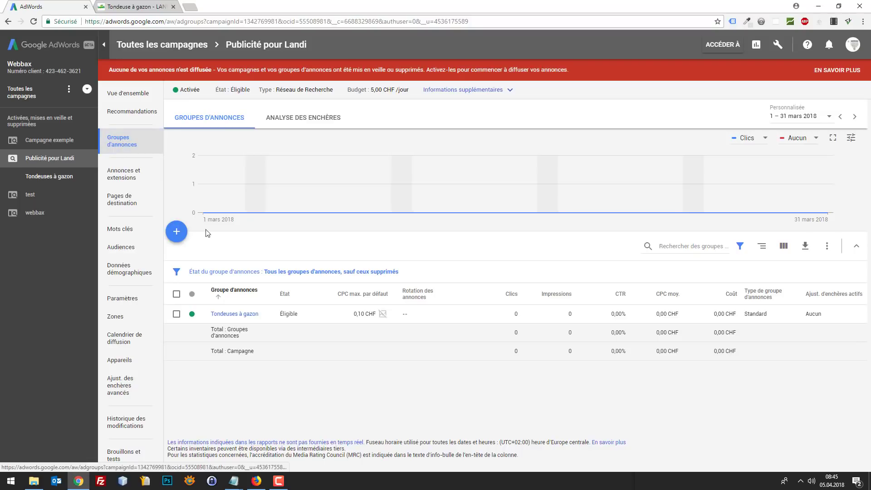
{"action": "left_click", "coordinate": [239, 314]}
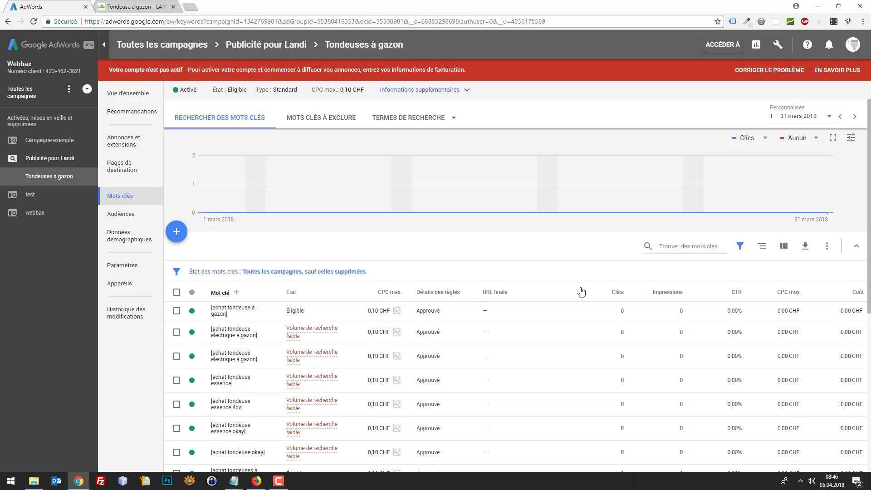
- Examine the status of each keyword in the ad group, including the explanation given for low search volume
{"action": "mouse_move", "coordinate": [581, 292]}
{"action": "scroll", "coordinate": [563, 291], "scroll_direction": "down", "scroll_amount": 2}
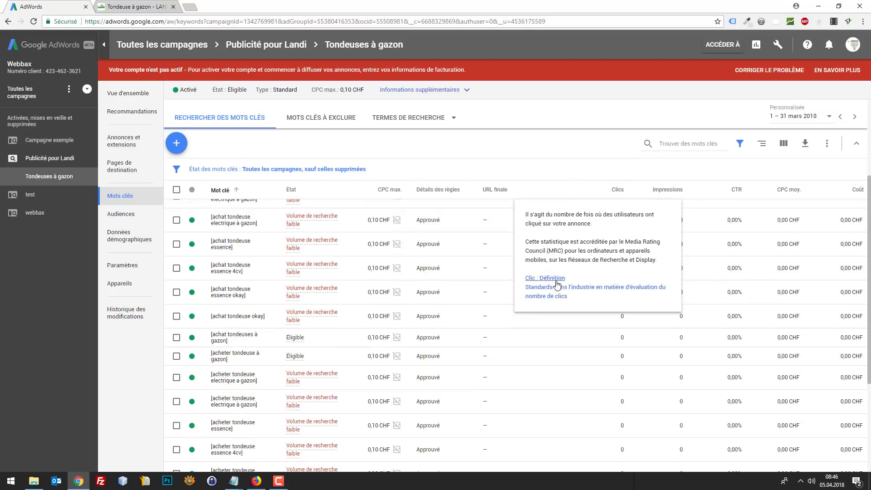
{"action": "scroll", "coordinate": [189, 203], "scroll_direction": "up", "scroll_amount": 2}
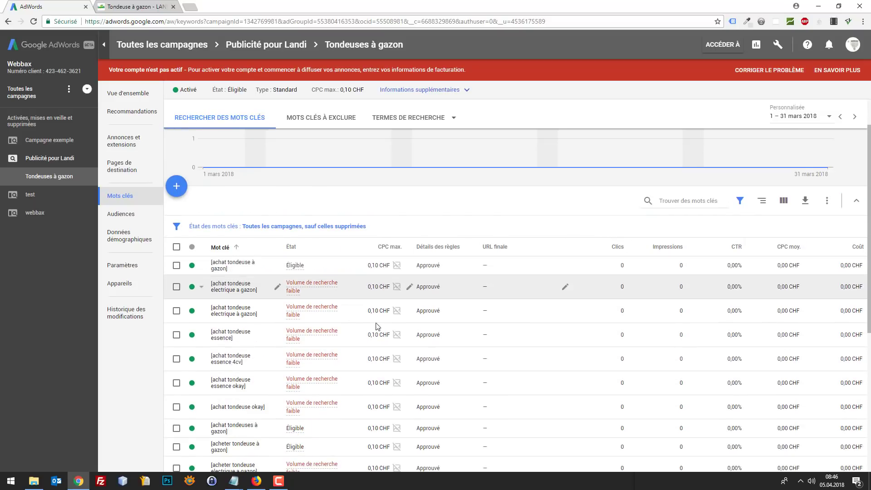
{"action": "mouse_move", "coordinate": [306, 290]}
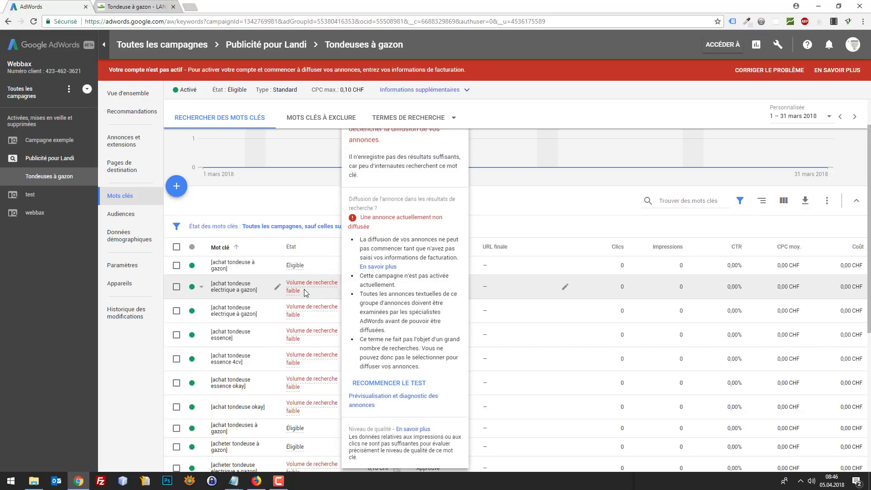
{"action": "scroll", "coordinate": [369, 243], "scroll_direction": "down", "scroll_amount": 5}
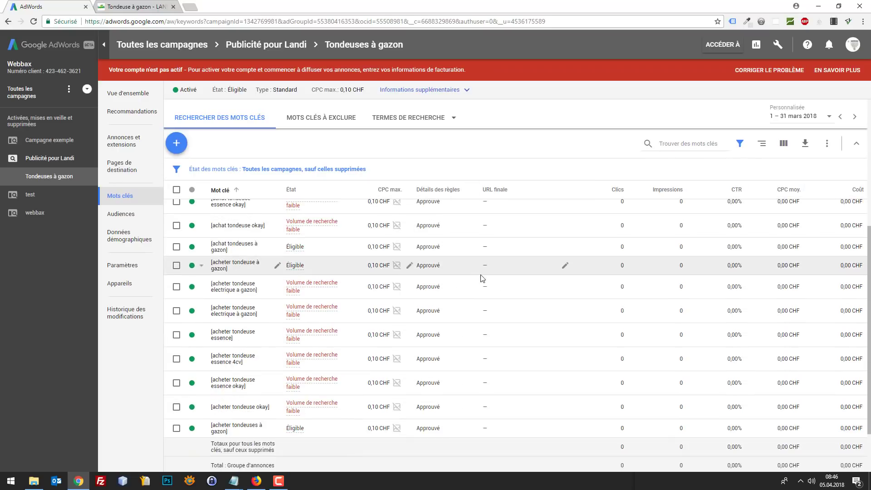
{"action": "scroll", "coordinate": [483, 278], "scroll_direction": "up", "scroll_amount": 4}
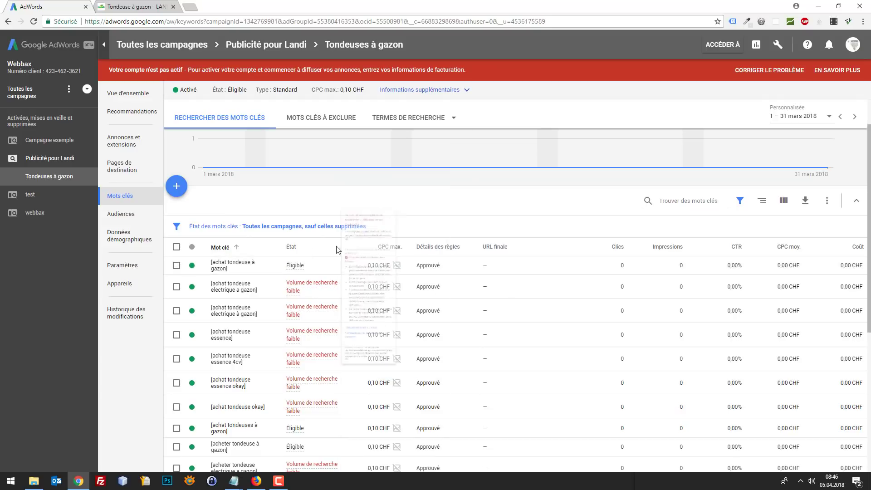
{"action": "scroll", "coordinate": [325, 275], "scroll_direction": "down", "scroll_amount": 1}
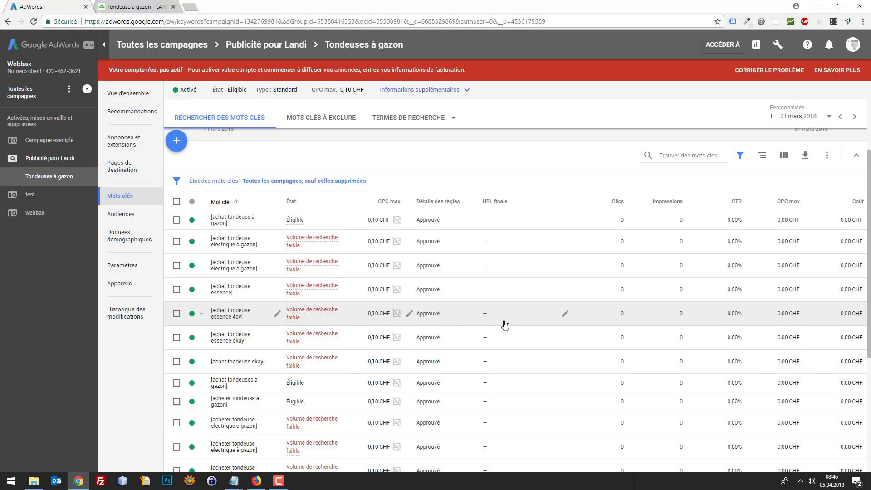
{"action": "scroll", "coordinate": [422, 328], "scroll_direction": "down", "scroll_amount": 1}
{"action": "scroll", "coordinate": [399, 326], "scroll_direction": "down", "scroll_amount": 4}
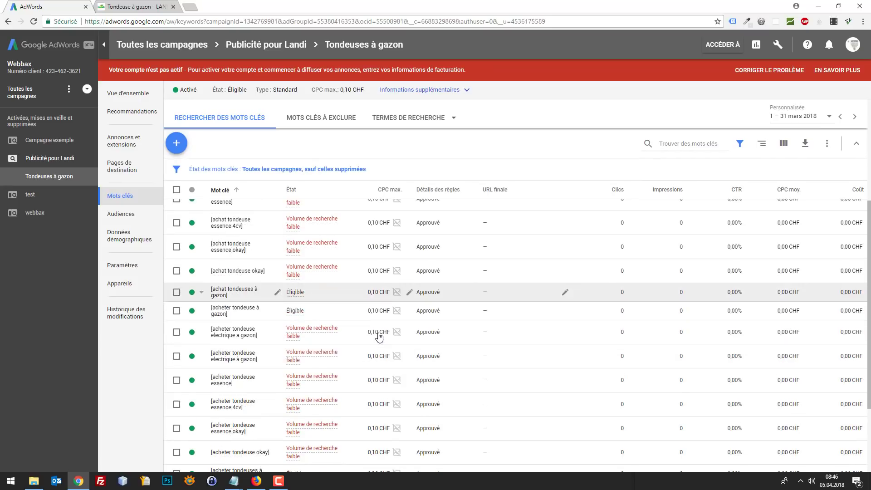
{"action": "scroll", "coordinate": [445, 373], "scroll_direction": "up", "scroll_amount": 5}
{"action": "scroll", "coordinate": [434, 313], "scroll_direction": "up", "scroll_amount": 3}
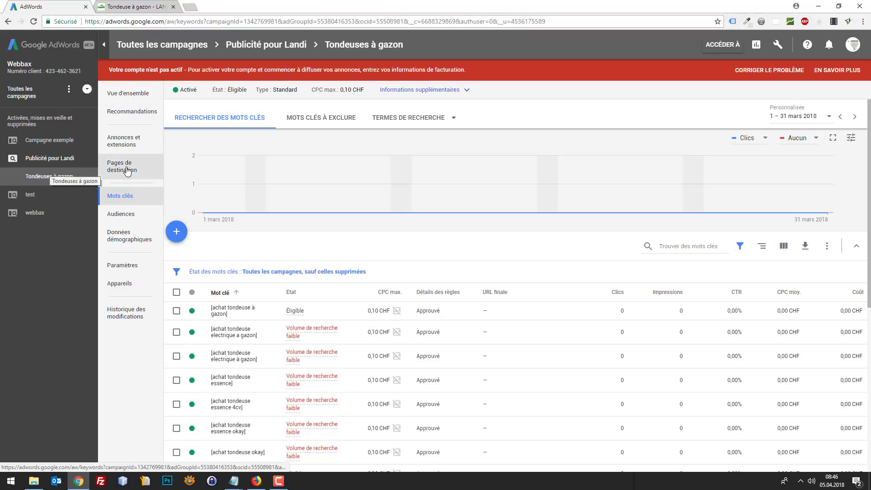
{"action": "scroll", "coordinate": [273, 323], "scroll_direction": "down", "scroll_amount": 2}
{"action": "scroll", "coordinate": [272, 323], "scroll_direction": "up", "scroll_amount": 2}
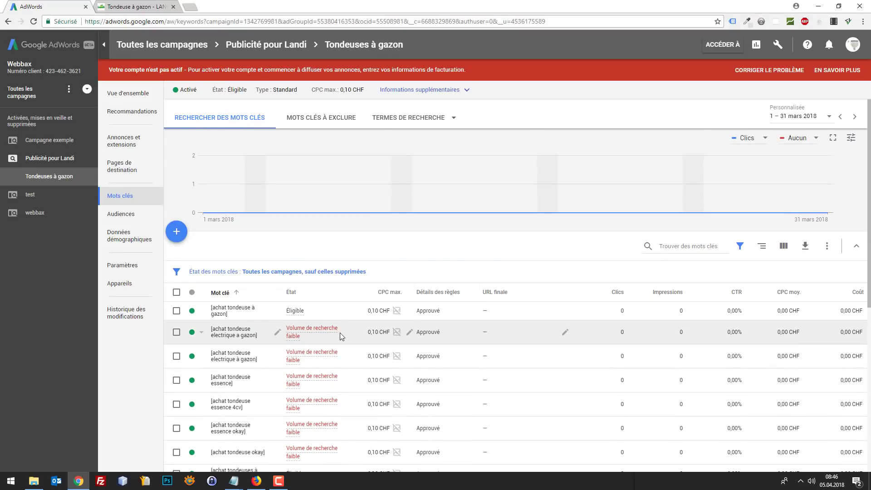
{"action": "mouse_move", "coordinate": [320, 336]}
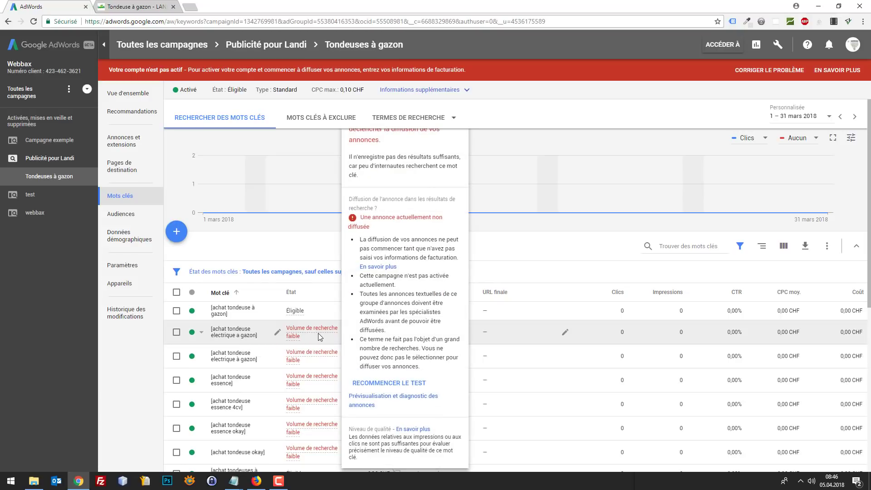
{"action": "scroll", "coordinate": [456, 226], "scroll_direction": "down", "scroll_amount": 1}
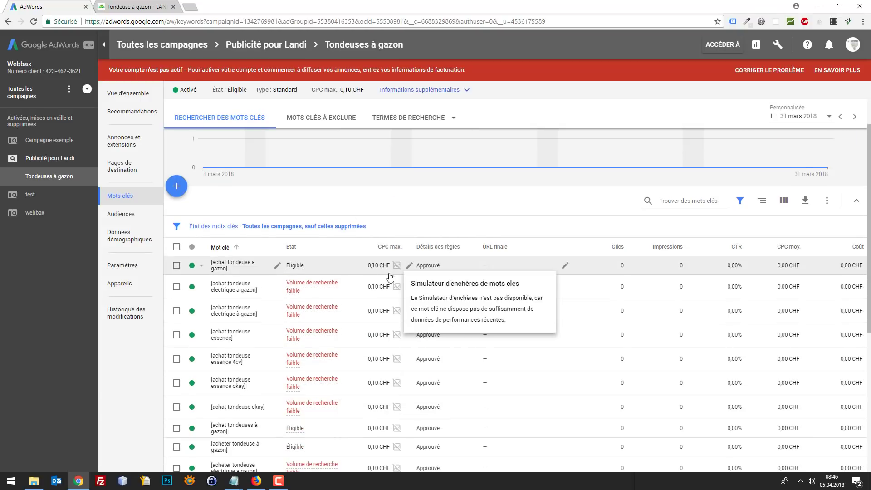
{"action": "scroll", "coordinate": [389, 291], "scroll_direction": "down", "scroll_amount": 2}
{"action": "scroll", "coordinate": [388, 297], "scroll_direction": "down", "scroll_amount": 3}
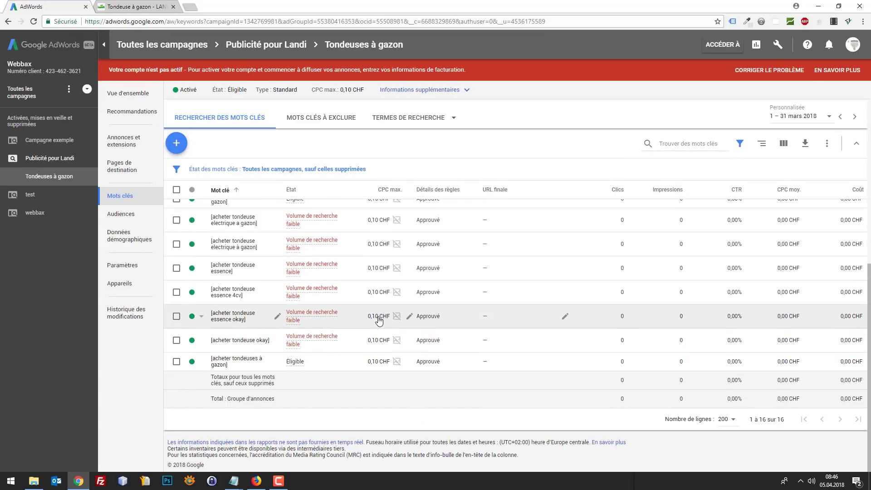
{"action": "scroll", "coordinate": [376, 313], "scroll_direction": "up", "scroll_amount": 5}
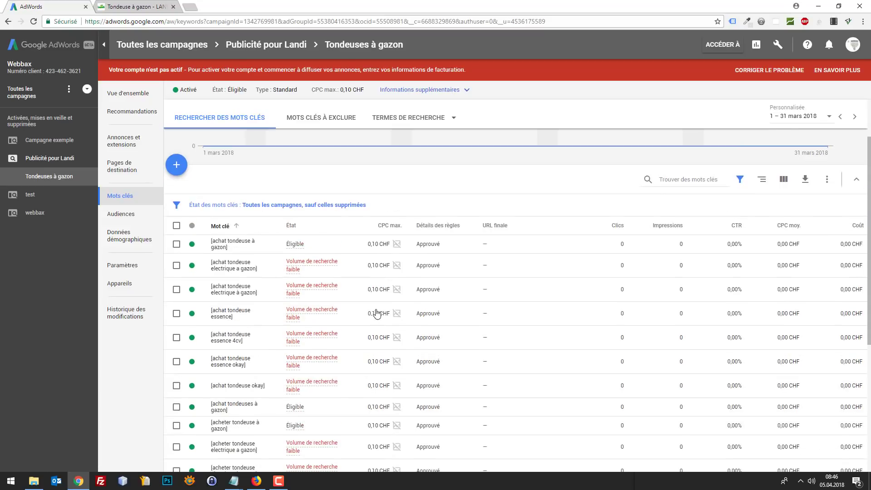
- Set the maximum CPC of the keyword [achat tondeuse electrique a gazon] to 0,60 CHF and save it
{"action": "left_click", "coordinate": [410, 266]}
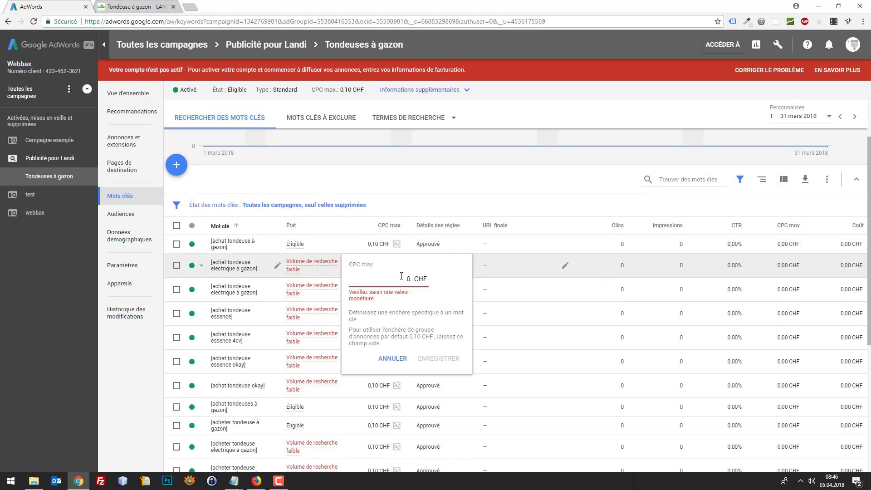
{"action": "left_click", "coordinate": [406, 278]}
{"action": "key", "text": "BackSpace"}
{"action": "key", "text": "BackSpace"}
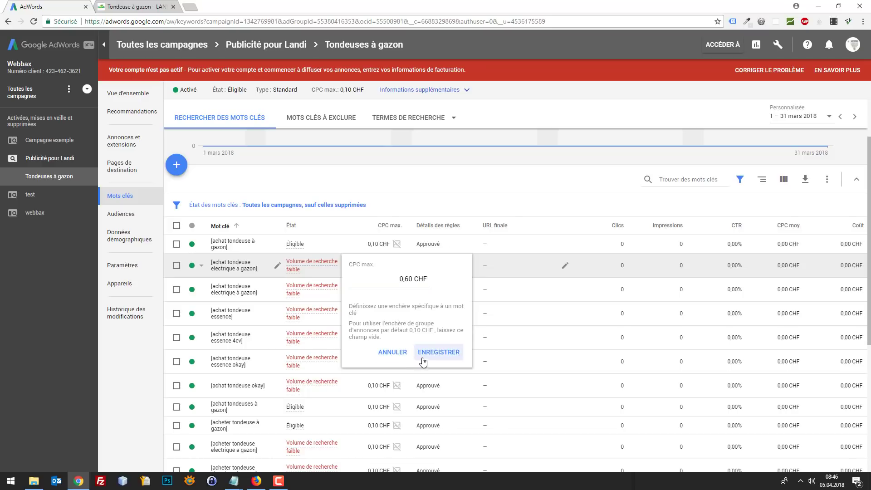
{"action": "left_click", "coordinate": [433, 352]}
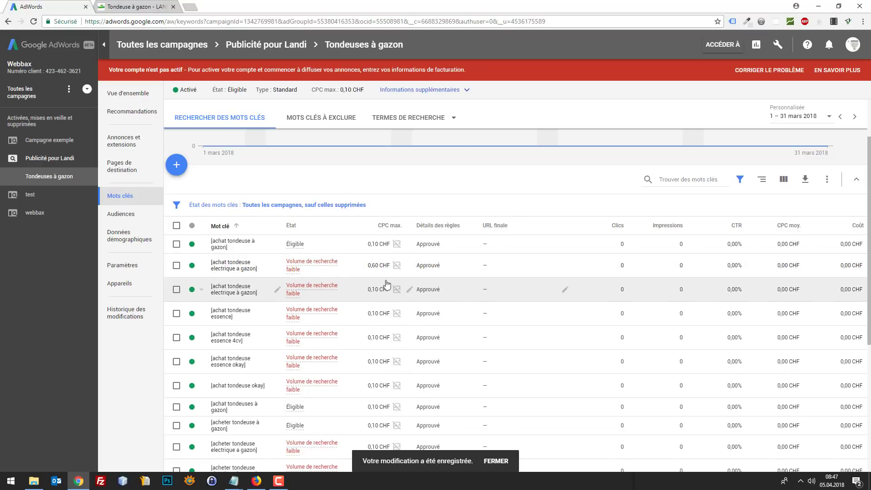
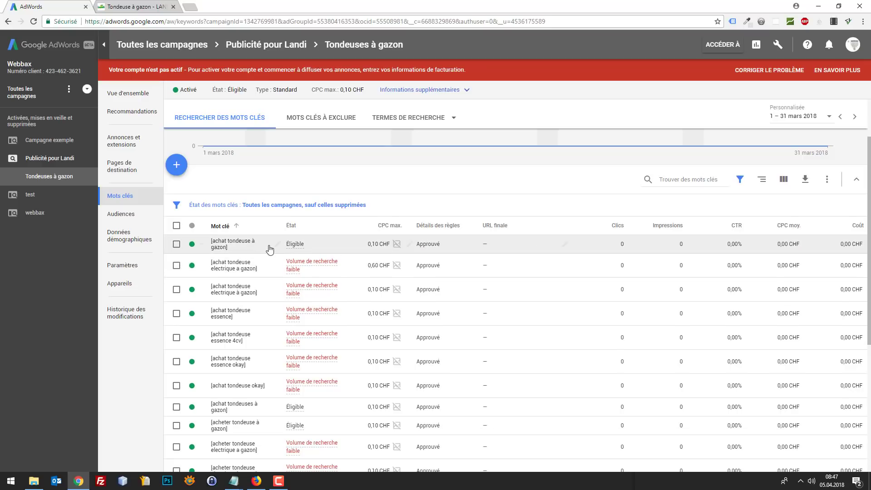
- Pause the keyword [achat tondeuse à gazon] in the ad group
{"action": "left_click", "coordinate": [202, 248]}
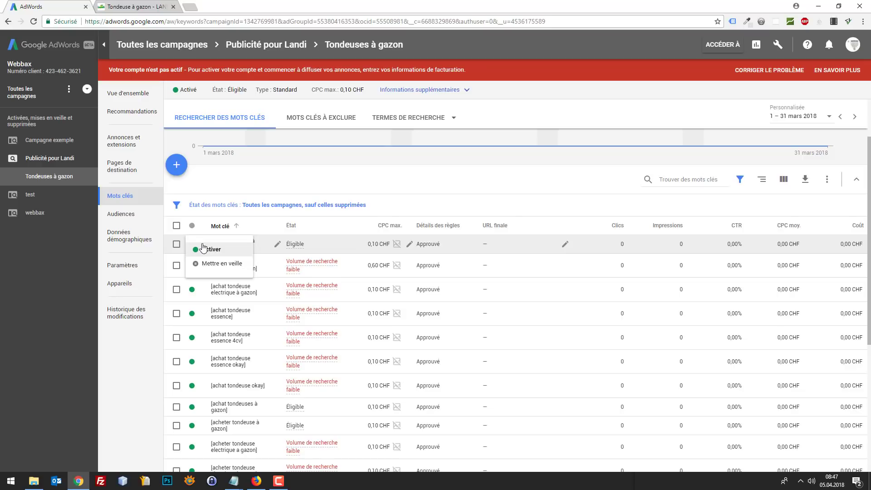
{"action": "left_click", "coordinate": [208, 265]}
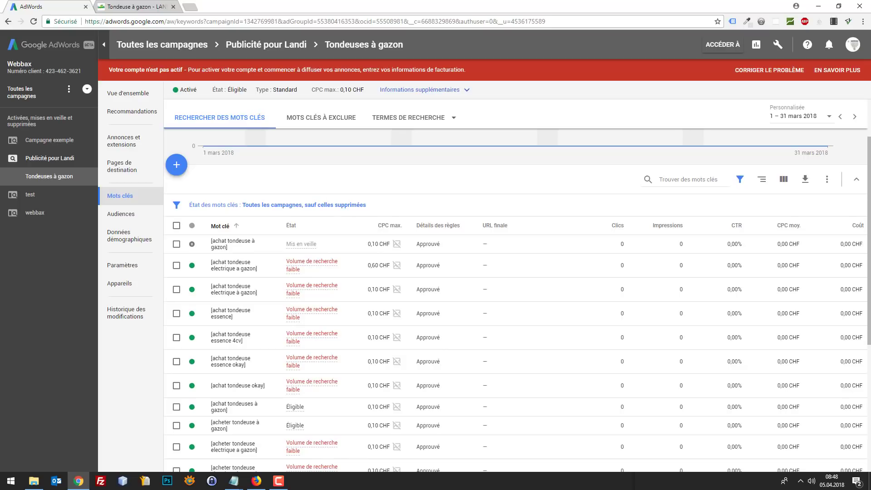
{"action": "key", "text": "alt+Tab"}
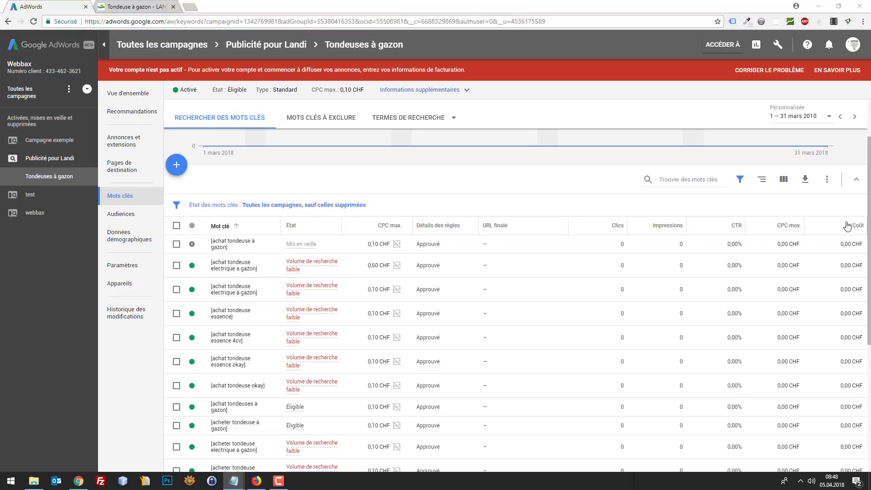
- In the keyword column settings, add the Search exact-match impression share and the Search impression share lost to ranking from the competitor data
{"action": "left_click", "coordinate": [780, 183]}
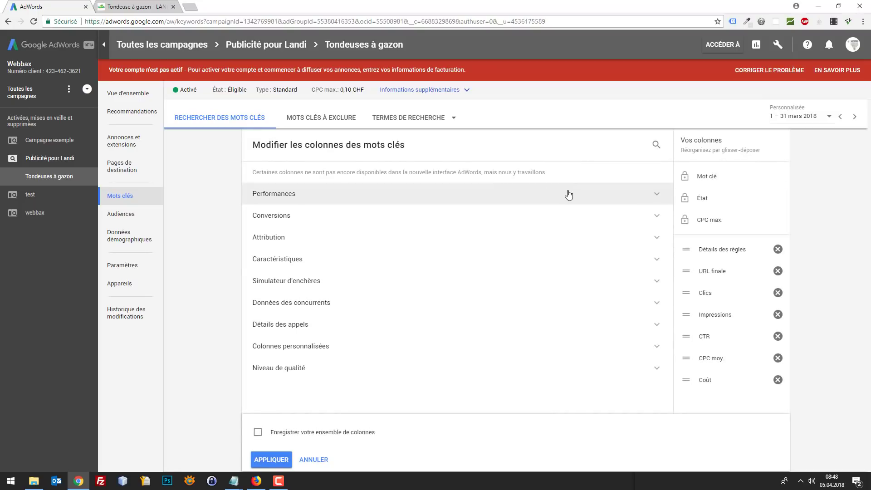
{"action": "left_click", "coordinate": [284, 304]}
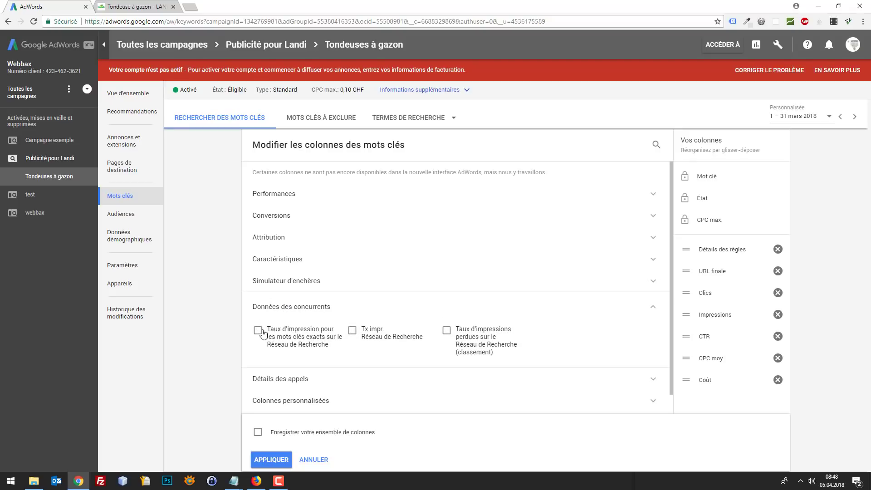
{"action": "left_click", "coordinate": [258, 332]}
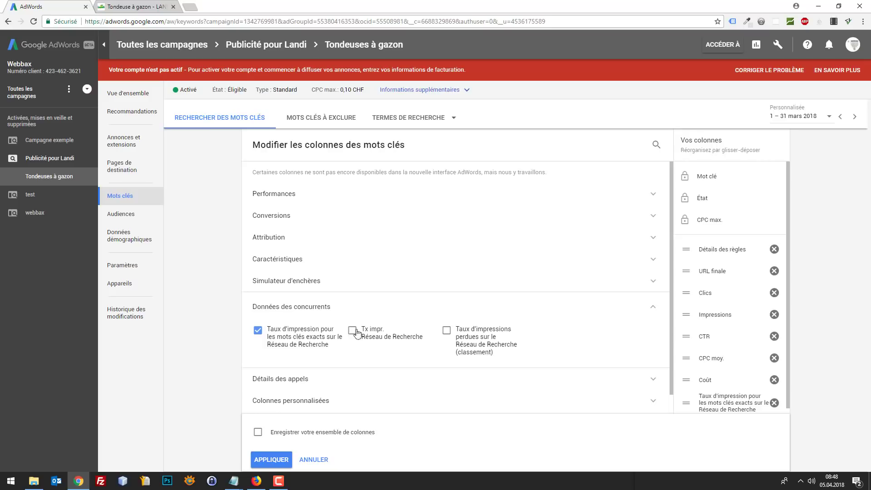
{"action": "left_click", "coordinate": [446, 331]}
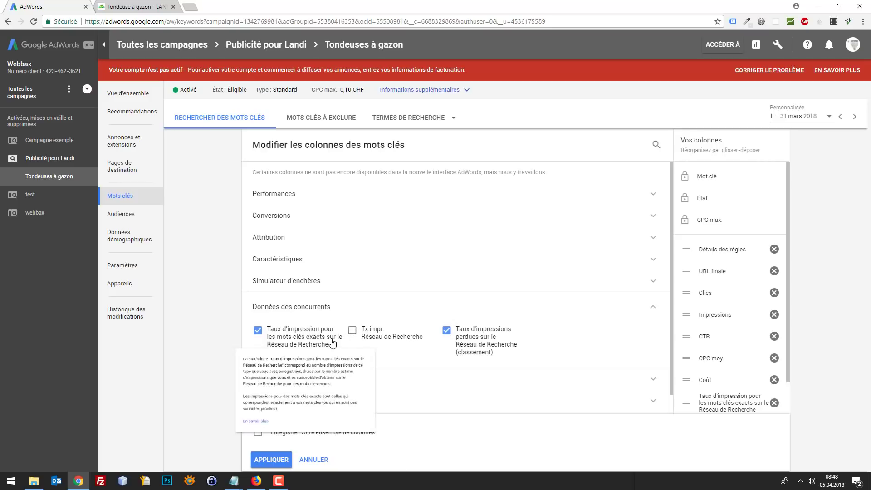
{"action": "mouse_move", "coordinate": [307, 341]}
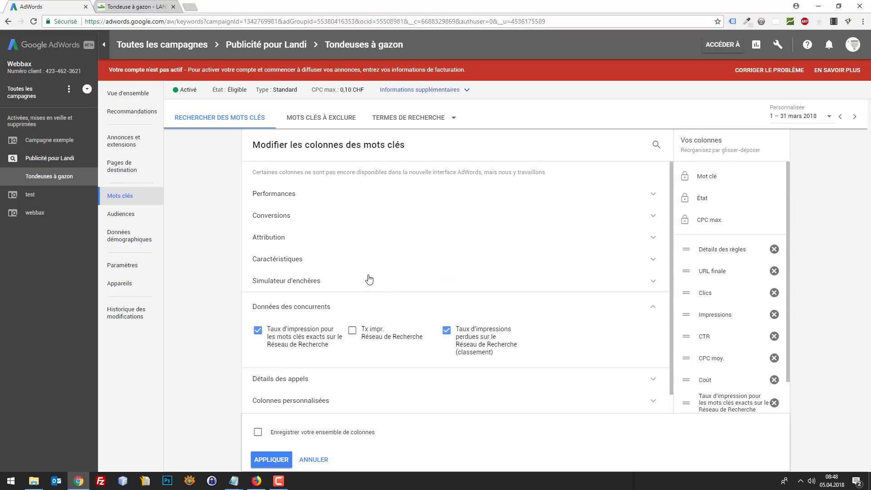
- Add the Conversions, Coût/conv. and Valeur de conv. columns to the keyword table and apply the column selection
{"action": "left_click", "coordinate": [284, 193]}
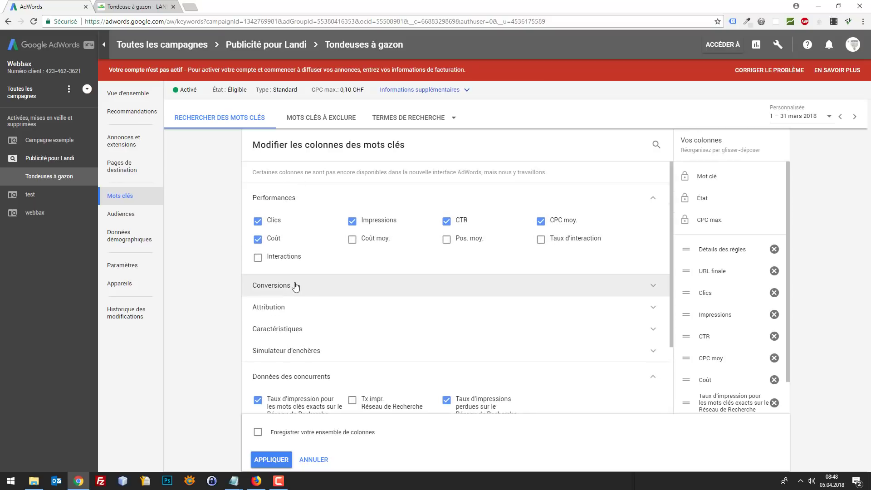
{"action": "left_click", "coordinate": [350, 285]}
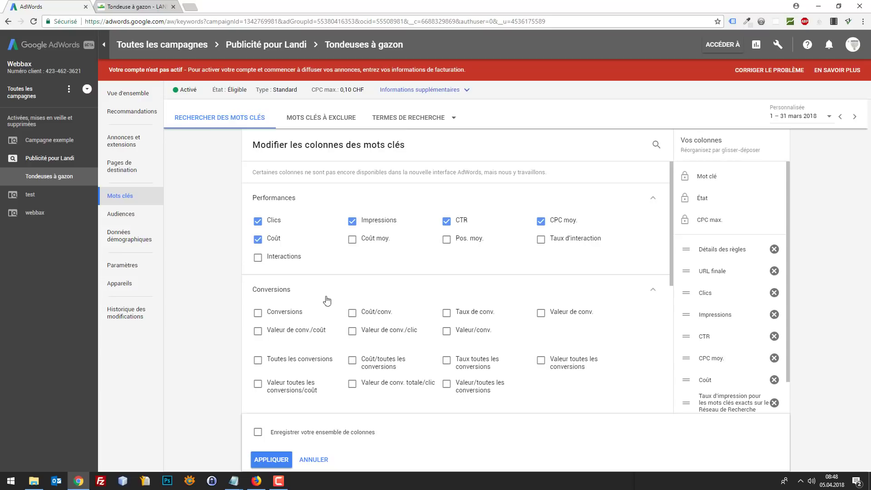
{"action": "left_click", "coordinate": [257, 313]}
{"action": "left_click", "coordinate": [352, 313]}
{"action": "scroll", "coordinate": [344, 358], "scroll_direction": "down", "scroll_amount": 1}
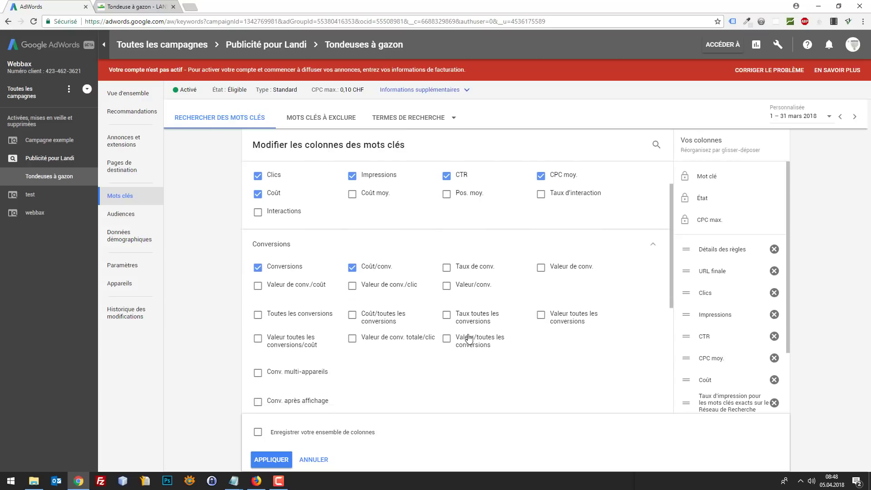
{"action": "left_click", "coordinate": [542, 268]}
{"action": "scroll", "coordinate": [454, 295], "scroll_direction": "down", "scroll_amount": 4}
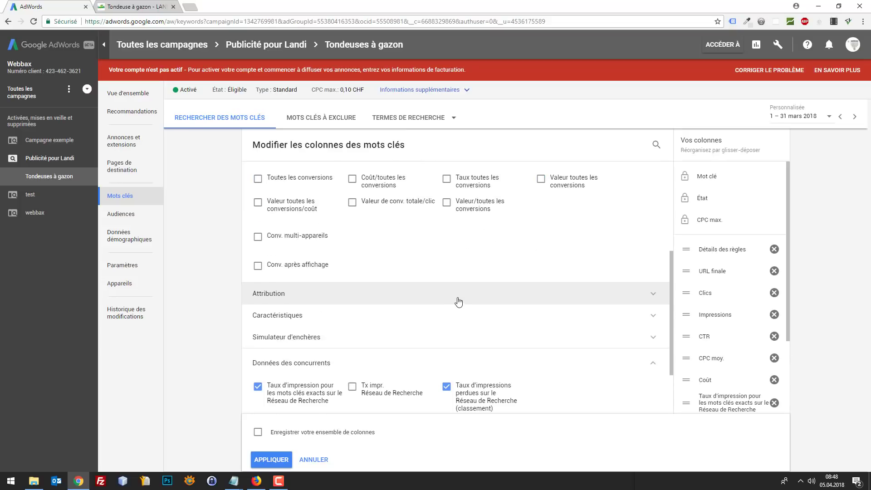
{"action": "left_click", "coordinate": [280, 460]}
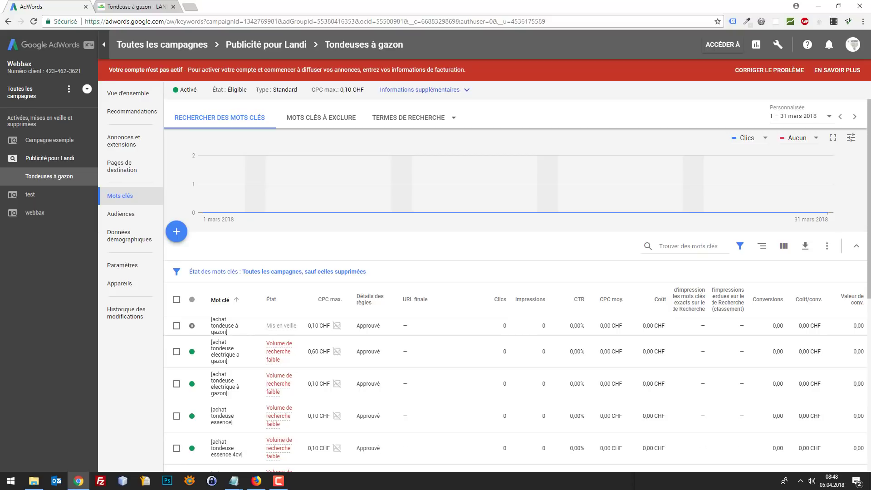
{"action": "key", "text": "alt+Tab"}
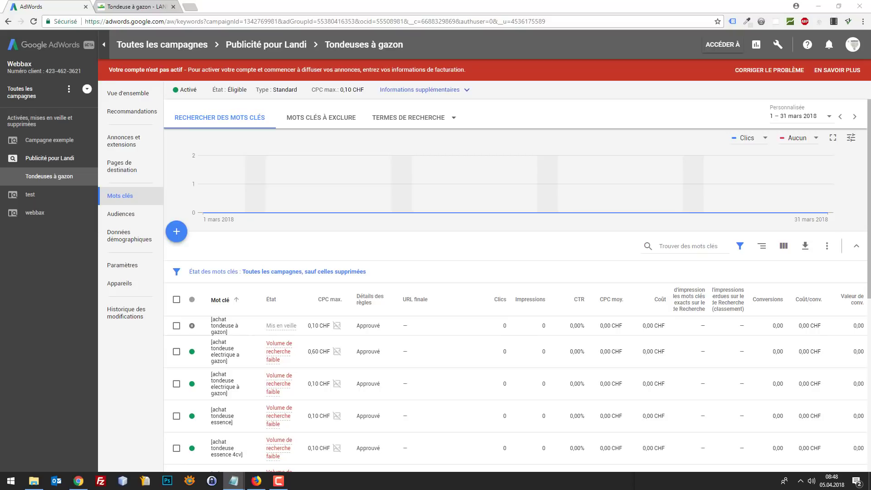
{"action": "left_click", "coordinate": [784, 247]}
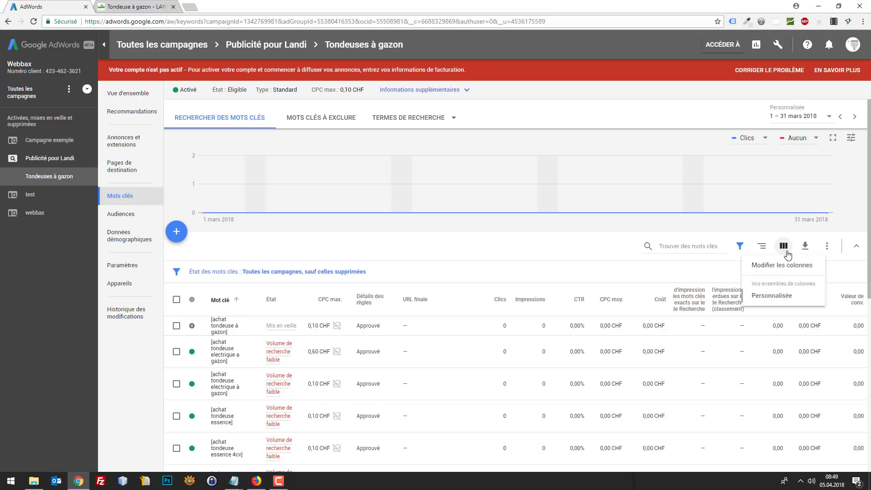
{"action": "left_click", "coordinate": [784, 271]}
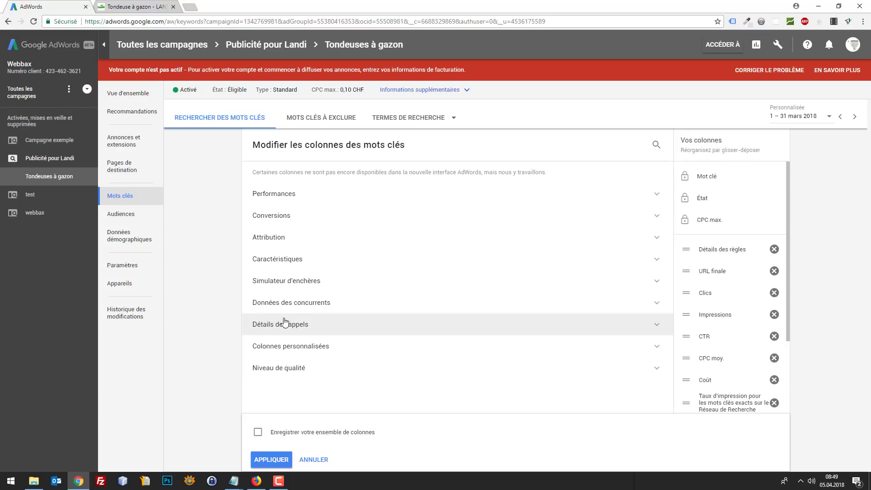
{"action": "left_click", "coordinate": [319, 459]}
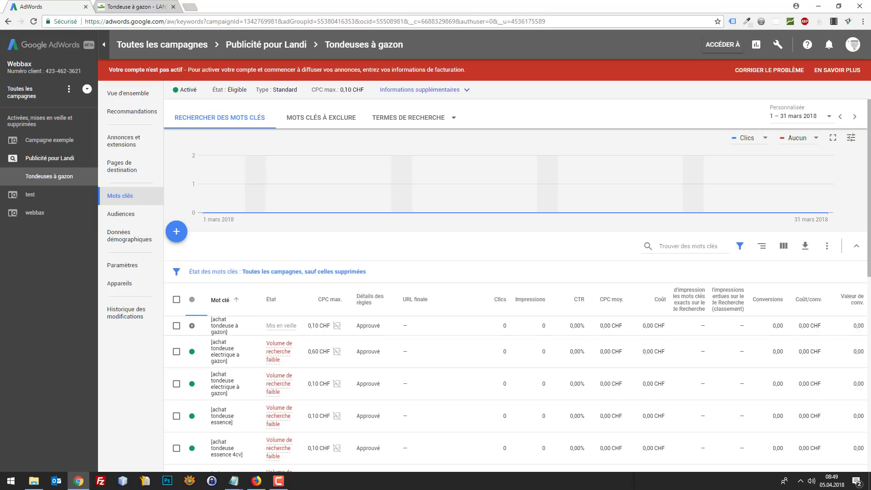
{"action": "key", "text": "alt+Tab"}
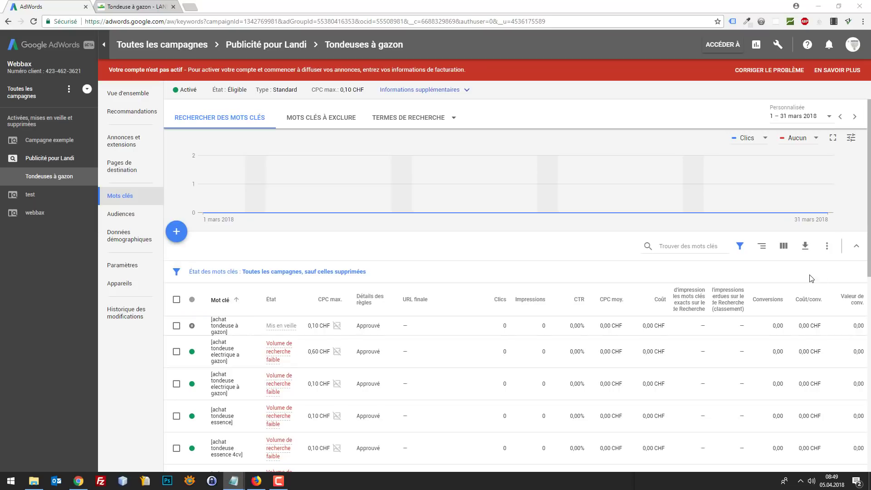
- Search Google in a new tab for "conversion adwords prestasohp" and open the Google AdWords Conversion Tracking Pro page on PrestaShop Addons
{"action": "left_click", "coordinate": [194, 7]}
{"action": "type", "text": "google.com/analytics/"}
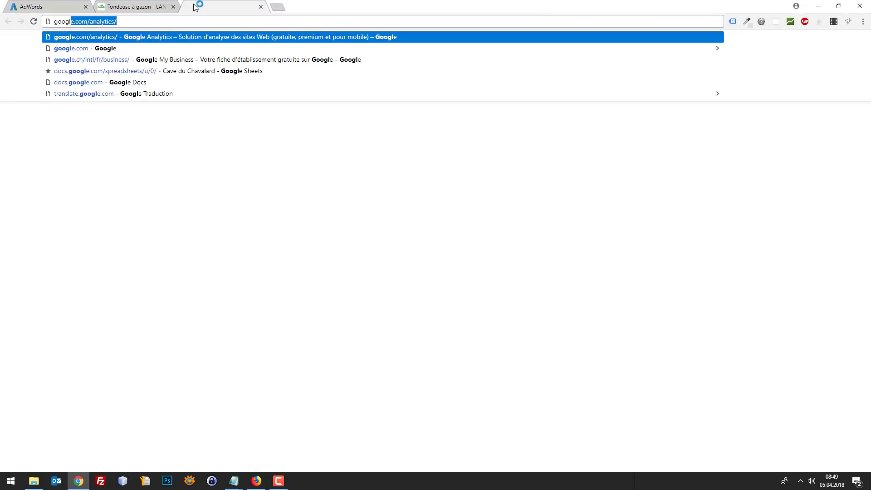
{"action": "key", "text": "ctrl+a"}
{"action": "key", "text": "BackSpace"}
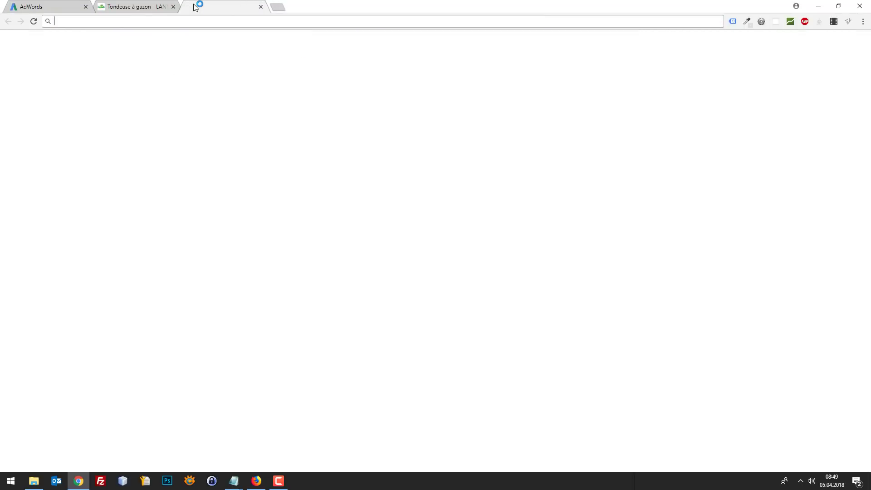
{"action": "type", "text": "conversion adw"}
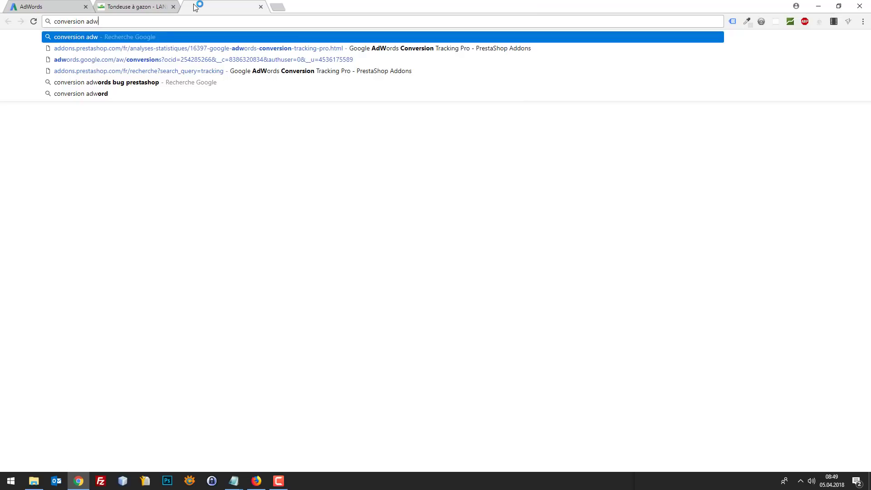
{"action": "type", "text": "ords prestasohp"}
{"action": "key", "text": "Return"}
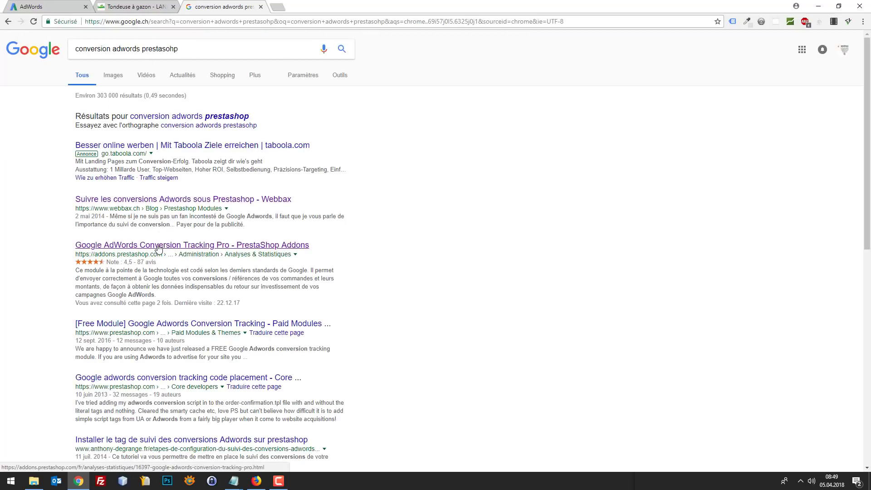
{"action": "left_click", "coordinate": [158, 247]}
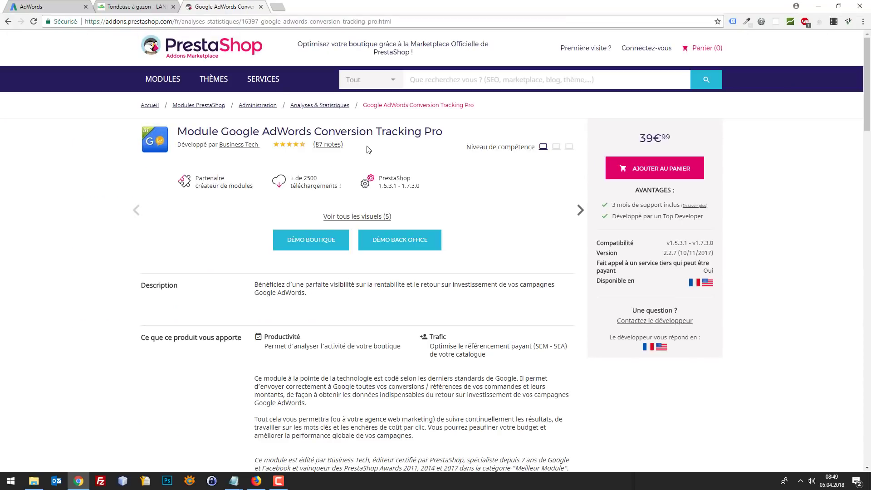
- Search the PrestaShop Addons marketplace for "conversion adwords" and show the full results page
{"action": "left_click", "coordinate": [433, 85]}
{"action": "type", "text": "conversion ad"}
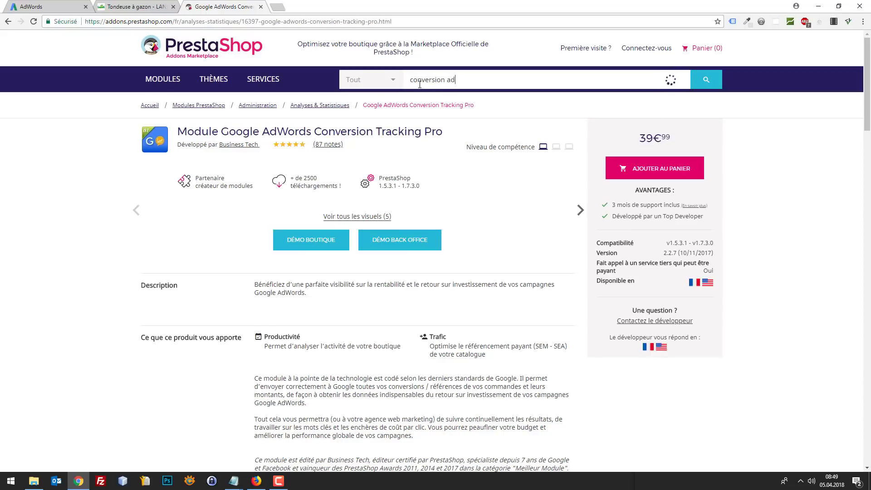
{"action": "type", "text": "words"}
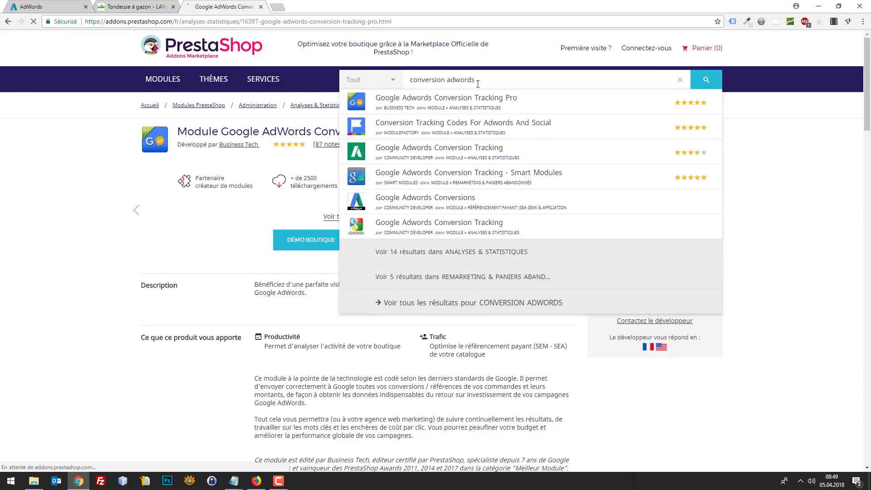
{"action": "left_click", "coordinate": [714, 78]}
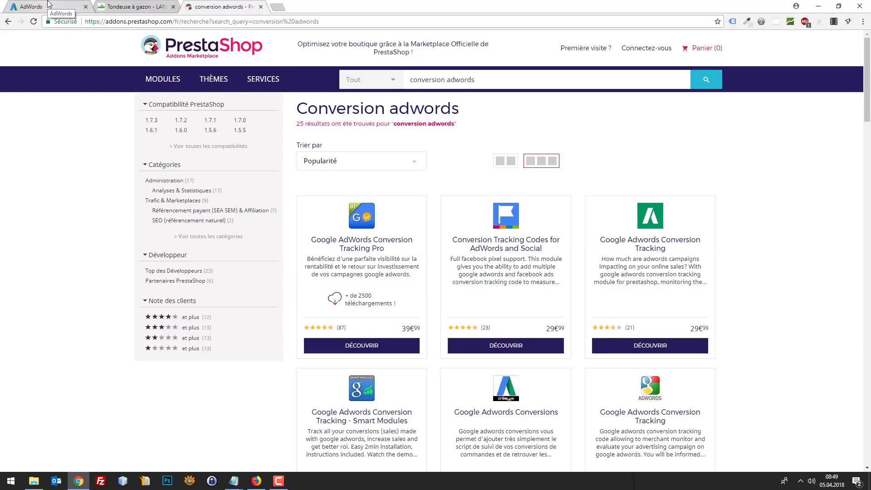
- Examine the conversion columns in the AdWords keyword table, rechecking the LANDI page and the PrestaShop conversion modules in between
{"action": "left_click", "coordinate": [49, 5]}
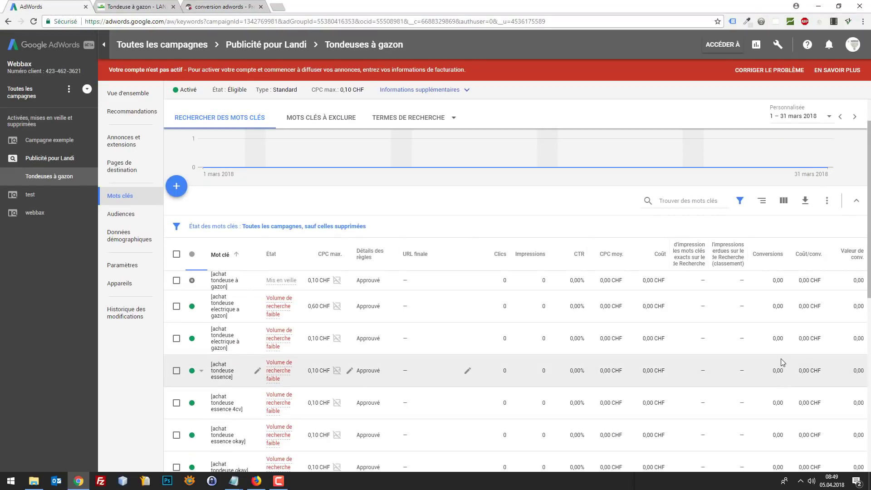
{"action": "scroll", "coordinate": [778, 358], "scroll_direction": "down", "scroll_amount": 5}
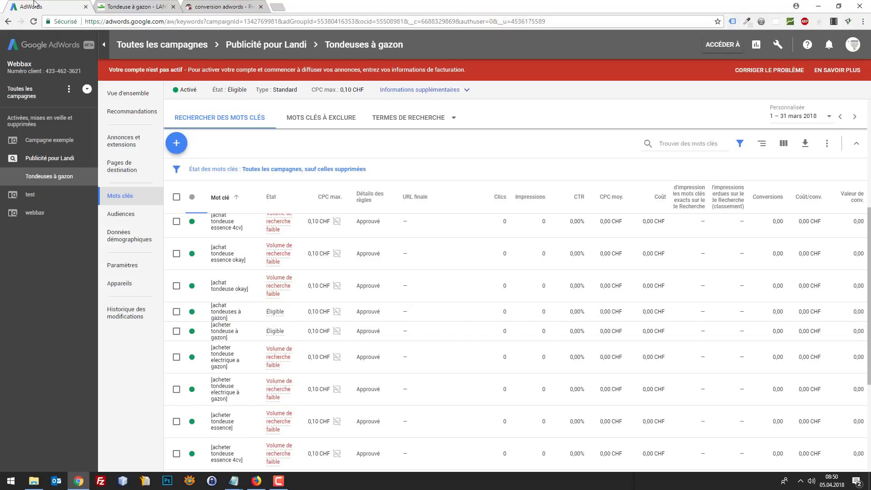
{"action": "left_click", "coordinate": [208, 5]}
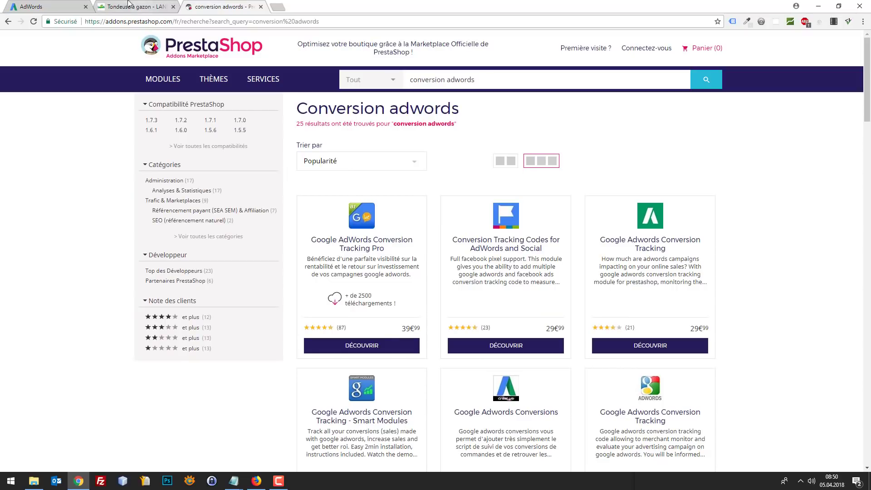
{"action": "left_click", "coordinate": [125, 4]}
{"action": "left_click", "coordinate": [203, 5]}
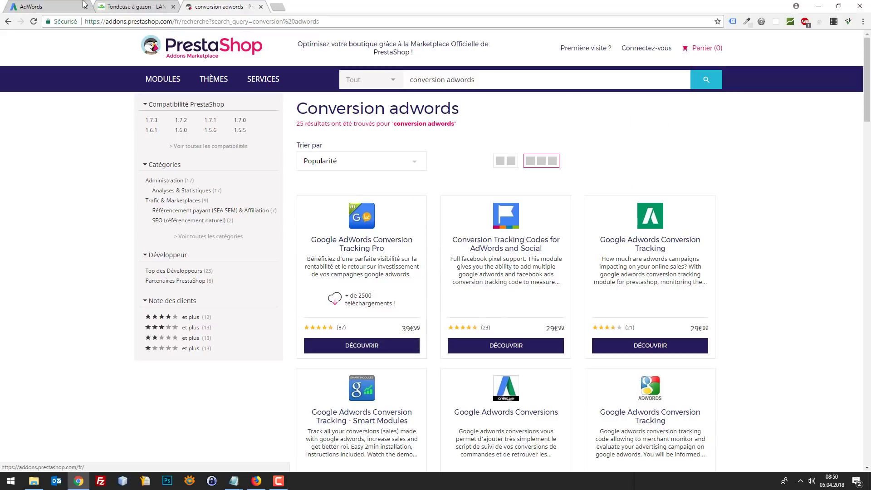
{"action": "left_click", "coordinate": [64, 7]}
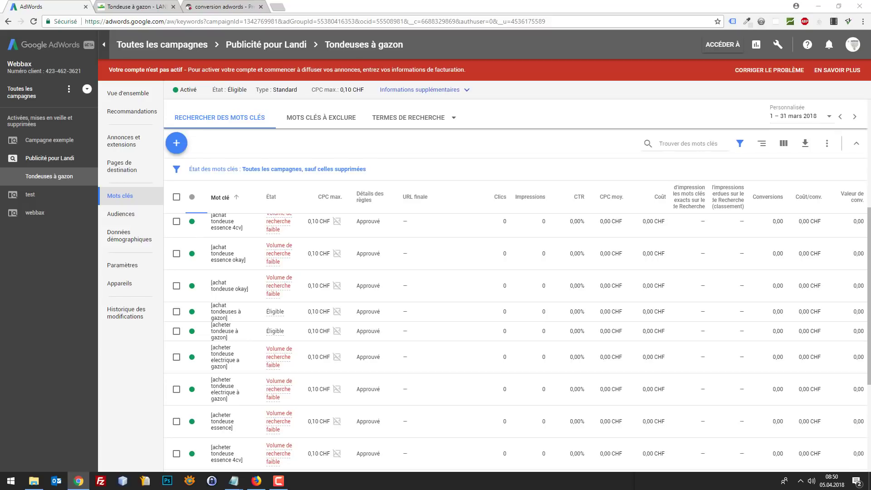
- Review the Tondeuses à gazon ad, and show the ad groups of the Publicité pour Landi campaign
{"action": "scroll", "coordinate": [175, 309], "scroll_direction": "up", "scroll_amount": 4}
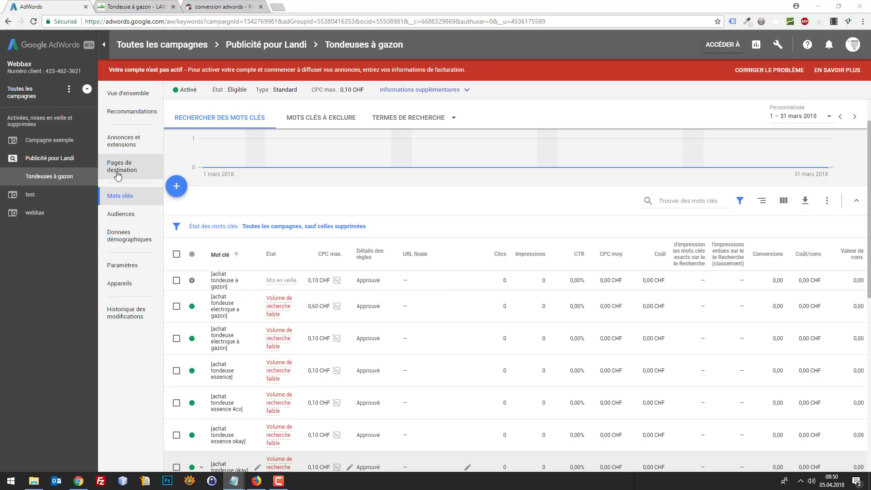
{"action": "left_click", "coordinate": [116, 141]}
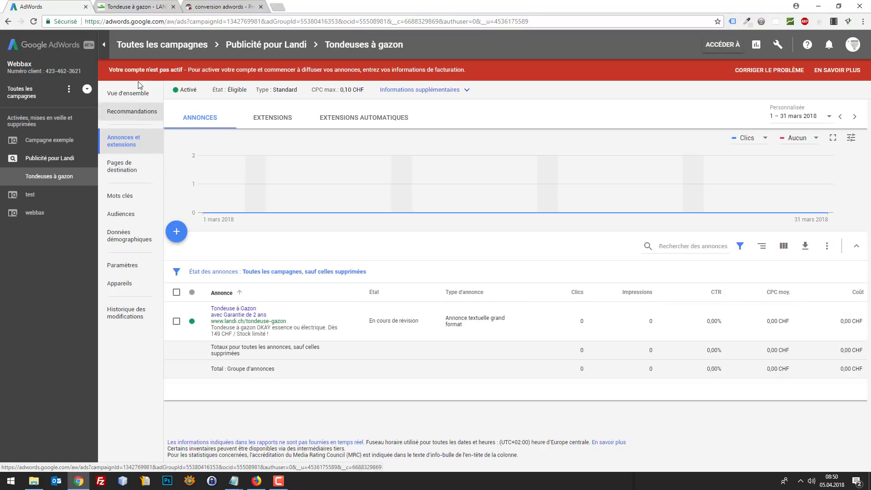
{"action": "left_click", "coordinate": [68, 160]}
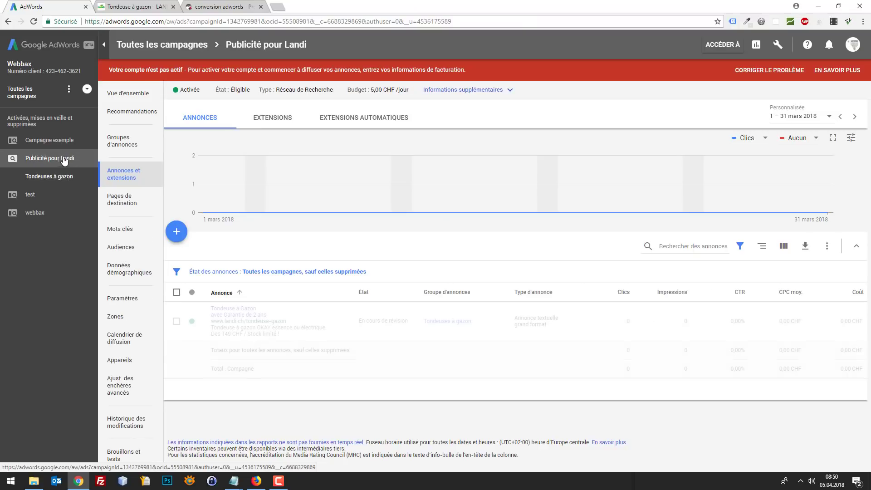
{"action": "left_click", "coordinate": [115, 141]}
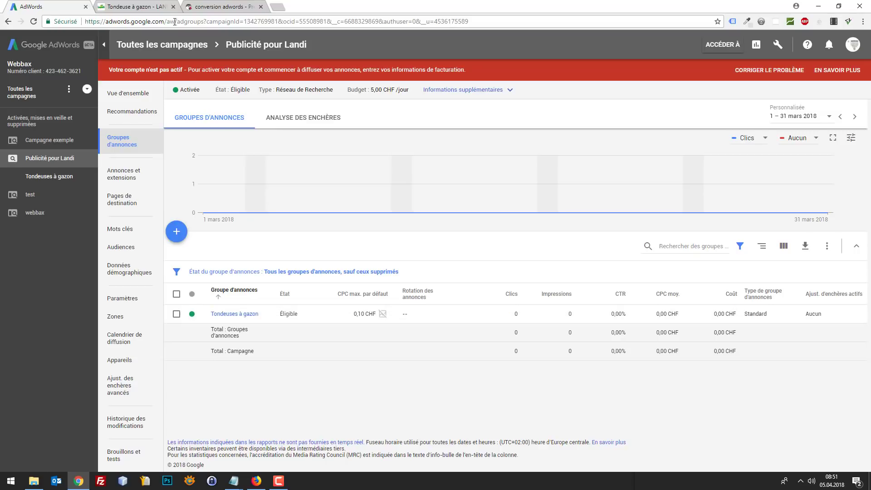
- Check the product categories on the LANDI lawnmower page and return to the AdWords ad group list
{"action": "left_click", "coordinate": [102, 6]}
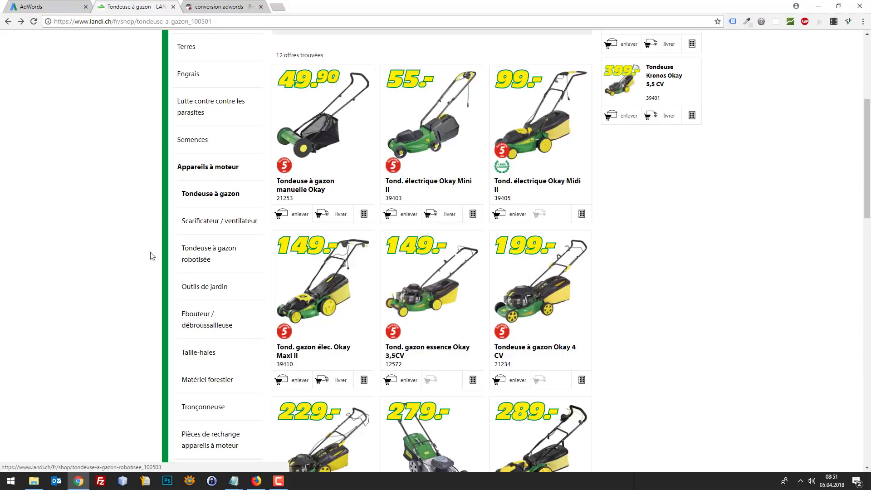
{"action": "scroll", "coordinate": [140, 239], "scroll_direction": "up", "scroll_amount": 1}
{"action": "scroll", "coordinate": [140, 239], "scroll_direction": "down", "scroll_amount": 1}
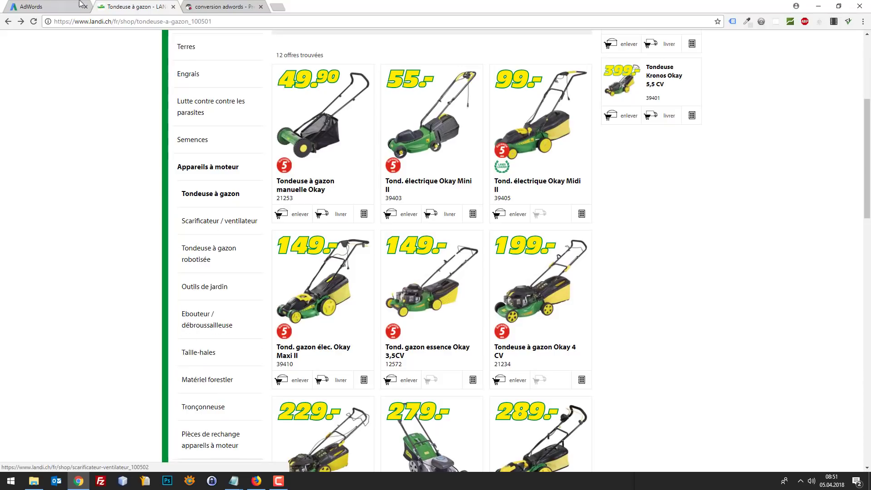
{"action": "left_click", "coordinate": [64, 6]}
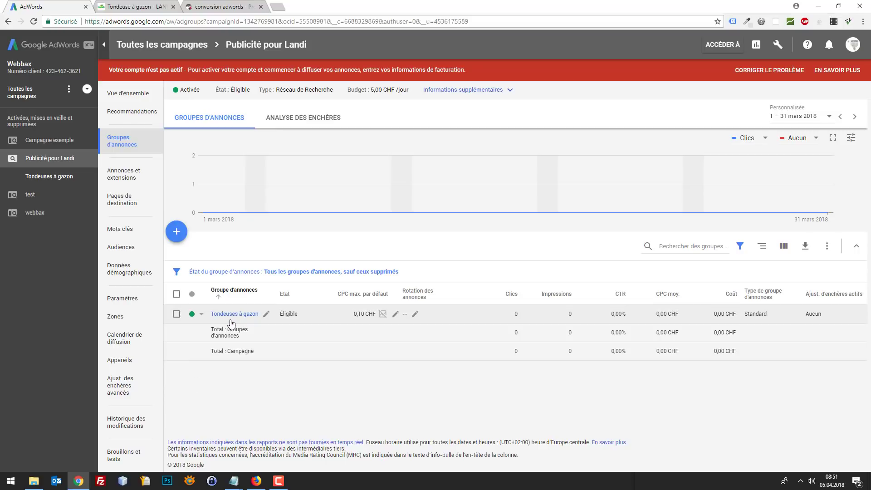
- Examine the Publicité pour Landi campaign's keyword table, and review its ad groups and ads
{"action": "left_click", "coordinate": [130, 230]}
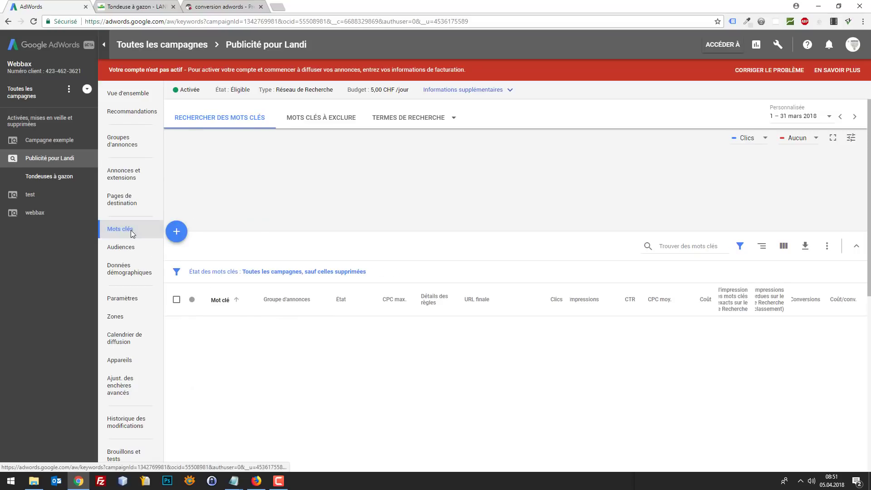
{"action": "scroll", "coordinate": [535, 215], "scroll_direction": "down", "scroll_amount": 2}
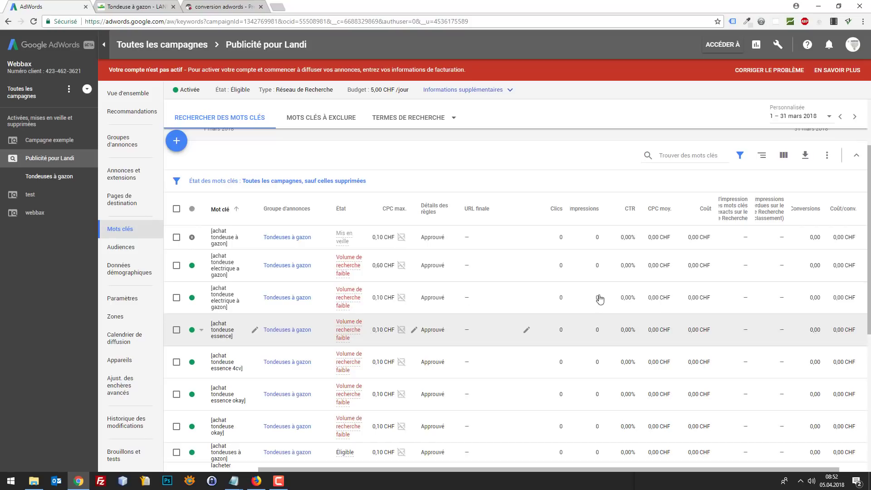
{"action": "left_click", "coordinate": [234, 481]}
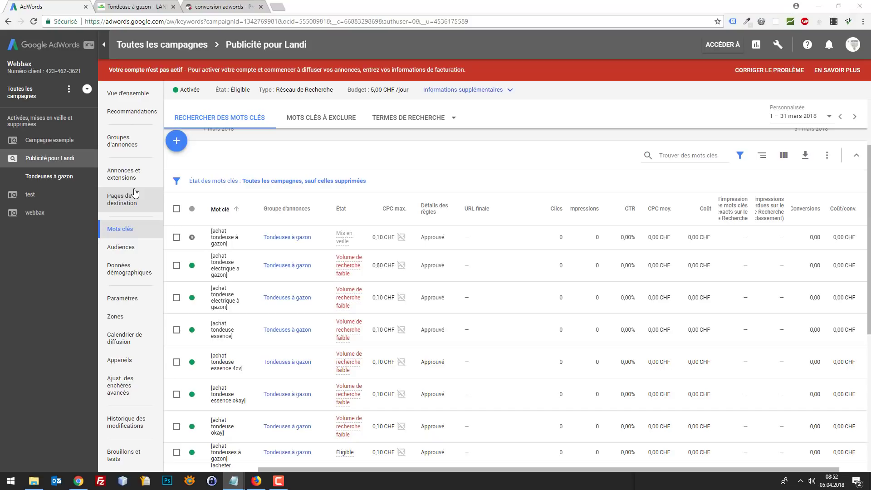
{"action": "left_click", "coordinate": [126, 141]}
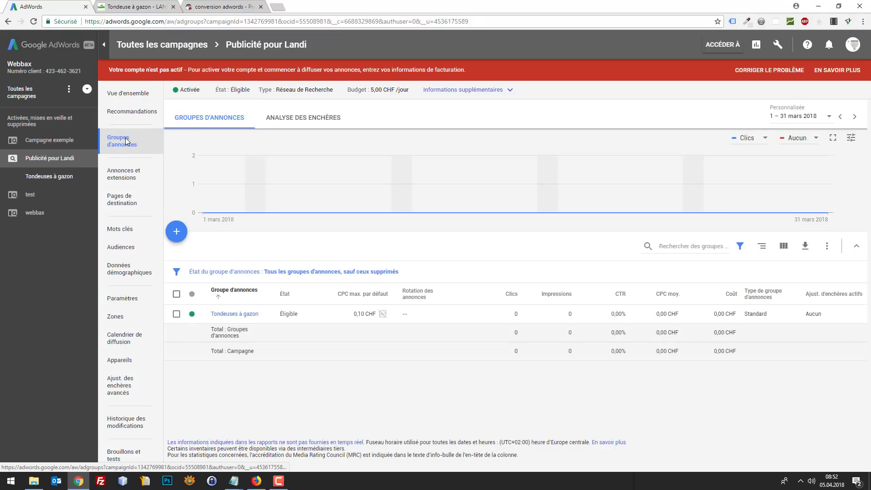
{"action": "left_click", "coordinate": [133, 175]}
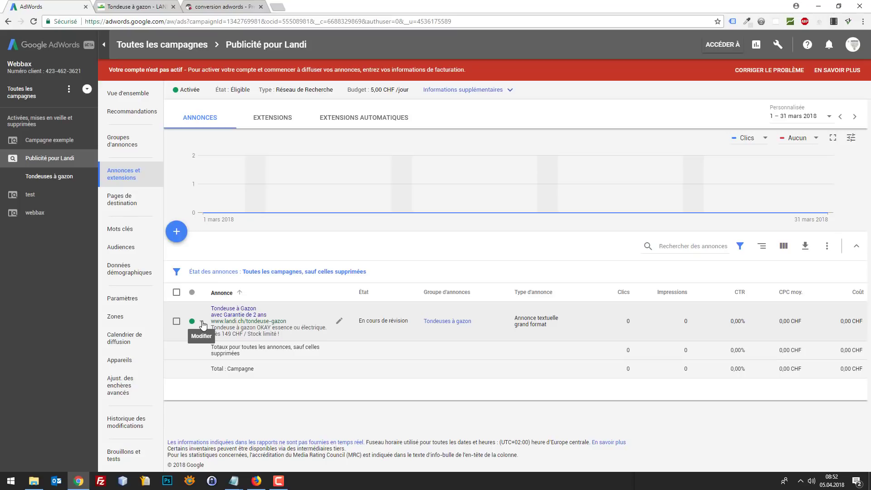
- Show the campaign's device bid adjustments and view the increase and decrease options for Mobiles without saving
{"action": "left_click", "coordinate": [126, 360]}
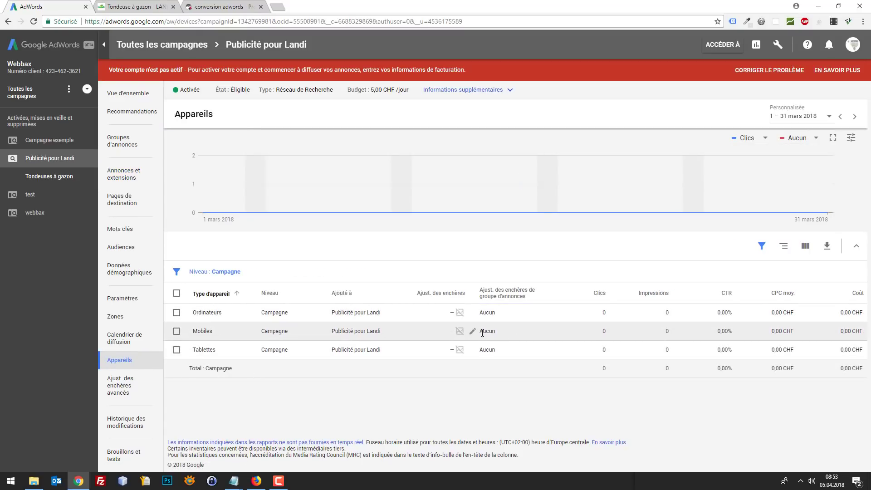
{"action": "left_click", "coordinate": [473, 332]}
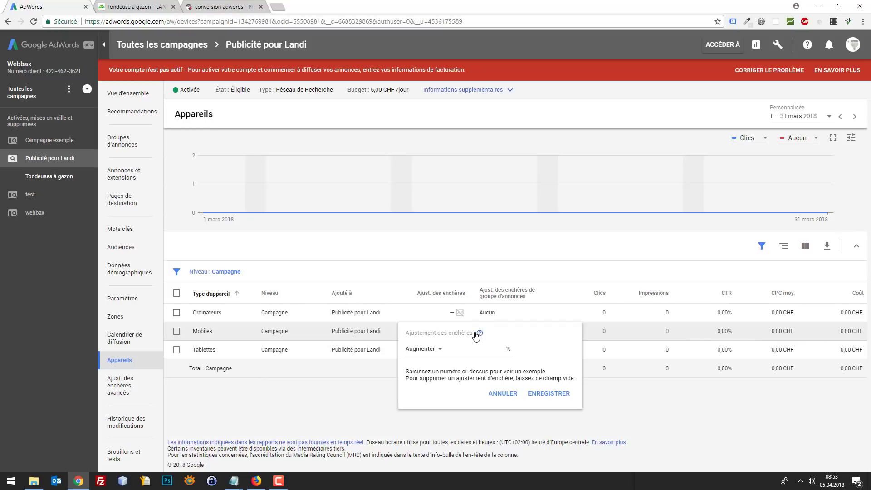
{"action": "left_click", "coordinate": [438, 351]}
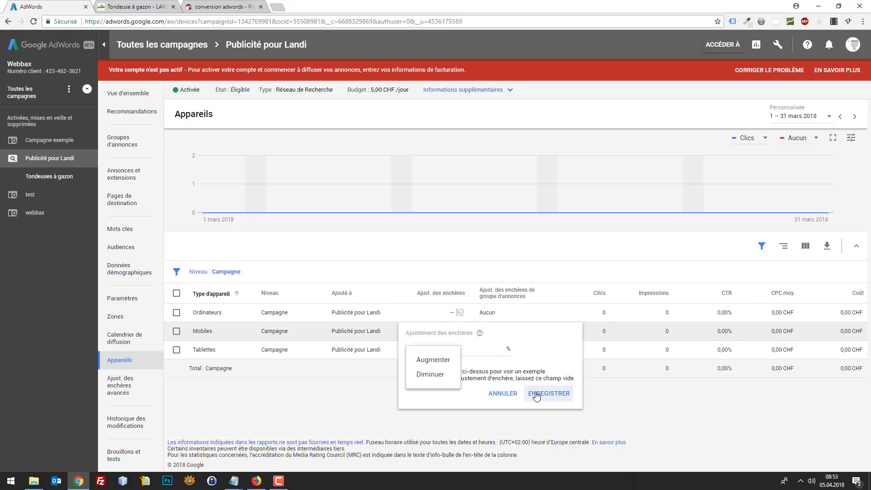
{"action": "left_click", "coordinate": [502, 393]}
{"action": "left_click", "coordinate": [503, 393]}
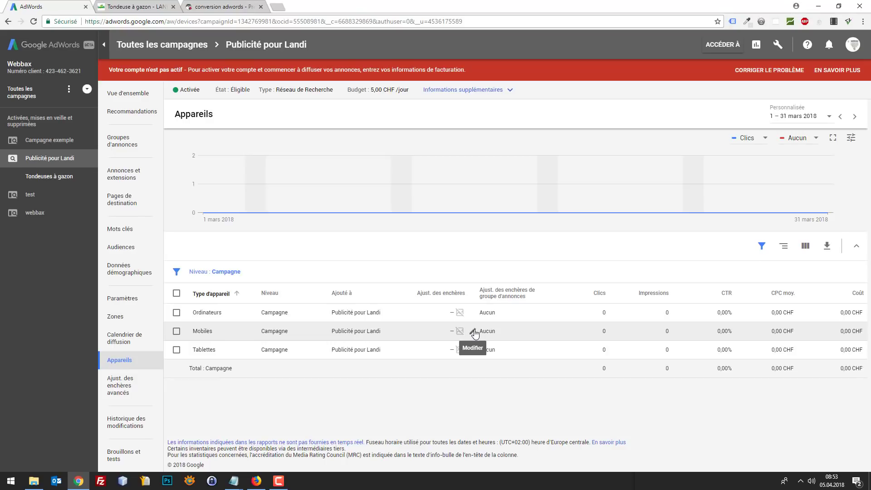
- Set the Mobiles bid adjustment to Diminuer 100% and save it
{"action": "left_click", "coordinate": [474, 333]}
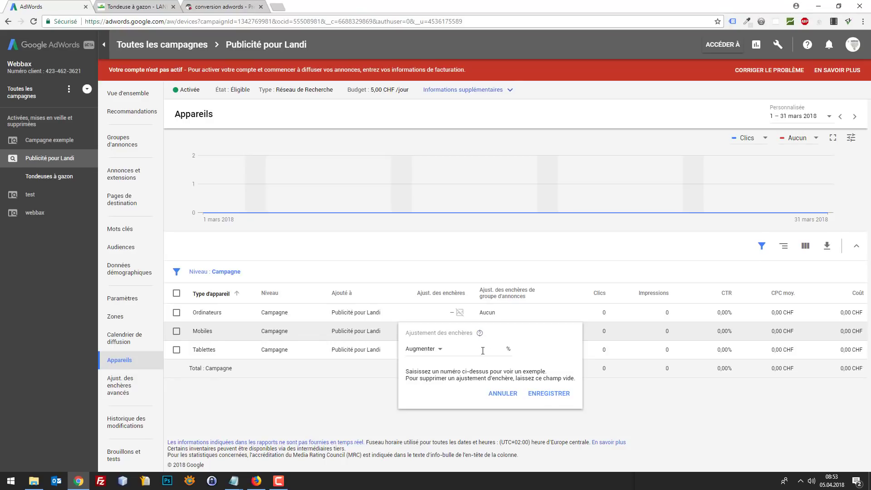
{"action": "left_click", "coordinate": [440, 350]}
{"action": "left_click", "coordinate": [431, 375]}
{"action": "left_click", "coordinate": [466, 347]}
{"action": "type", "text": "-1000"}
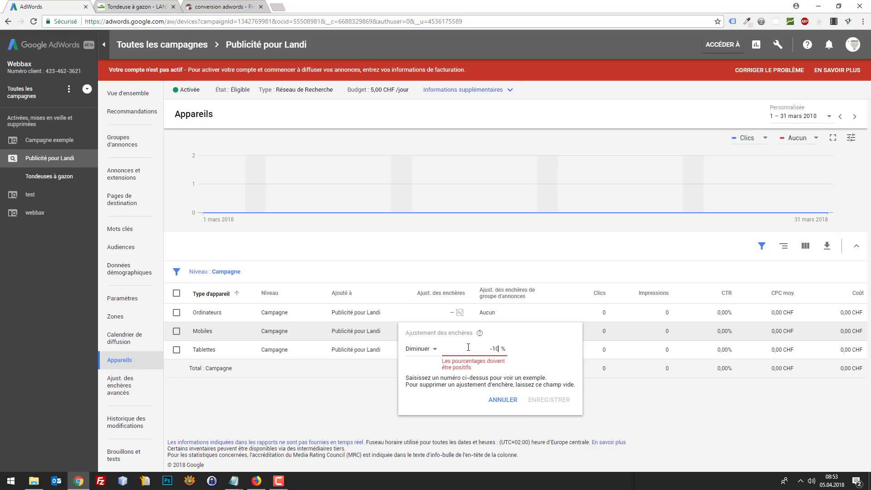
{"action": "key", "text": "BackSpace"}
{"action": "key", "text": "BackSpace"}
{"action": "key", "text": "BackSpace"}
{"action": "key", "text": "BackSpace"}
{"action": "key", "text": "BackSpace"}
{"action": "type", "text": "100"}
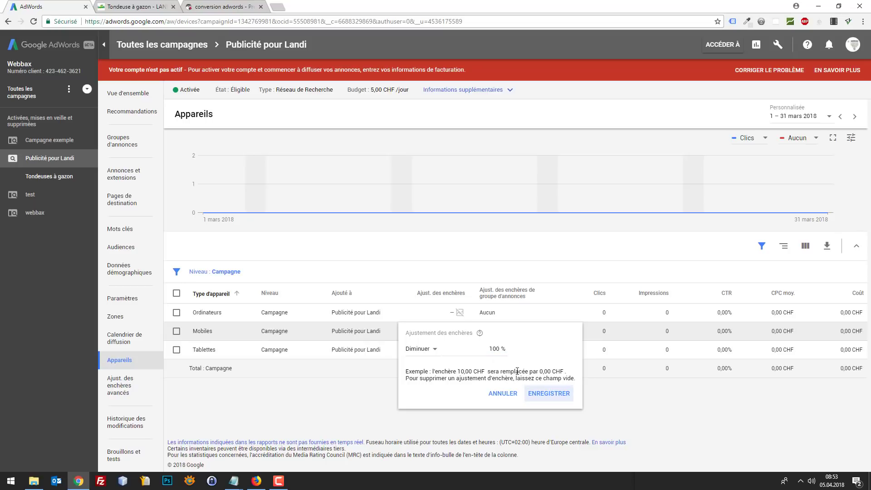
{"action": "left_click", "coordinate": [545, 394]}
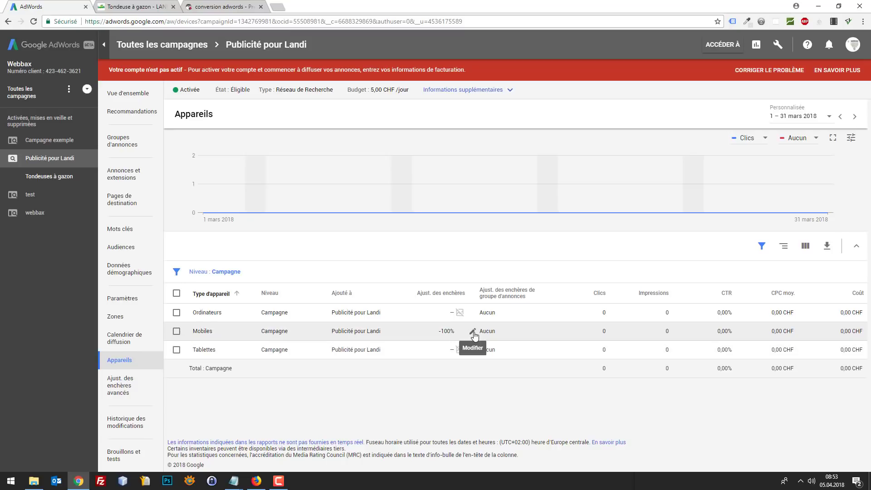
- Set the Mobiles bid adjustment to 0% and save it
{"action": "left_click", "coordinate": [474, 336]}
{"action": "left_click_drag", "start_coordinate": [488, 348], "coordinate": [502, 347]}
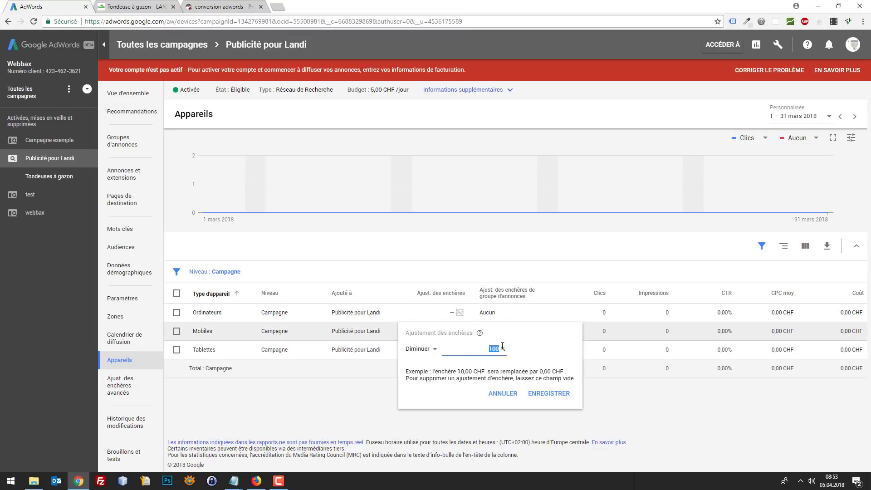
{"action": "type", "text": "0"}
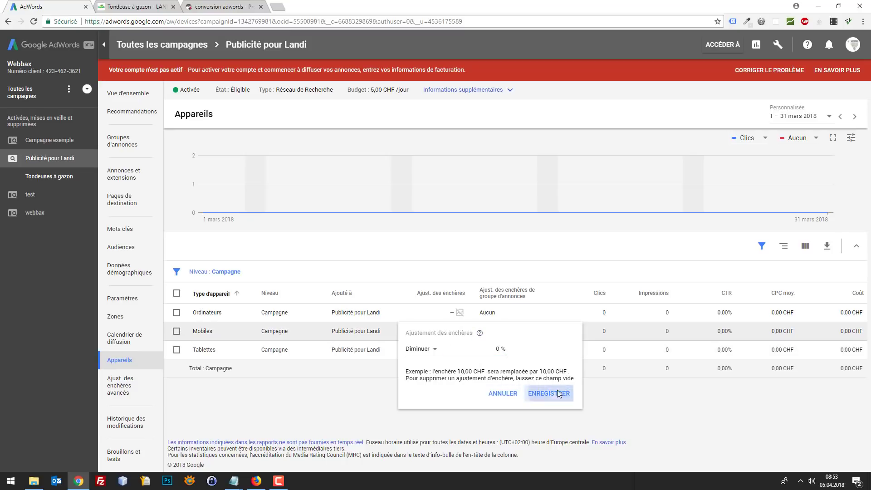
{"action": "left_click", "coordinate": [558, 392]}
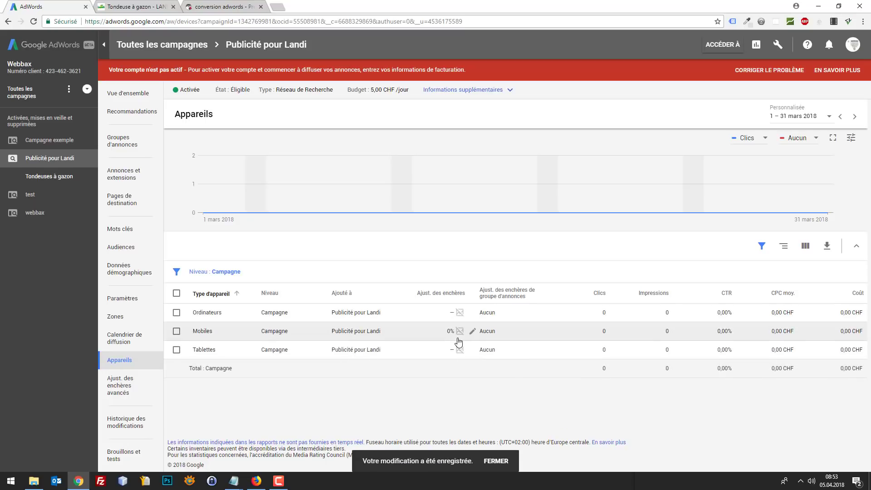
- Remove the Mobiles bid adjustment by leaving its percentage empty, save, and return to the campaign's ad groups
{"action": "left_click", "coordinate": [473, 330]}
{"action": "left_click", "coordinate": [502, 349]}
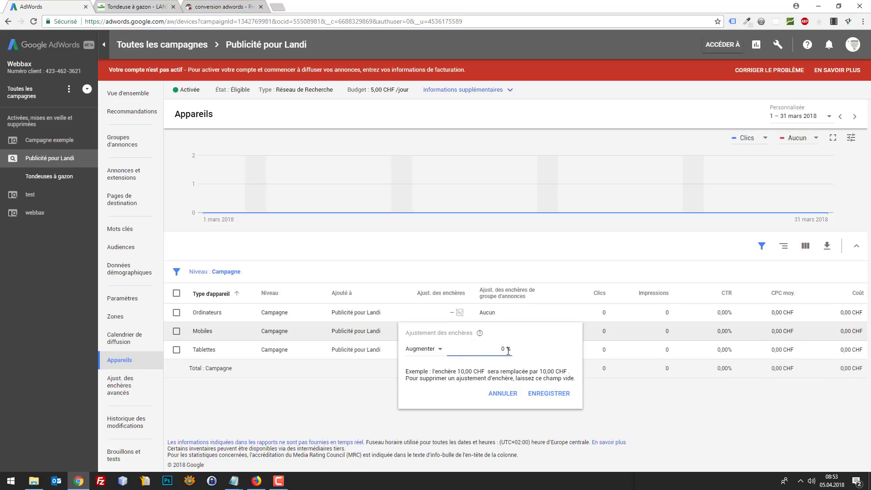
{"action": "key", "text": "BackSpace"}
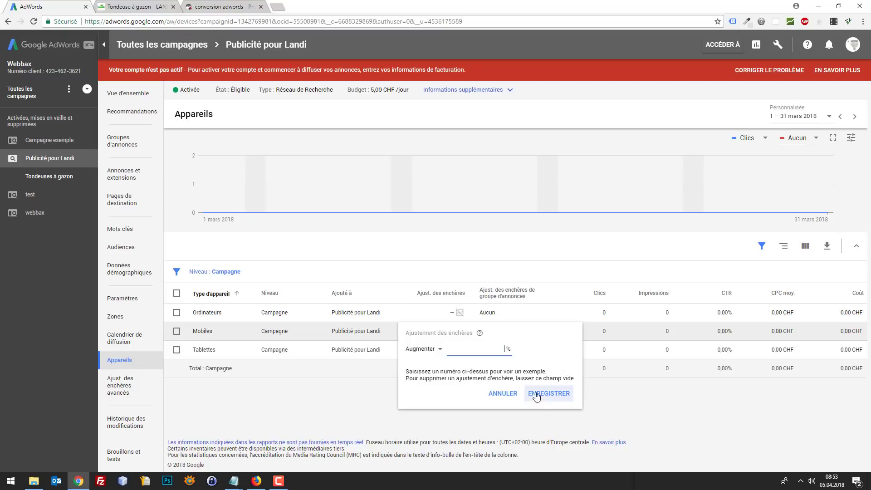
{"action": "left_click", "coordinate": [537, 395]}
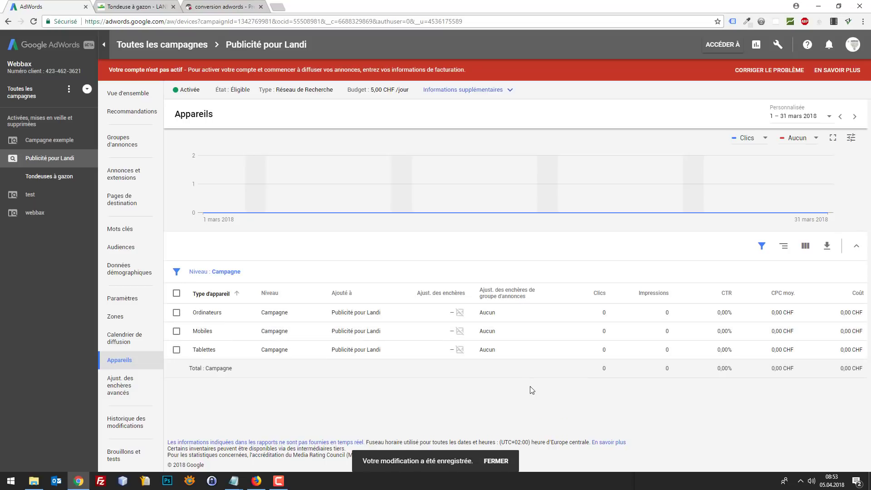
{"action": "left_click", "coordinate": [133, 141]}
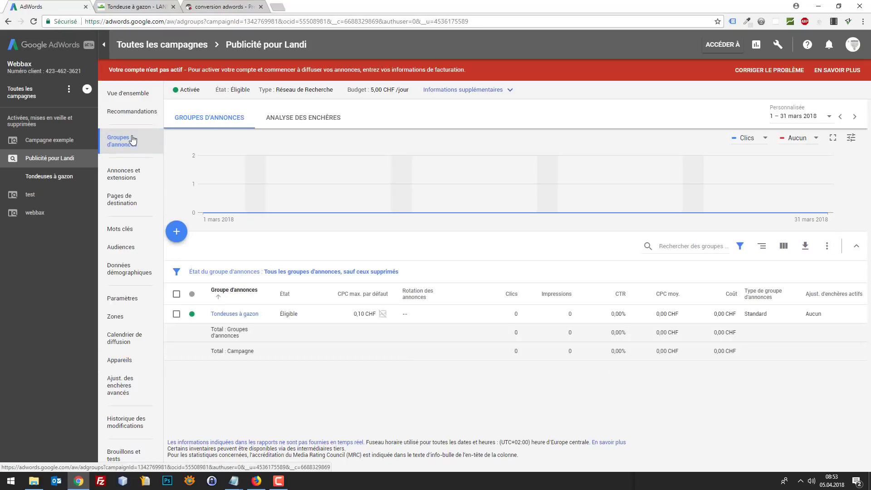